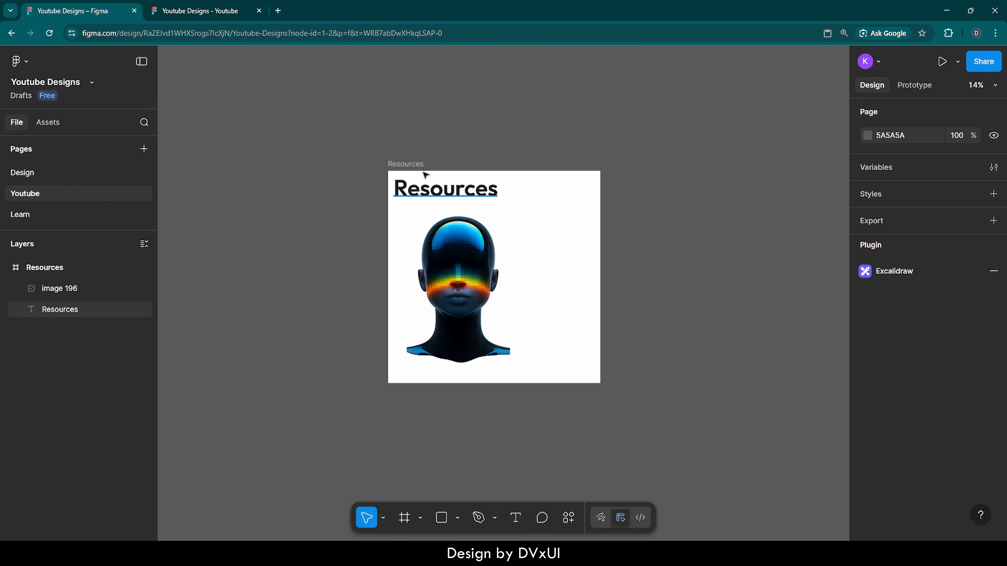
- Open pinterest.com in a new browser tab and search it for avatars
key("ctrl+t")
type("pinter")
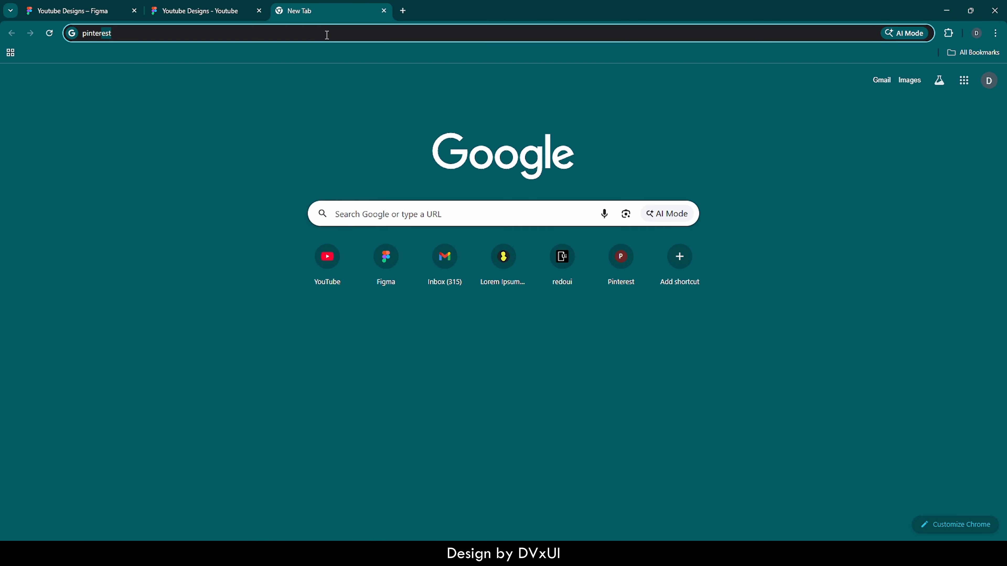
type("est.com")
key("Return")
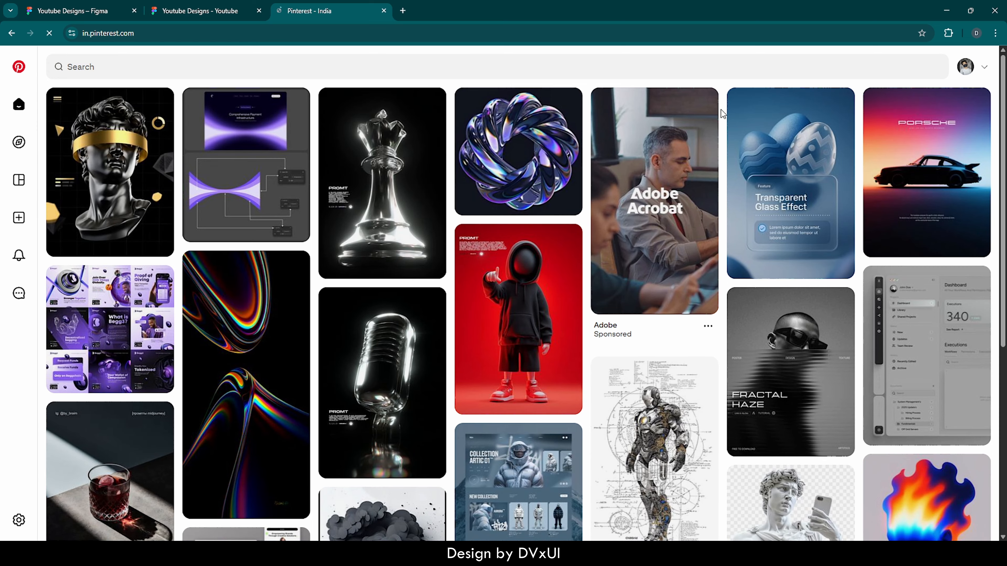
left_click(735, 71)
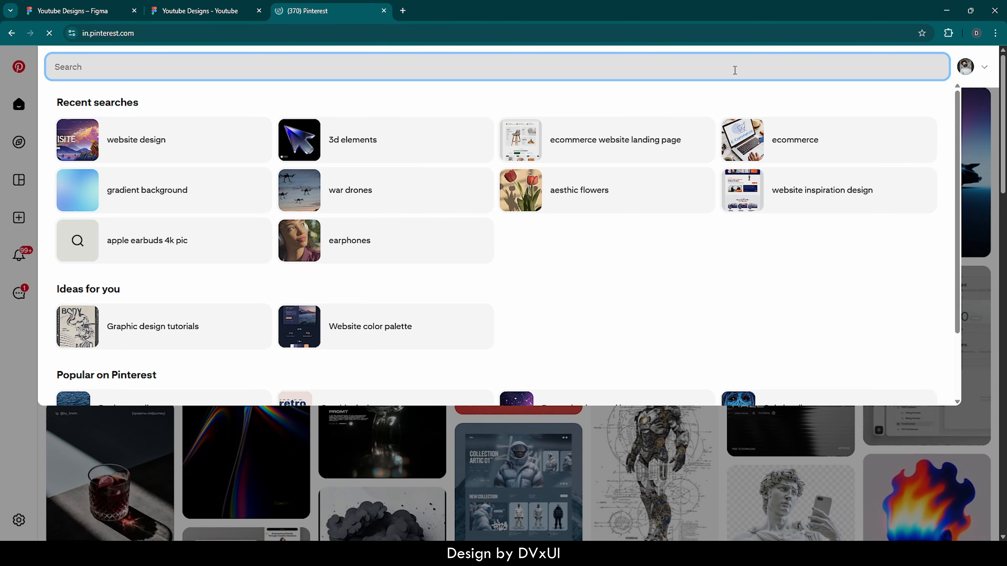
type("avat")
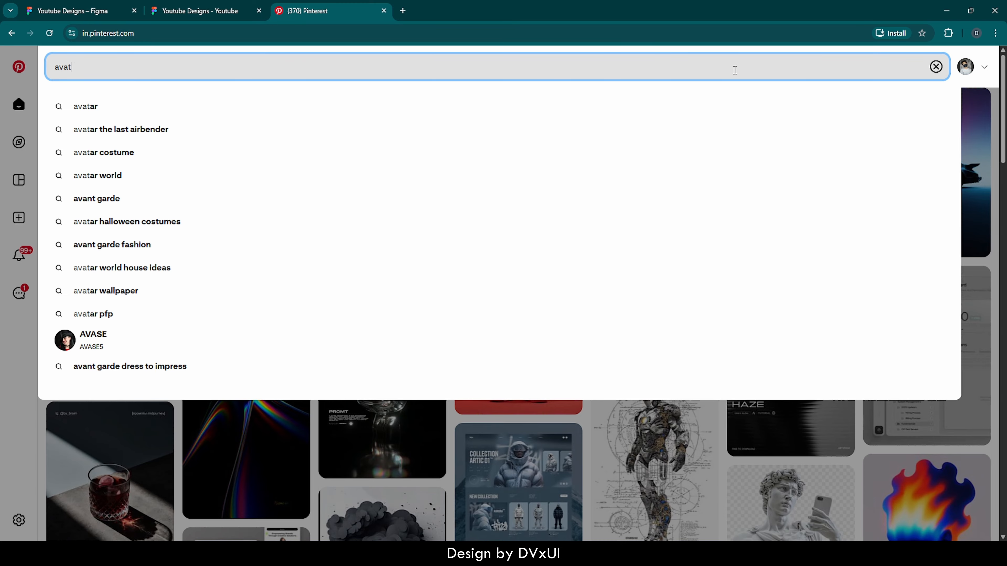
type("ars")
key("Return")
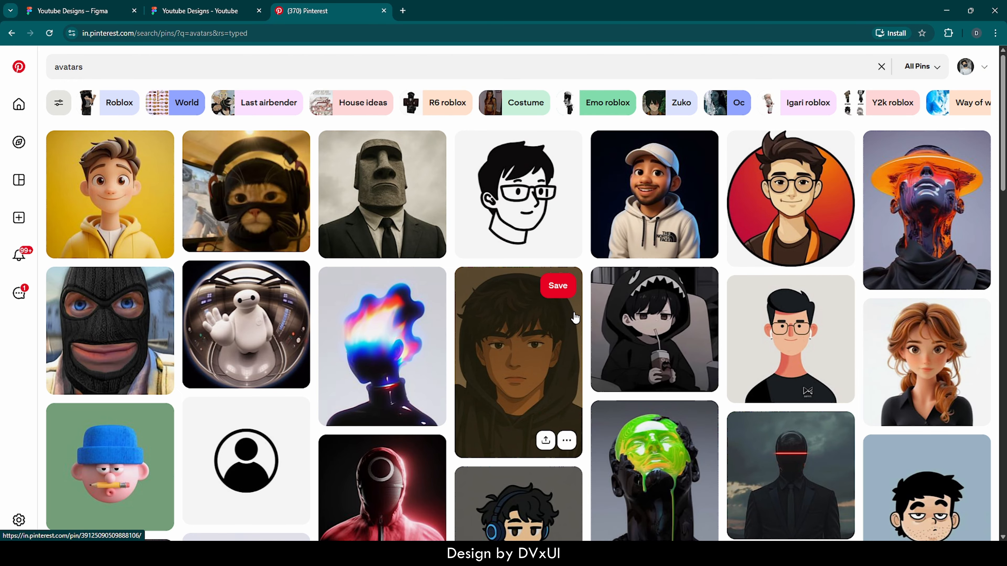
- Find the pixelated blue head portrait with the orange band through a related avatar pin, enlarge it and copy the image
left_click(396, 349)
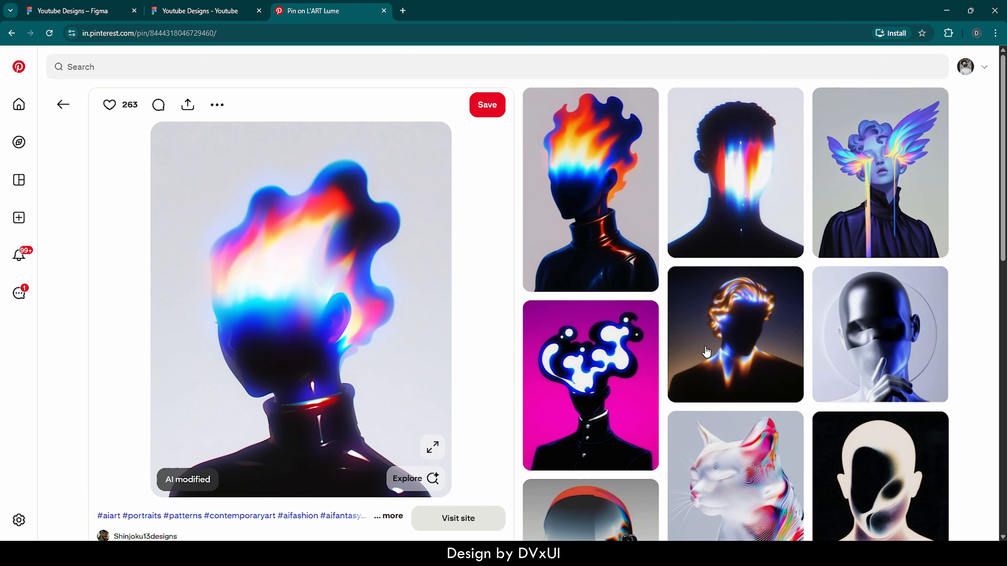
scroll(740, 393, "down", 10)
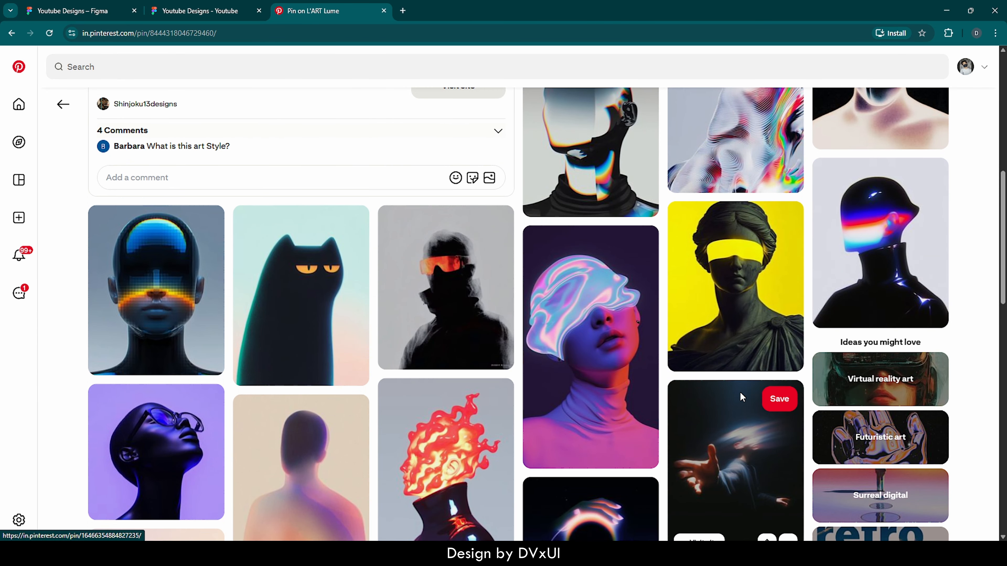
scroll(739, 392, "down", 2)
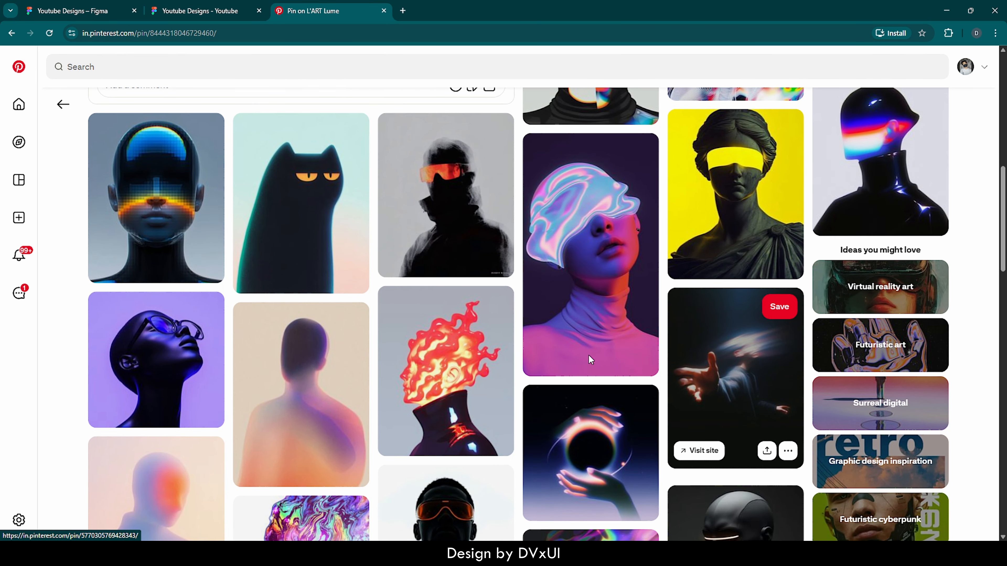
left_click(161, 183)
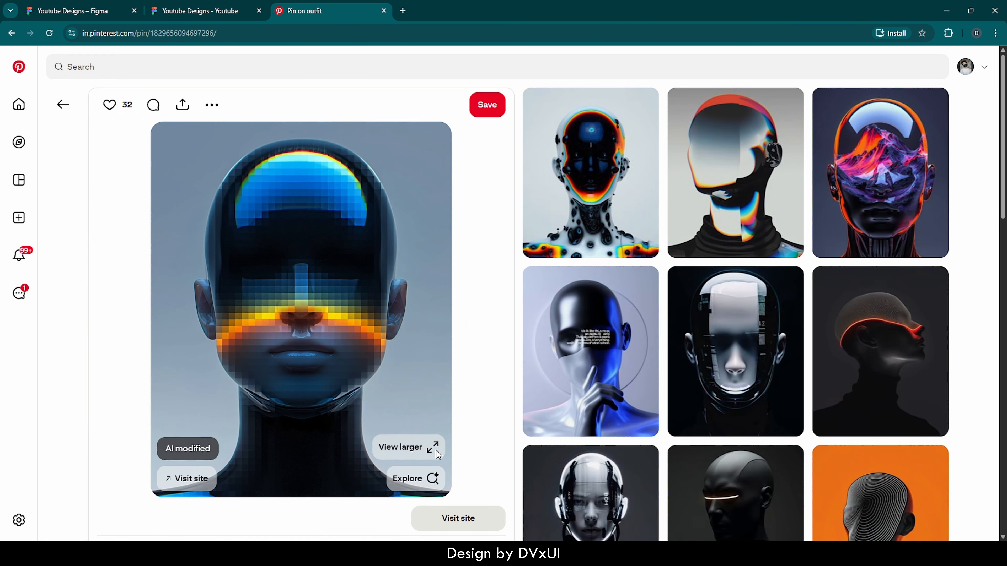
left_click(436, 450)
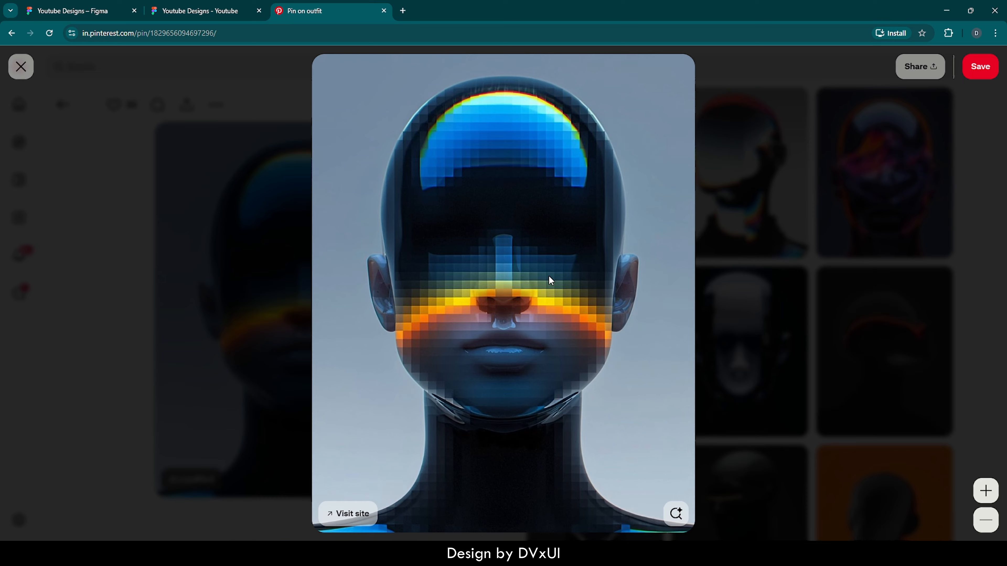
right_click(616, 281)
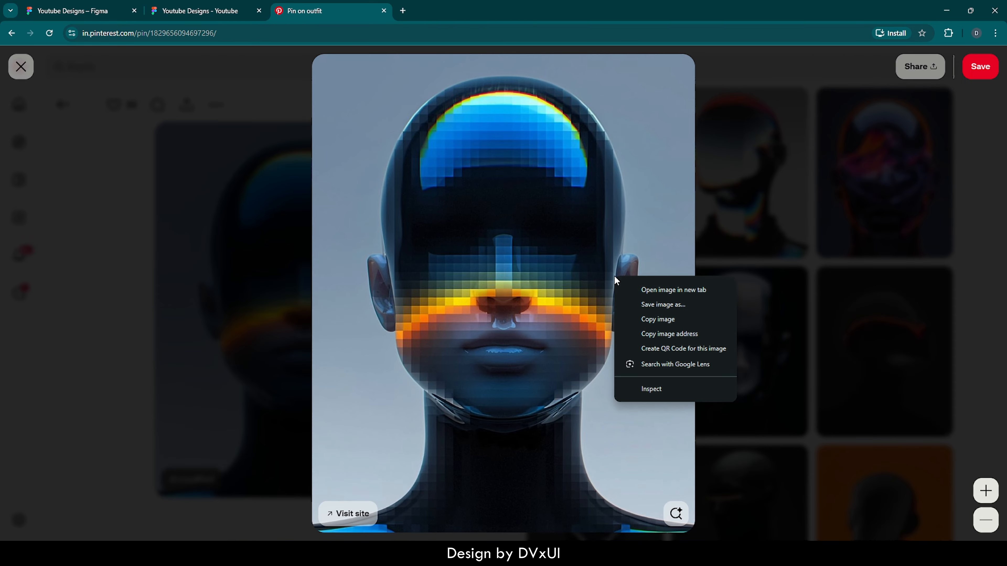
left_click(648, 322)
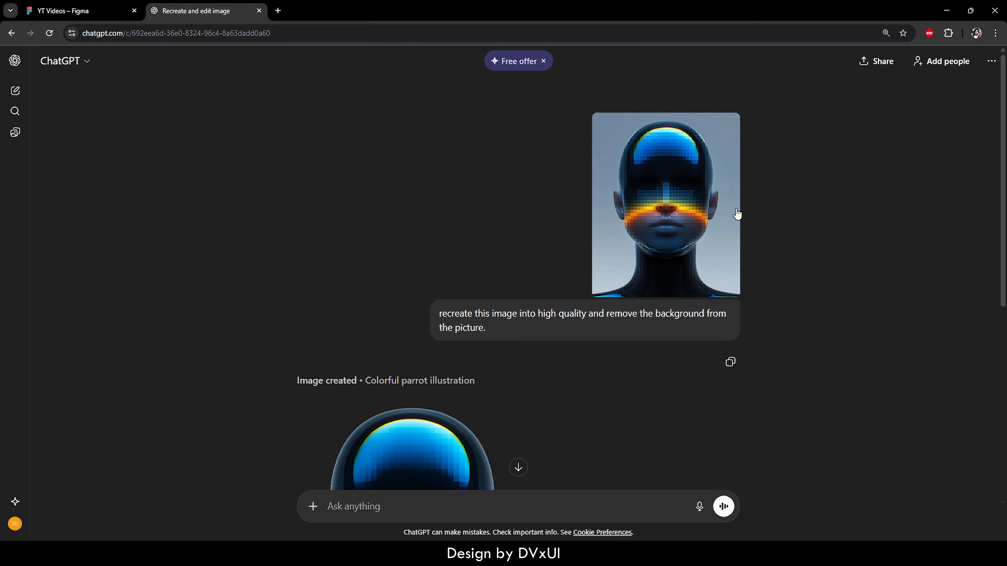
scroll(620, 348, "down", 8)
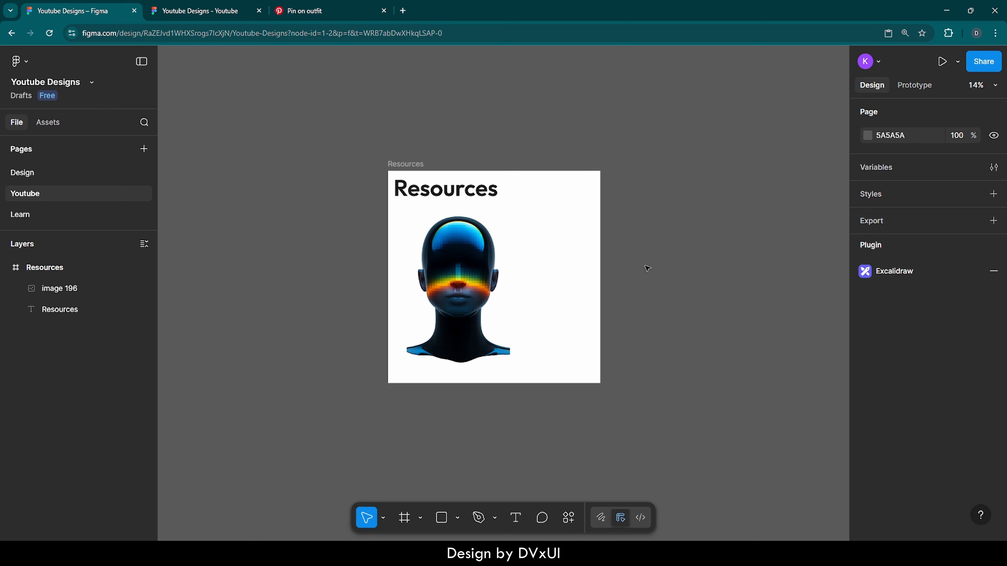
- Switch to Figma and create a Desktop preset frame of 1440×1024 on the empty canvas beside the Resources frame
scroll(647, 269, "right", 10)
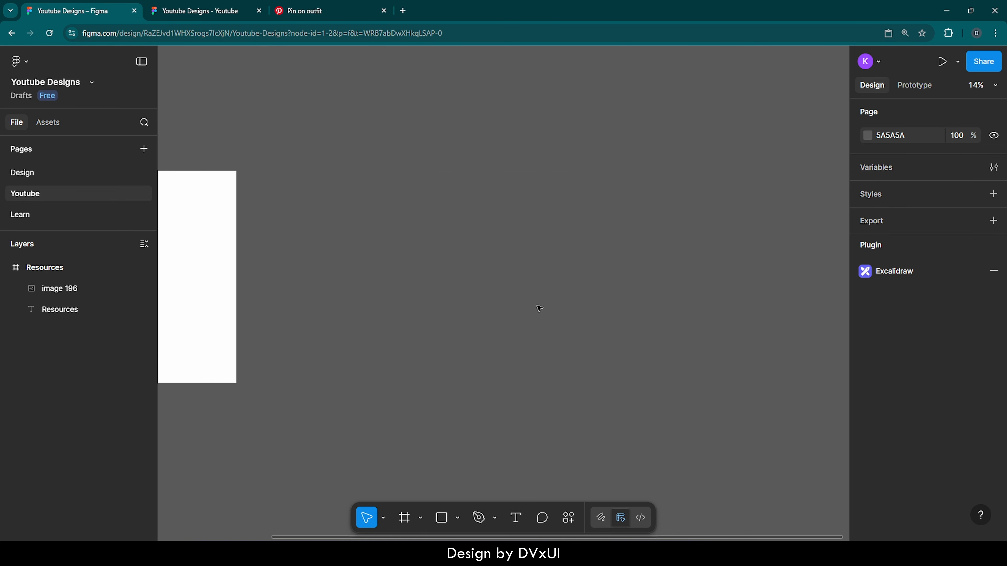
key("f")
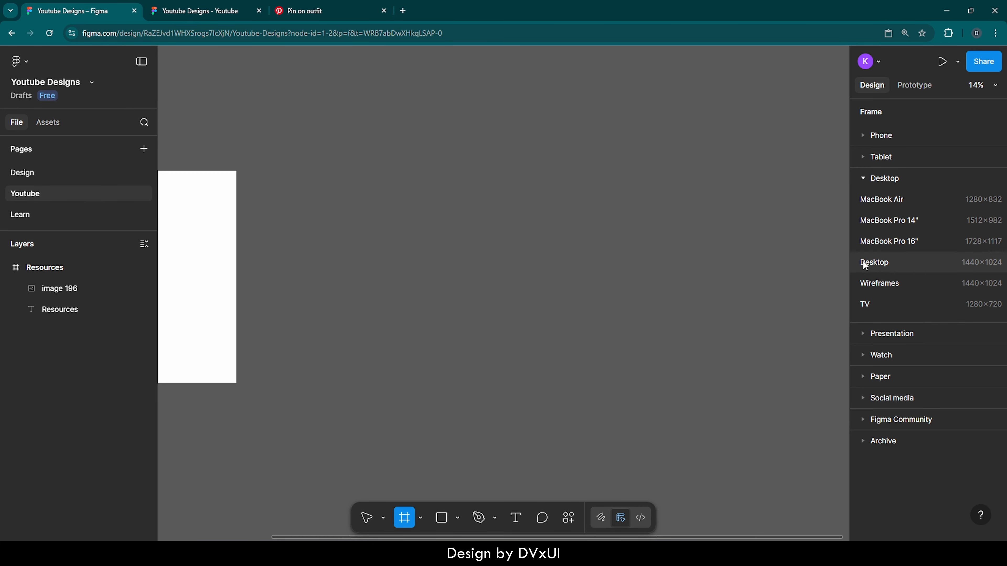
left_click(874, 265)
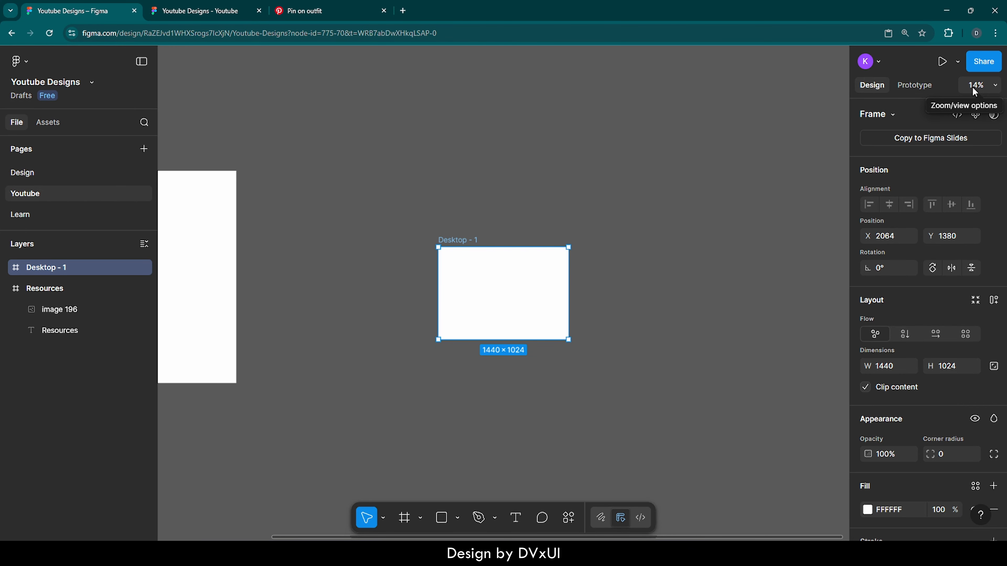
key("shift+2")
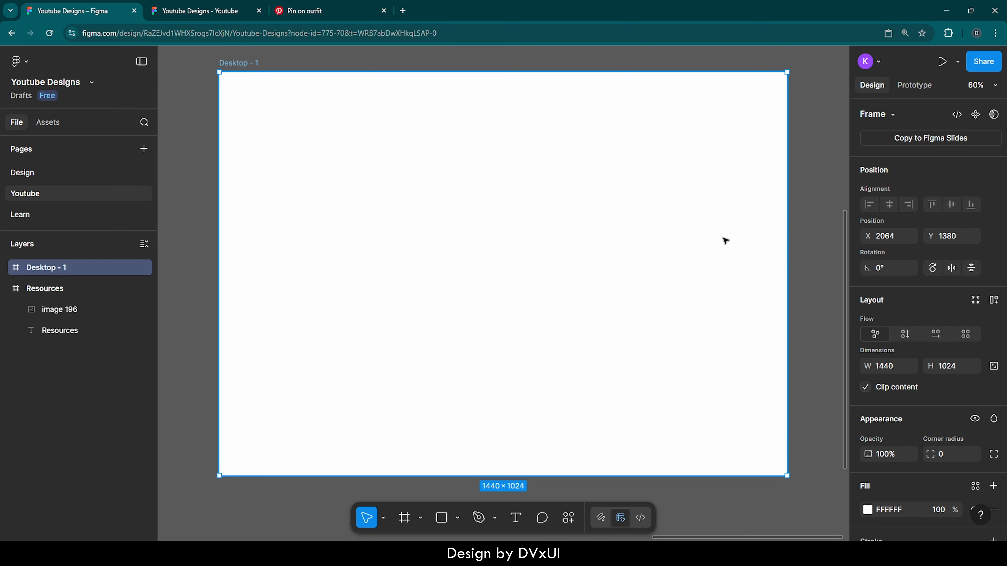
- Set the new desktop frame's fill colour to 000000
scroll(892, 423, "down", 3)
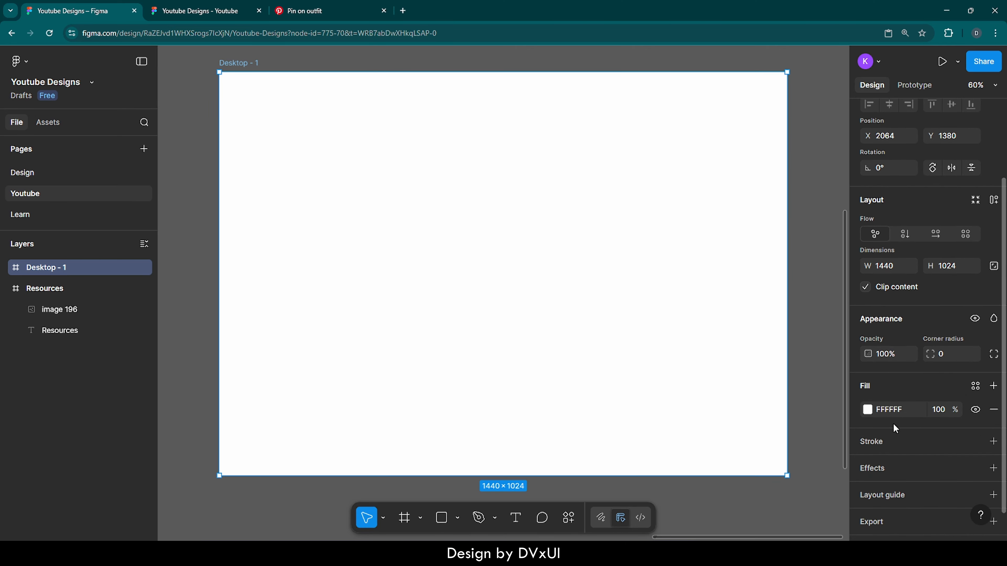
left_click(902, 410)
type("000000")
key("Return")
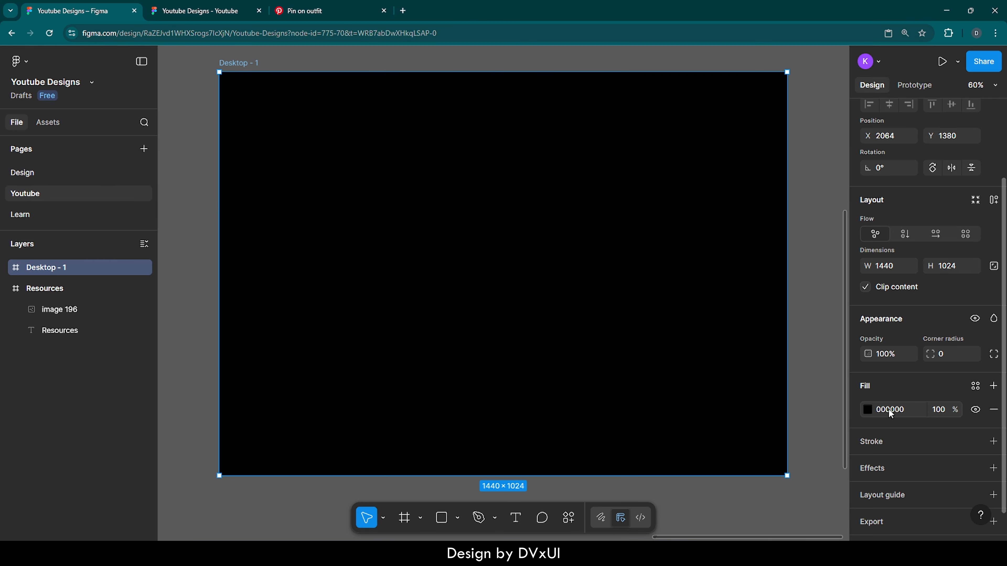
- Copy the head image from the Resources frame
left_click(16, 291)
double_click(16, 290)
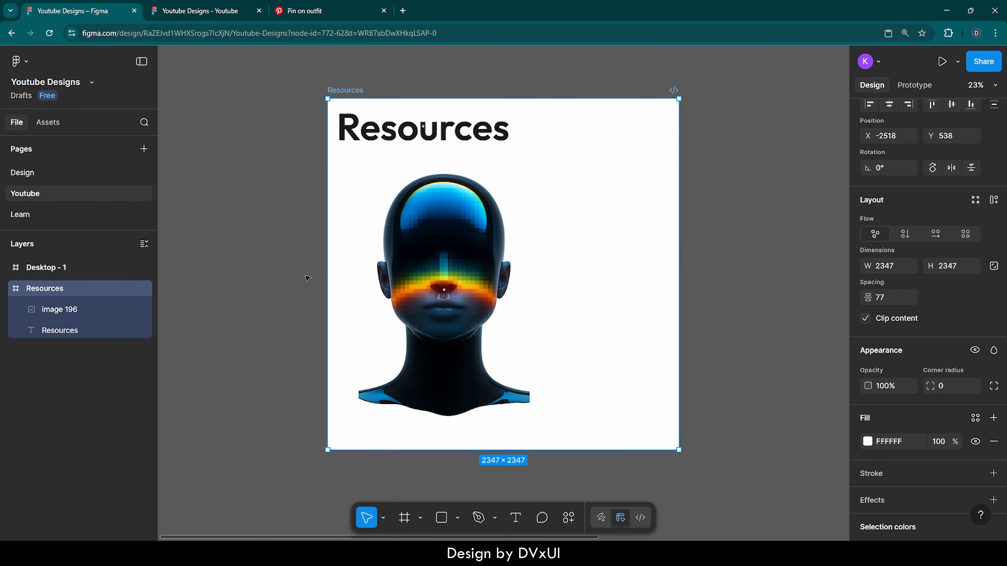
left_click(396, 275)
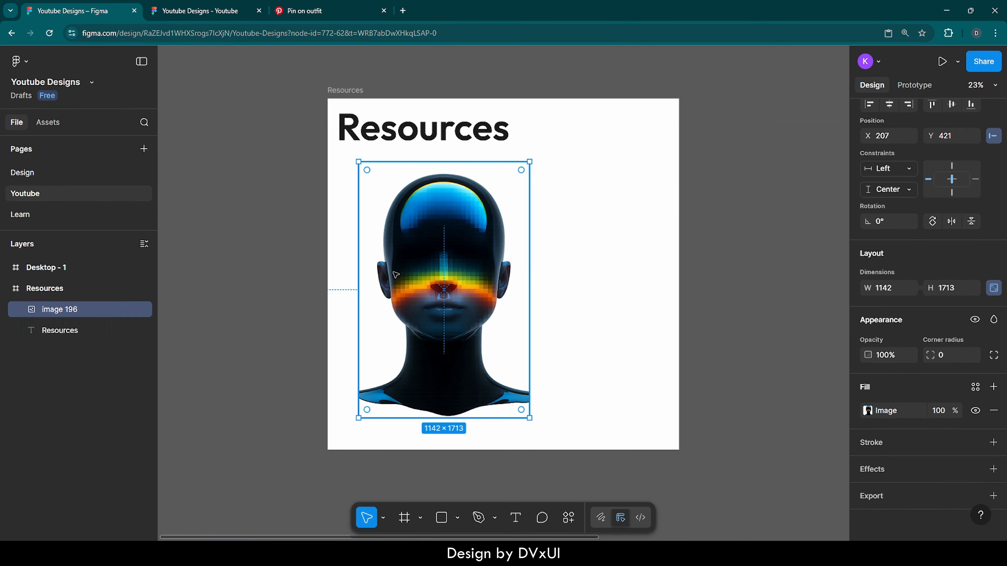
- Rename the black desktop frame as Start
left_click(17, 270)
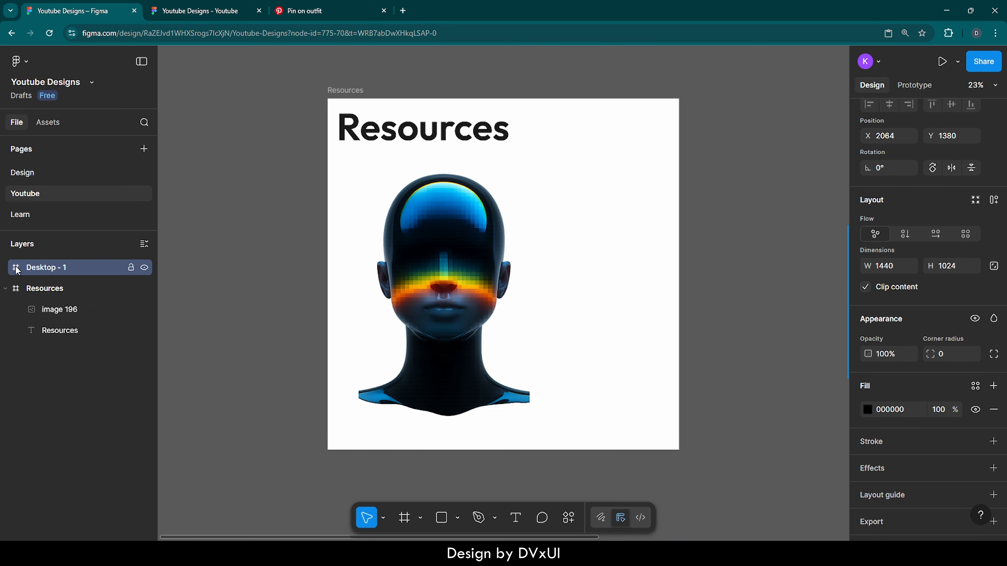
double_click(17, 270)
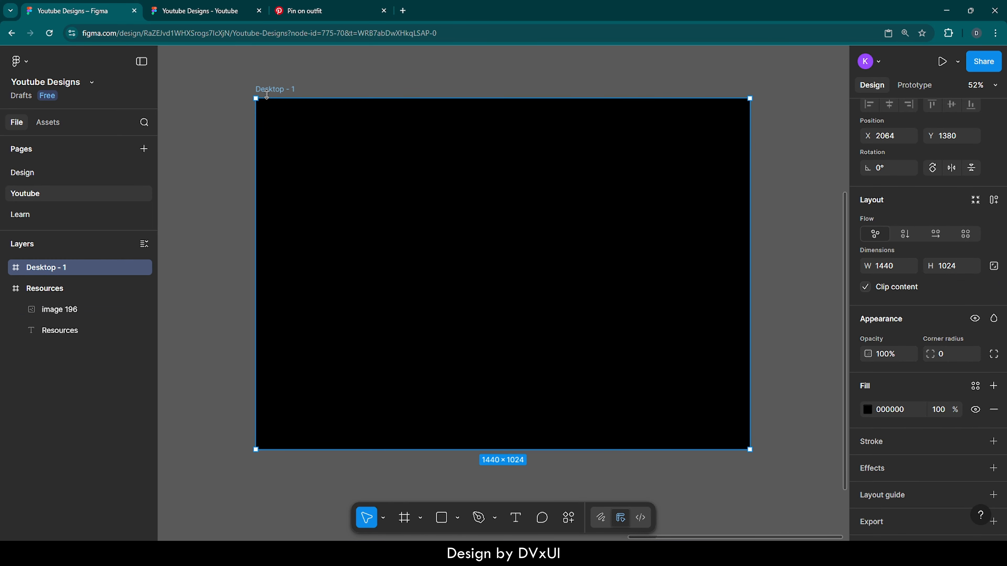
double_click(266, 91)
key("BackSpace")
type("Start")
key("Return")
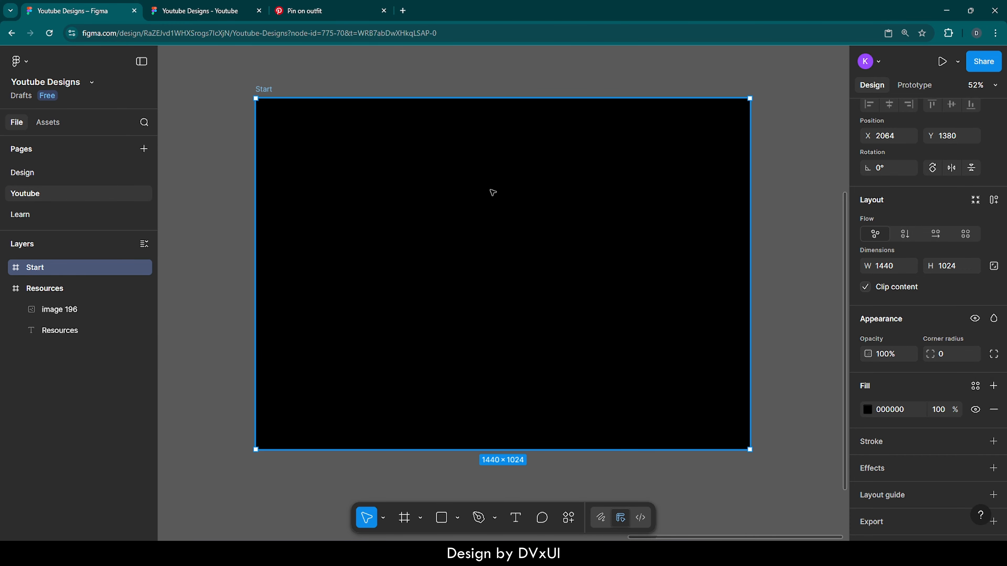
- Paste the head image into the Start frame and resize it proportionally to 376×564
key("ctrl+v")
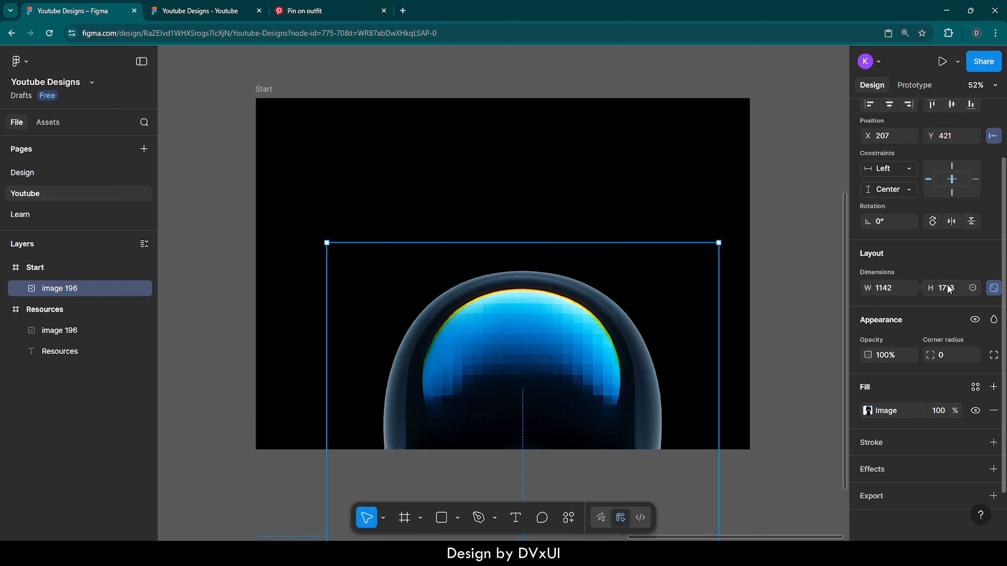
left_click(879, 289)
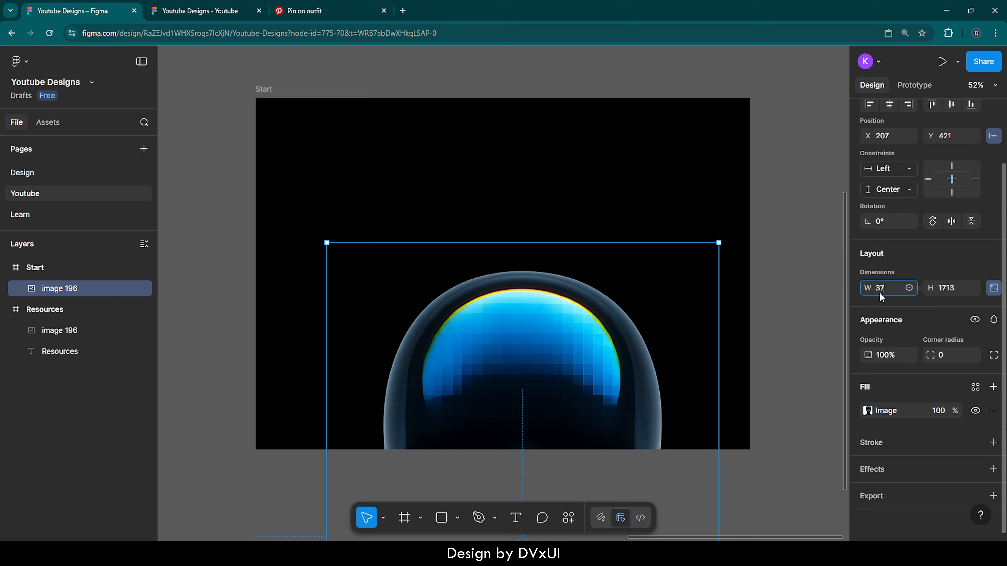
key("Return")
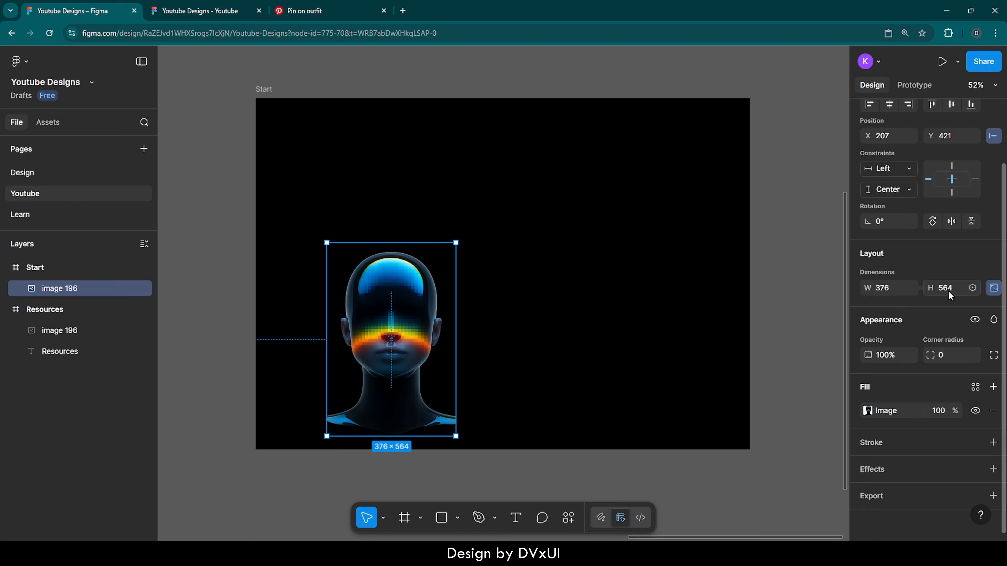
left_click(996, 289)
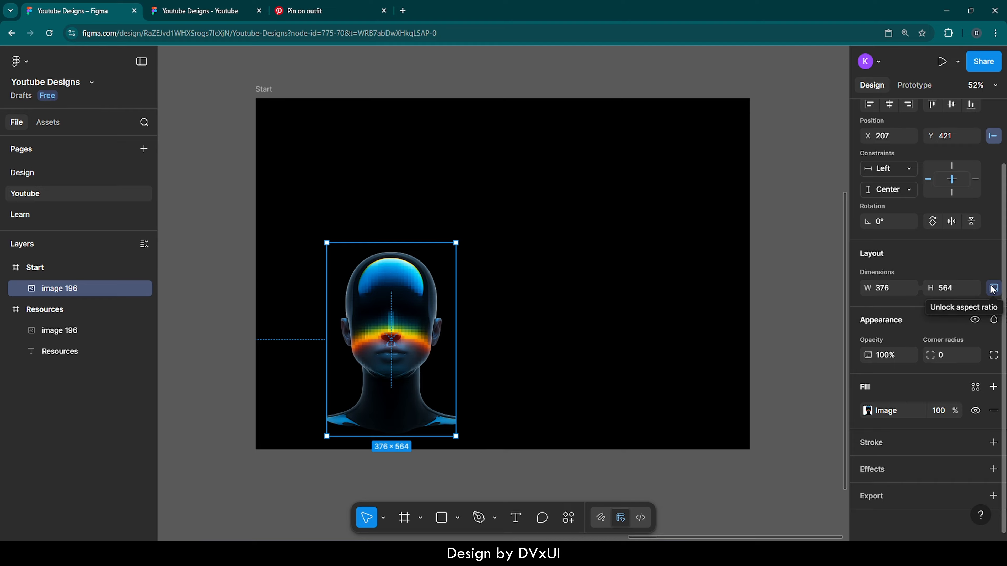
- Centre the head image horizontally and vertically within the Start frame
scroll(912, 208, "up", 2)
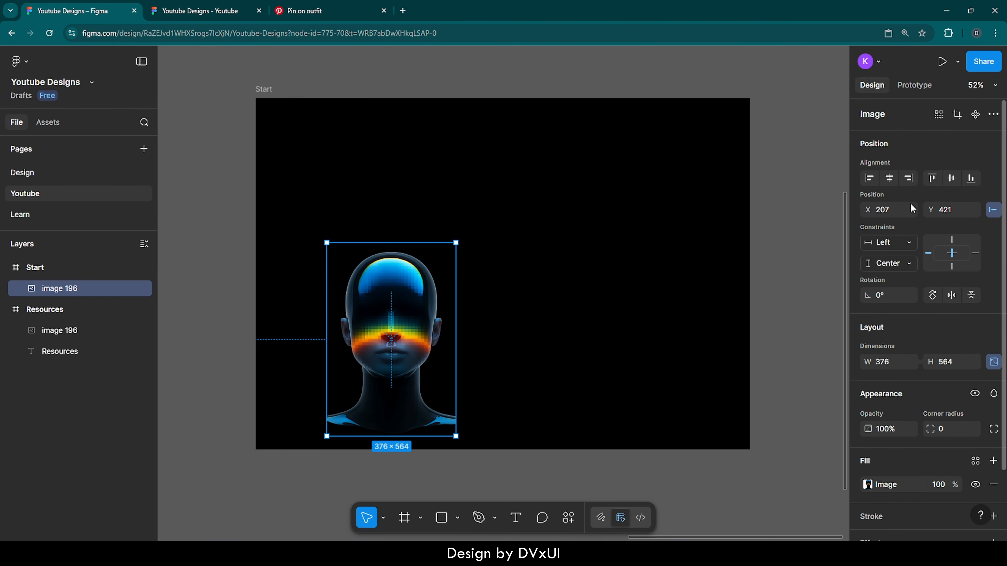
left_click(891, 179)
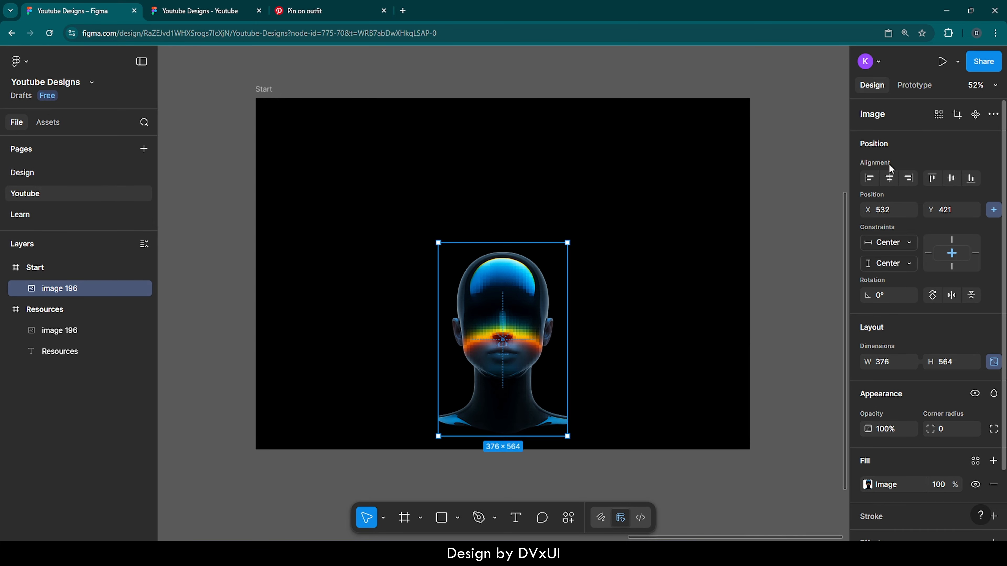
left_click(951, 176)
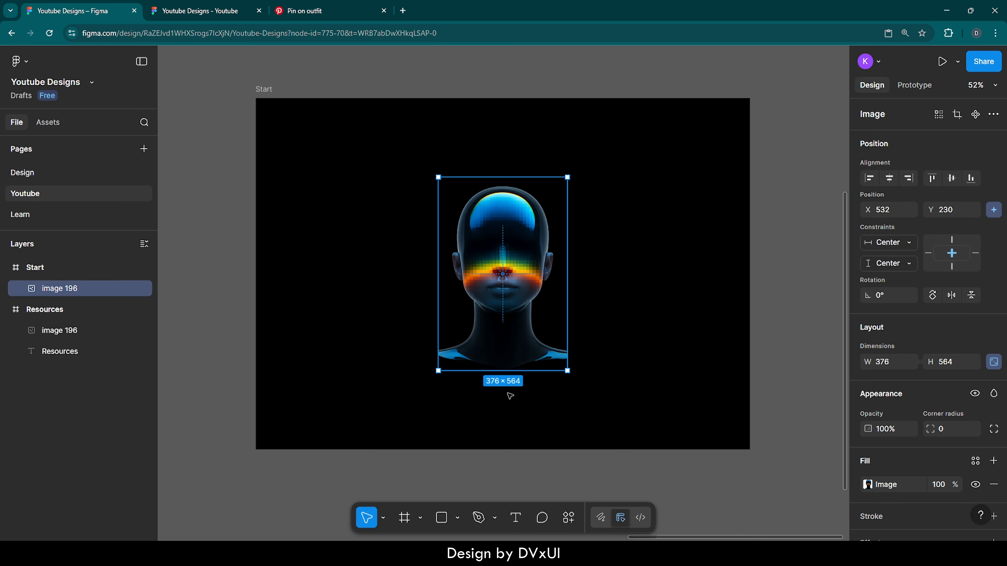
- Add the text "click me." below the head image in the Start frame
key("t")
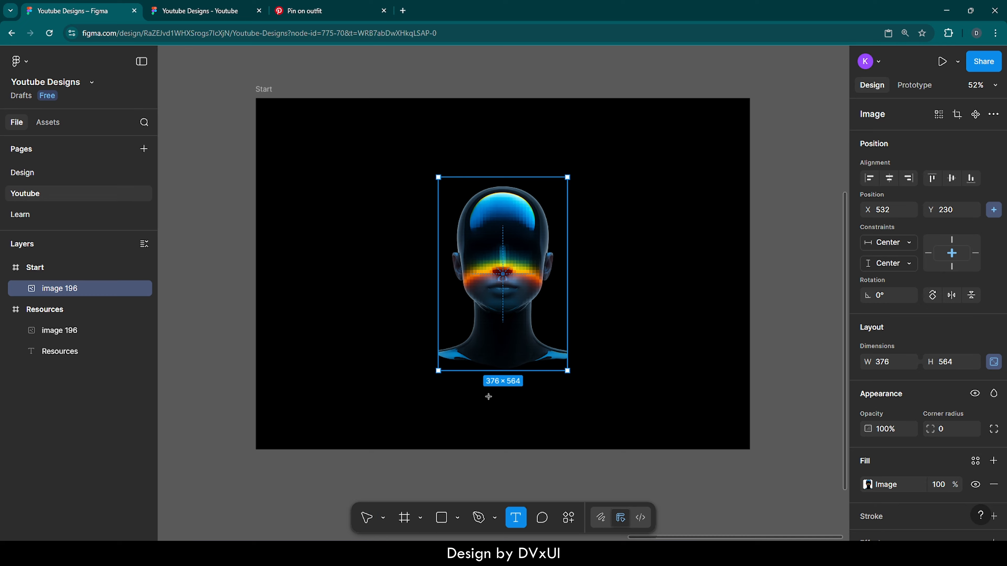
left_click(489, 398)
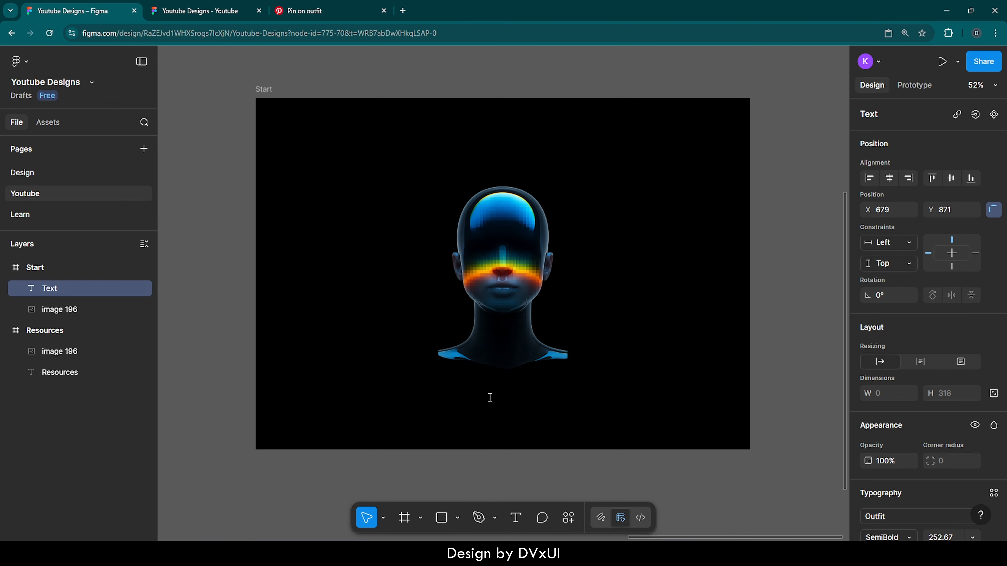
type("click")
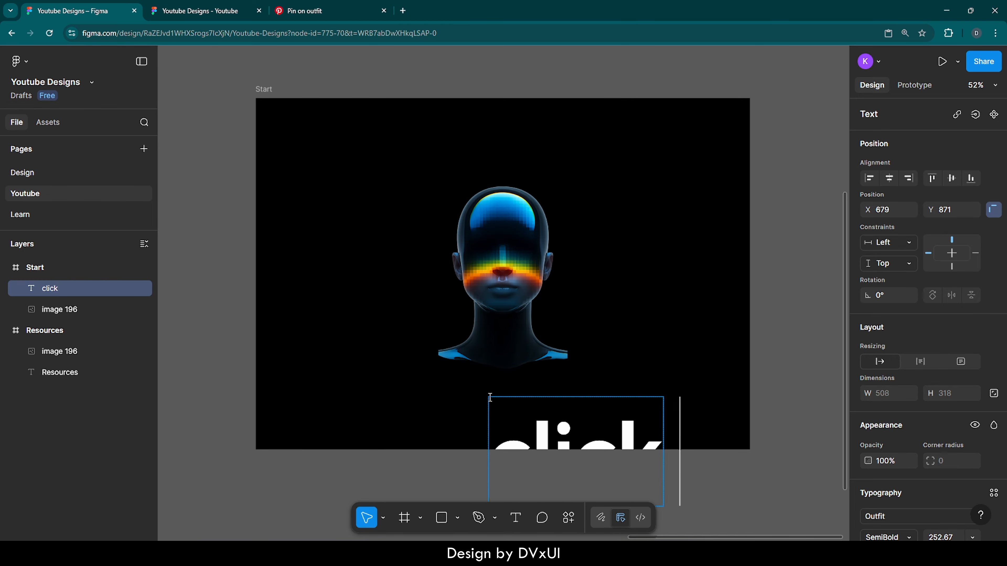
type(" me.")
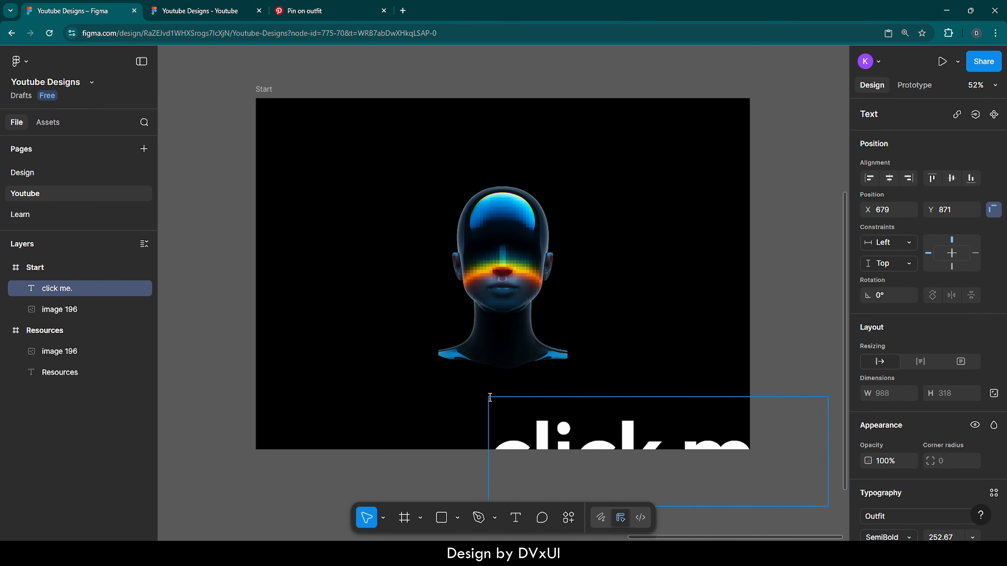
- Set the "click me." text to font size 32 with the Light weight
key("ctrl+a")
scroll(904, 424, "down", 5)
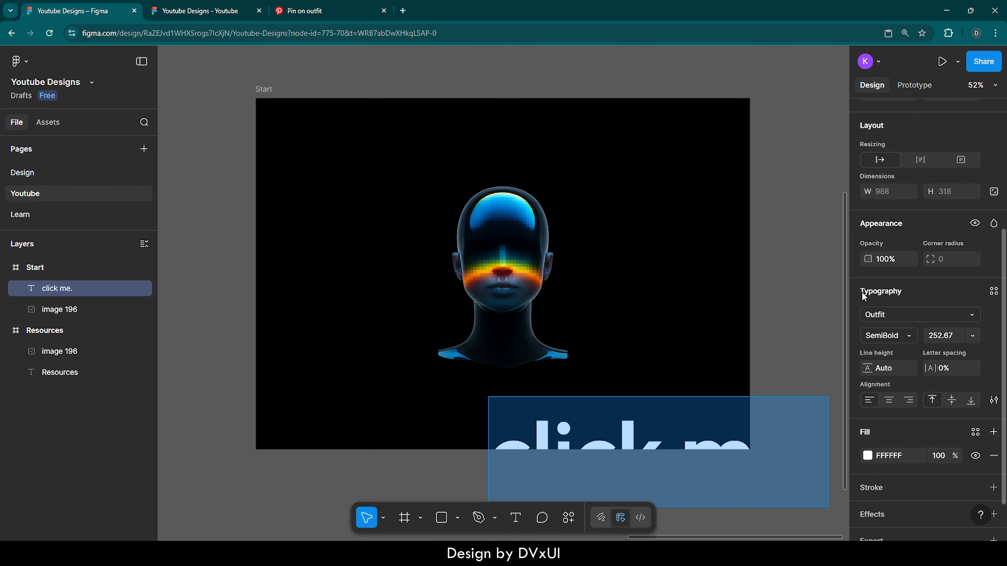
left_click(944, 340)
key("Return")
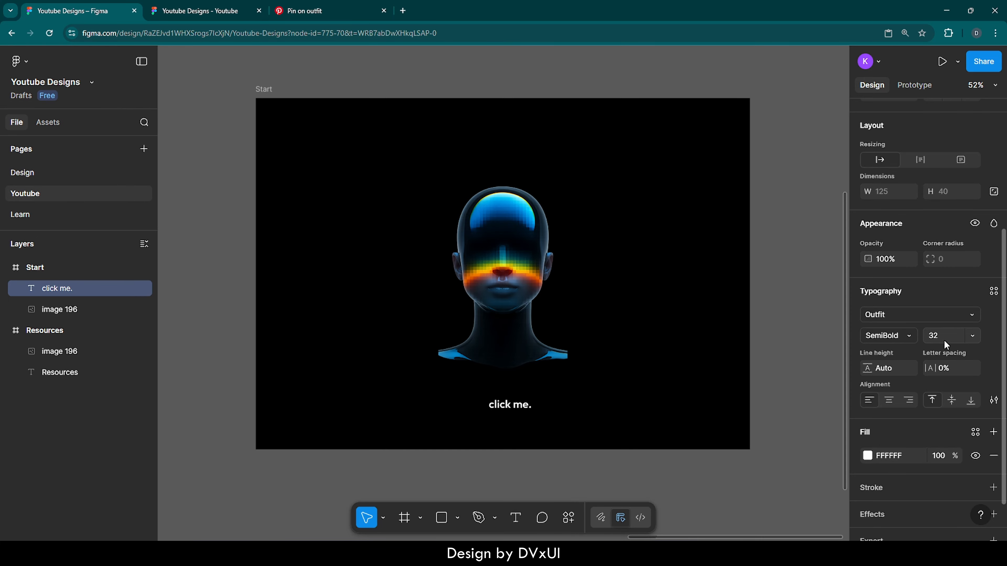
left_click(899, 338)
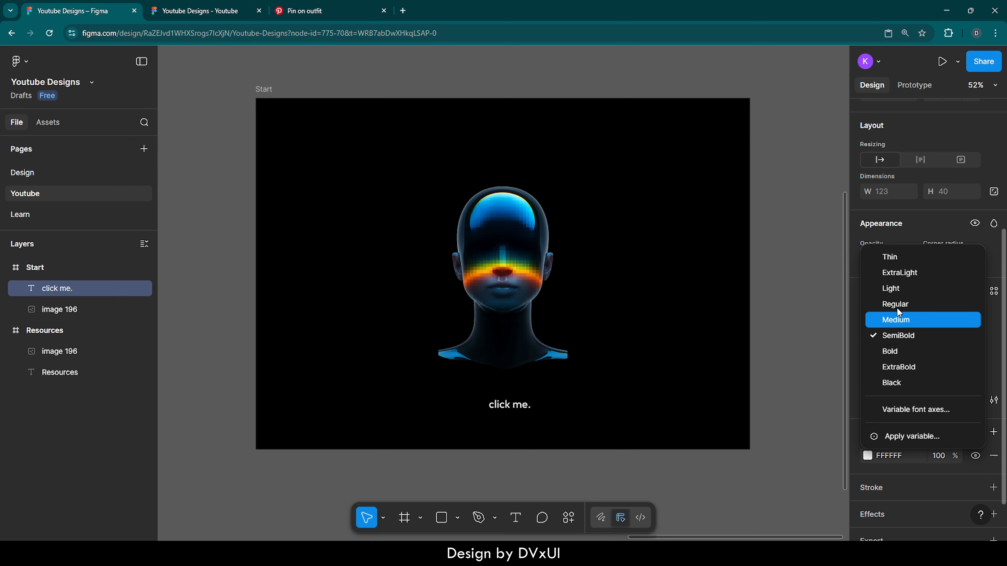
left_click(893, 287)
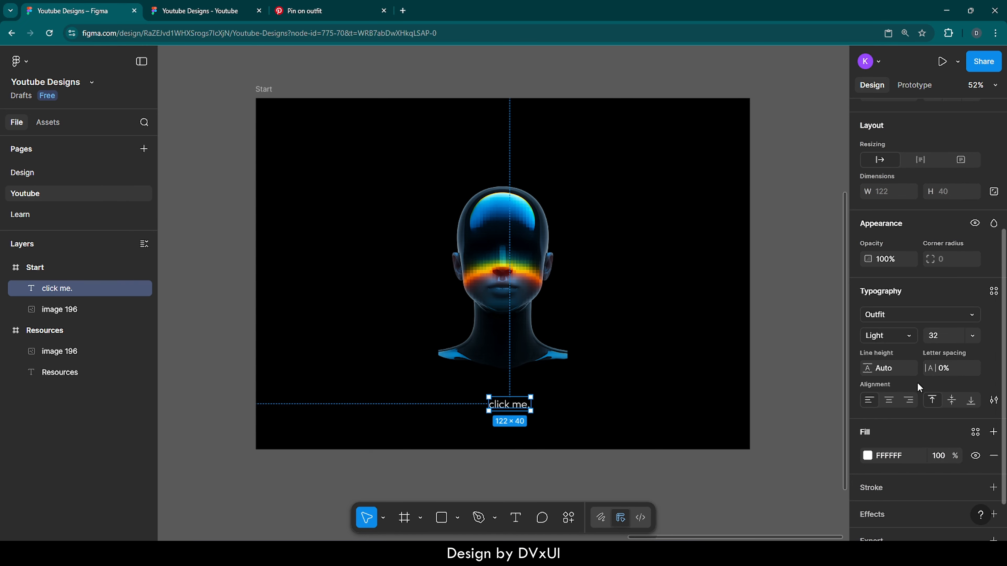
- Apply an underline decoration to the "click me." text through its type settings
scroll(918, 387, "down", 1)
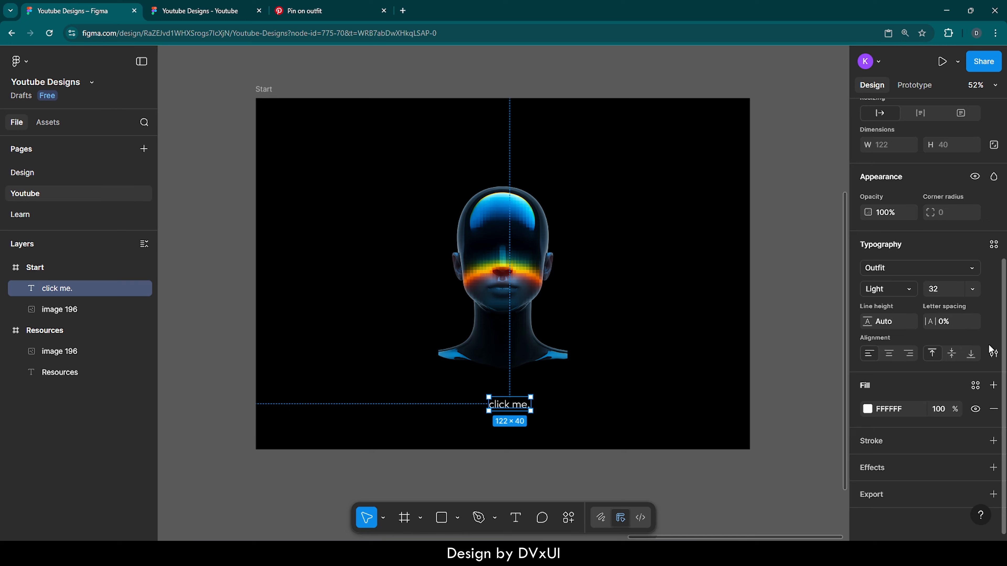
left_click(993, 353)
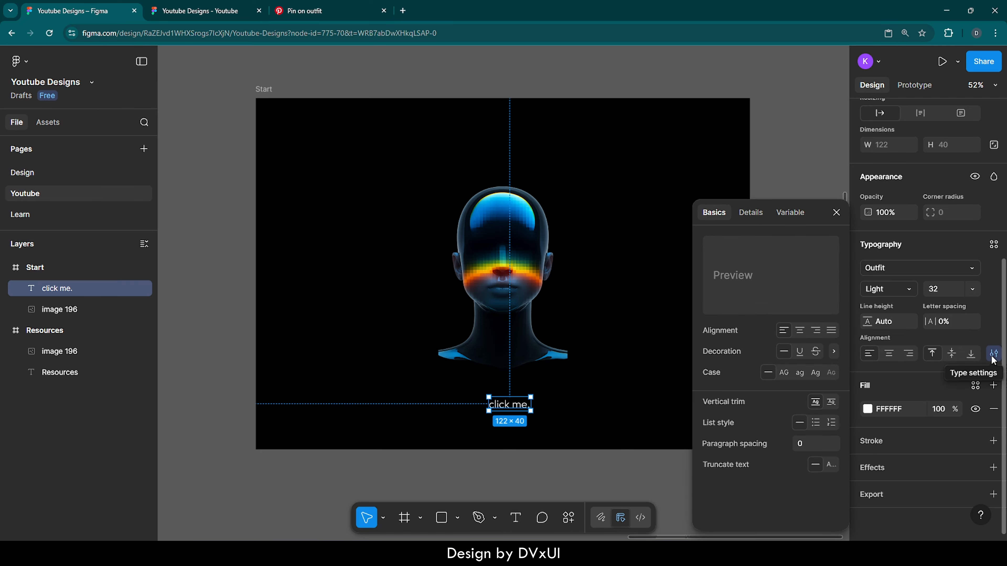
left_click(799, 350)
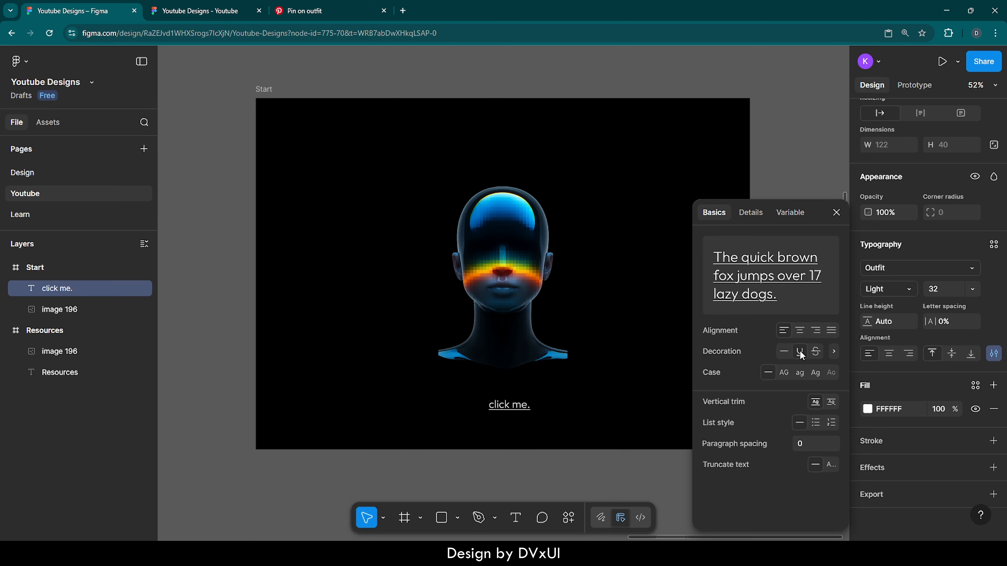
left_click(836, 213)
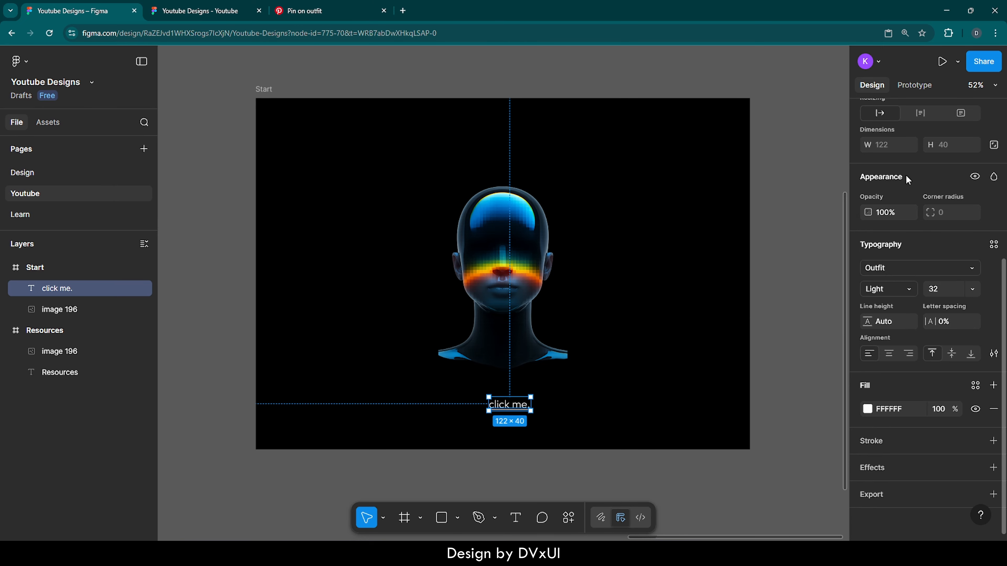
- Centre the "click me." text horizontally in the Start frame and nudge it up to Y 815
scroll(872, 178, "up", 5)
left_click(889, 178)
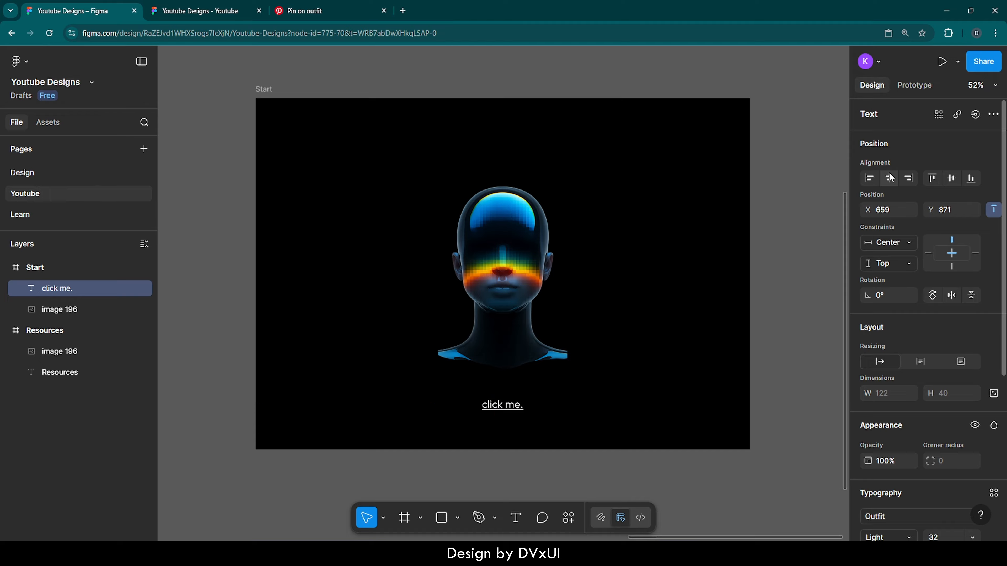
key("Up")
key("Up")
key("Up")
key("Up")
key("Up")
key("Up")
key("Up")
key("Up")
key("Up")
key("Up")
key("Up")
key("Up")
key("Up")
key("Up")
key("Up")
key("Up")
key("Up")
key("Up")
key("Up")
key("Up")
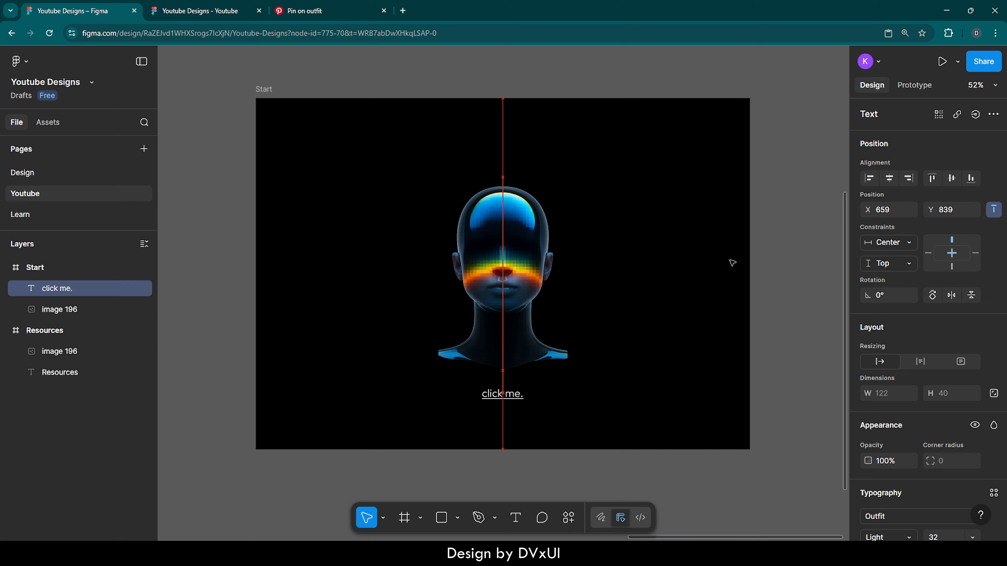
key("Up")
key("Up")
key("Up")
key("Up")
key("Up")
key("Up")
key("Up")
key("Up")
key("Up")
key("Up")
key("Up")
key("Up")
key("Up")
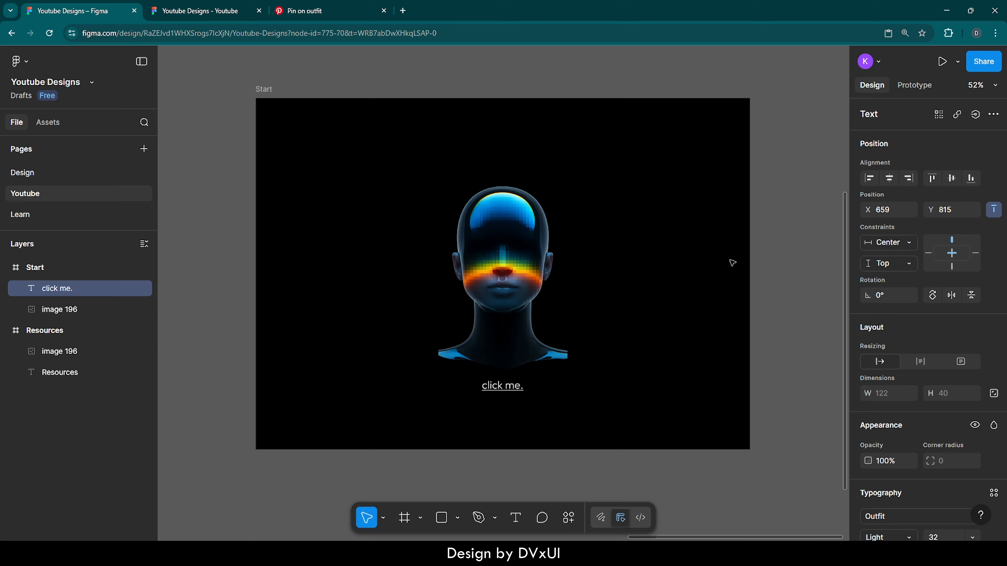
left_click(690, 260)
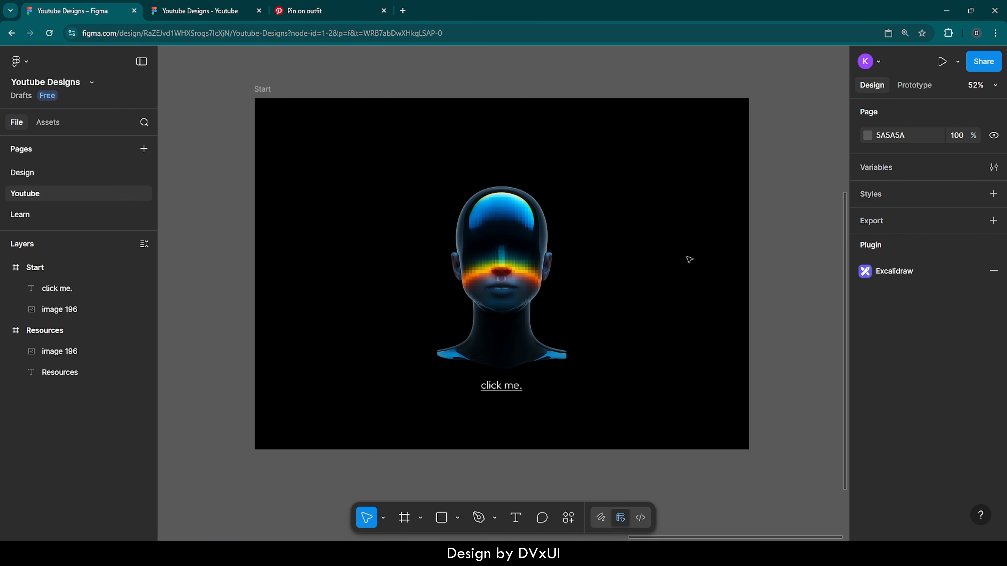
- Duplicate the Start frame and rename the copy as Middle
left_click(265, 91)
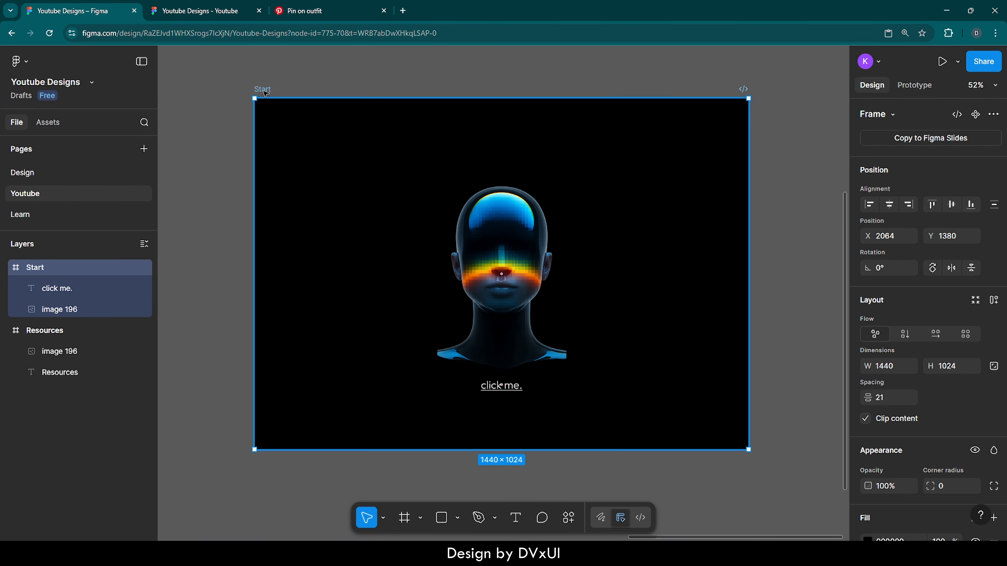
key("ctrl+d")
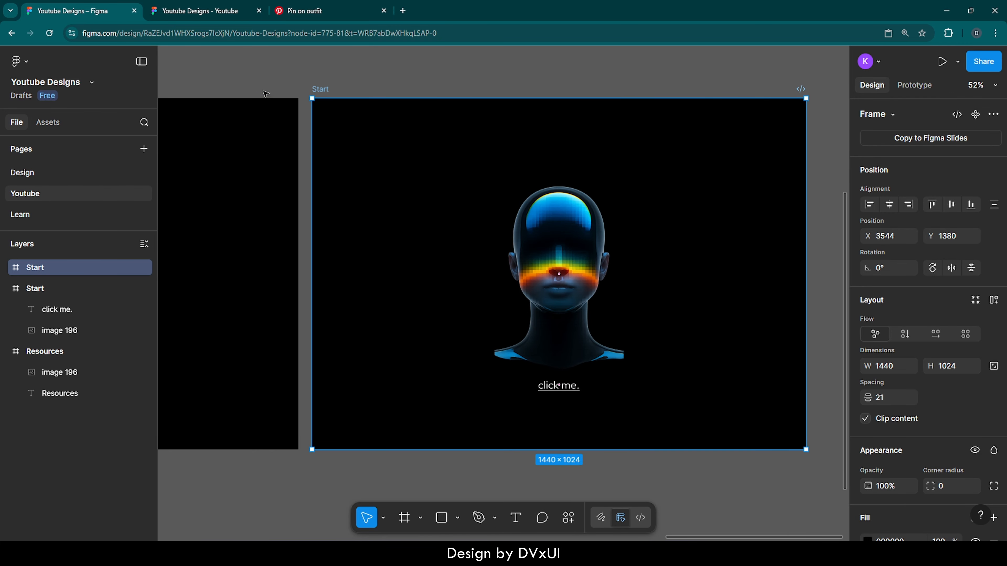
double_click(323, 88)
key("BackSpace")
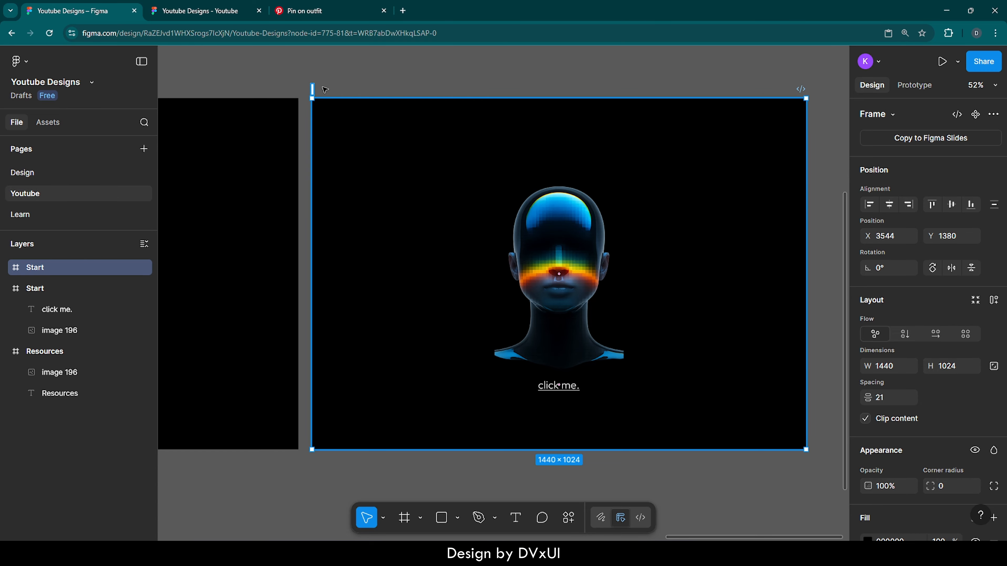
type("Middle")
key("Return")
left_click(387, 90)
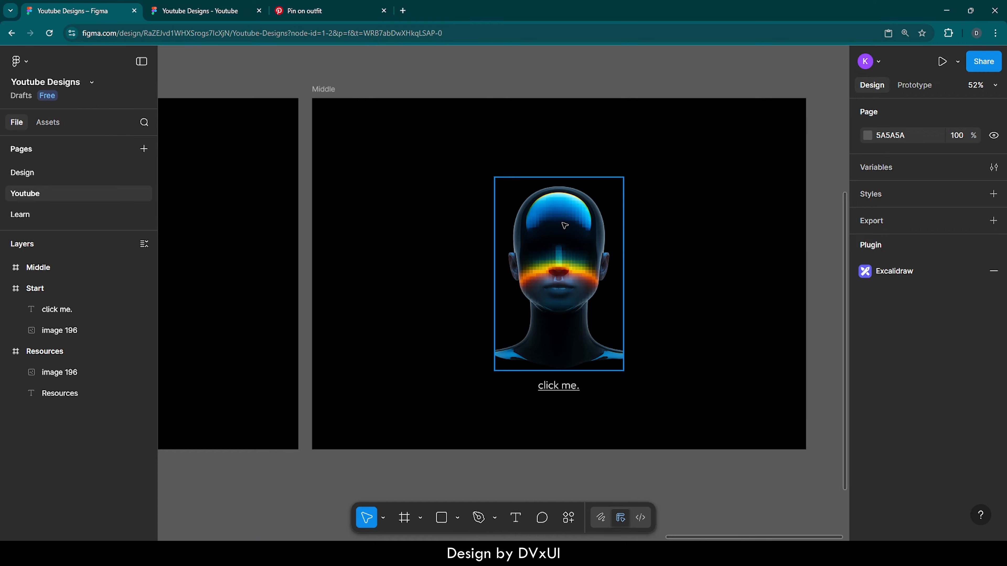
- Move the "click me." text in the Middle frame straight down past the frame's lower edge to Y 1031
left_click(560, 384)
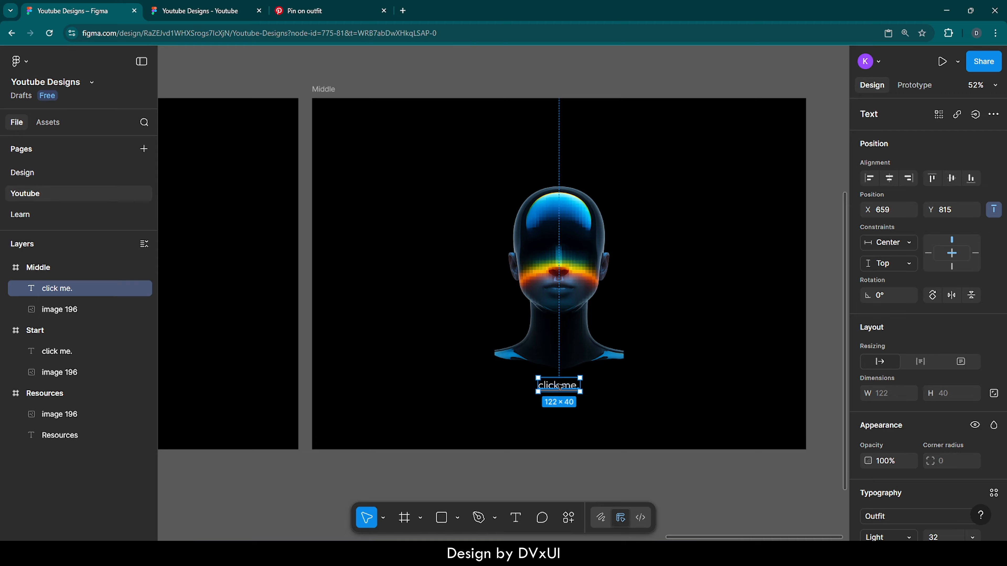
key("shift+Down")
key("shift+Down")
key("shift+Down")
key("shift+Down")
key("shift+Down")
key("shift+Down")
key("shift+Down")
key("shift+Down")
key("shift+Down")
key("shift+Down")
key("shift+Down")
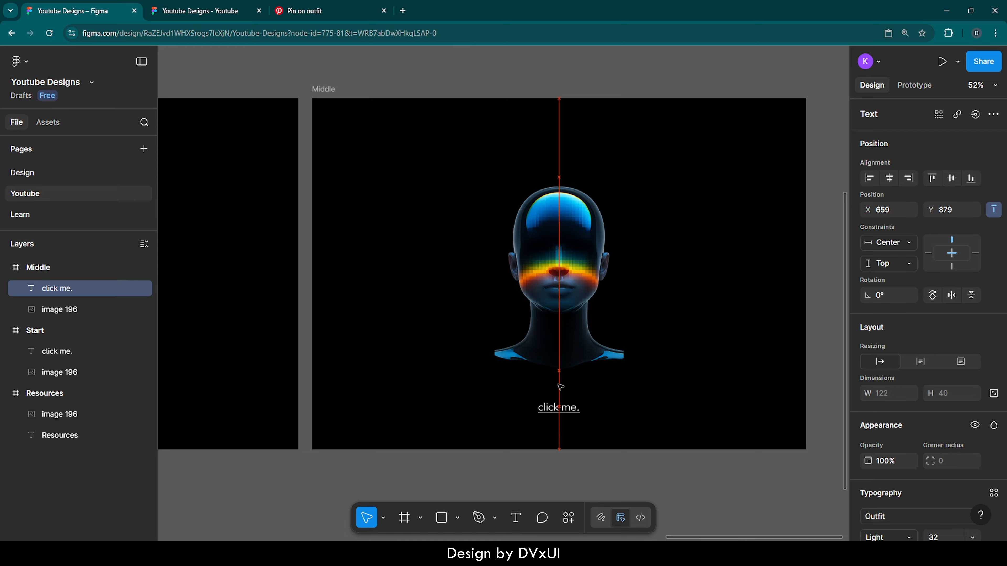
key("Down")
key("Down")
key("shift+Down")
key("shift+Down")
key("shift+Down")
key("shift+Down")
key("shift+Down")
key("shift+Down")
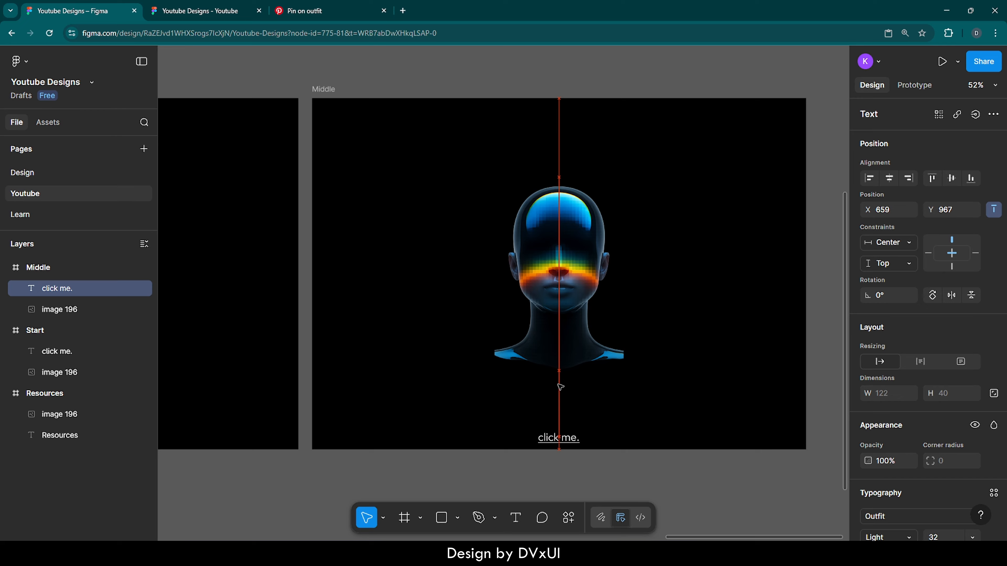
key("Down")
key("Down")
key("Down")
key("Down")
key("shift+Down")
key("shift+Down")
key("shift+Down")
key("shift+Down")
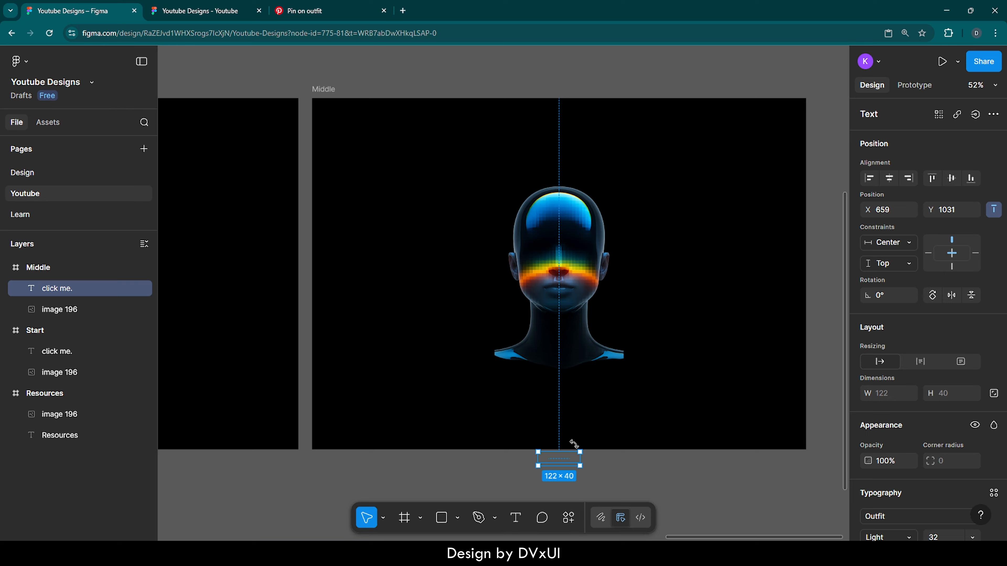
- Enlarge the Middle frame's head image proportionally to about 817×1225, move it to the frame's right side and align it to the frame's top
left_click(573, 231)
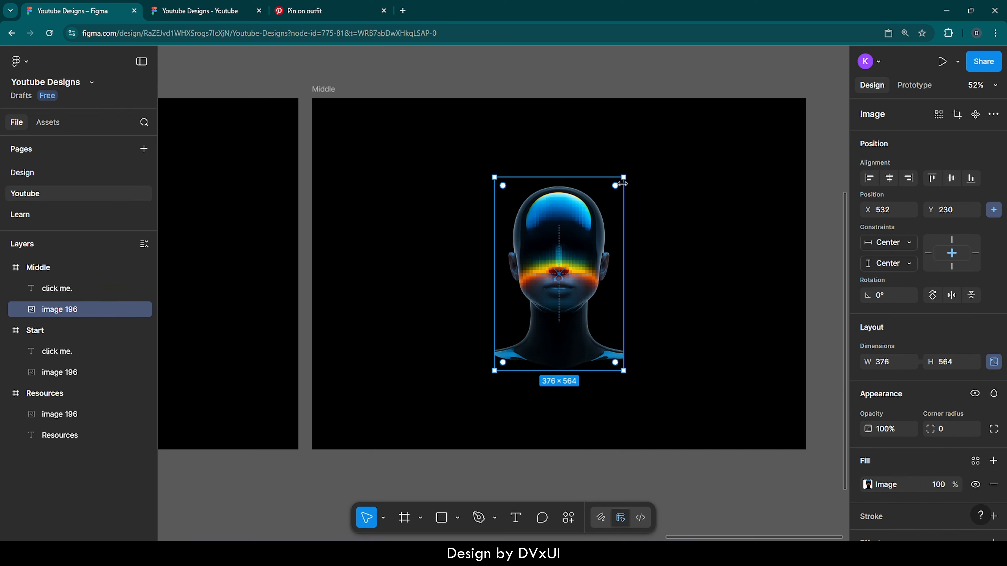
left_click_drag(624, 177, 777, 74)
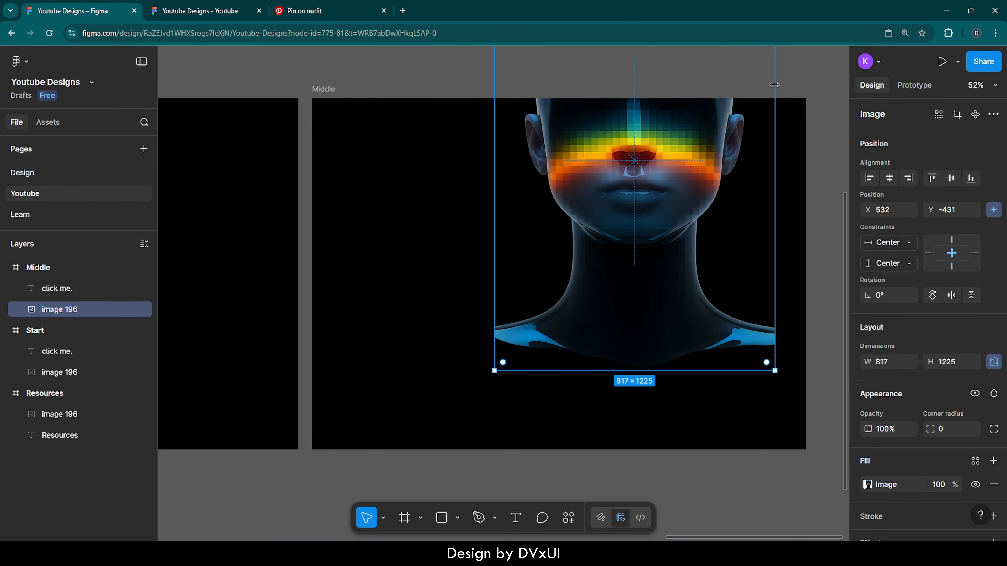
left_click_drag(661, 157, 692, 262)
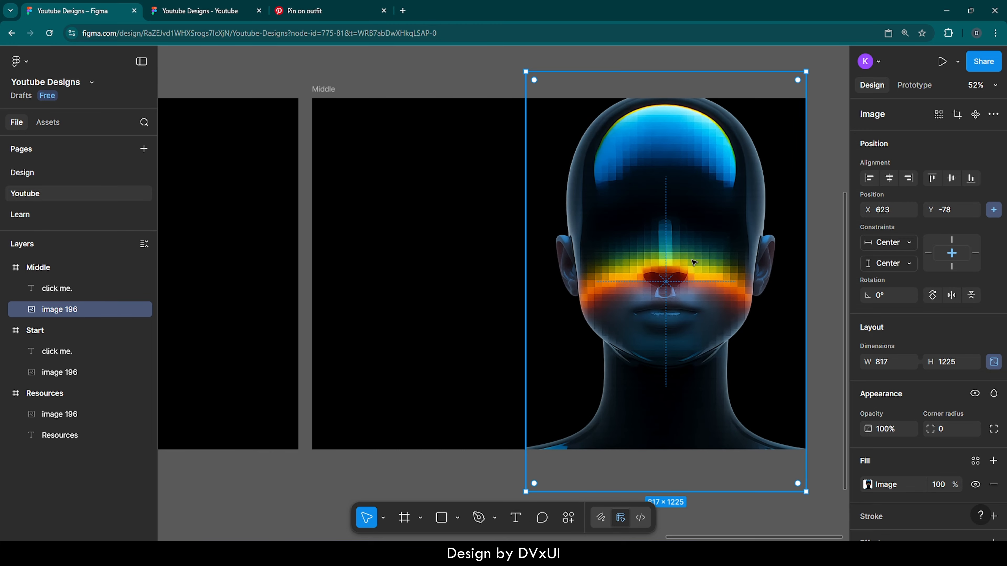
left_click(933, 179)
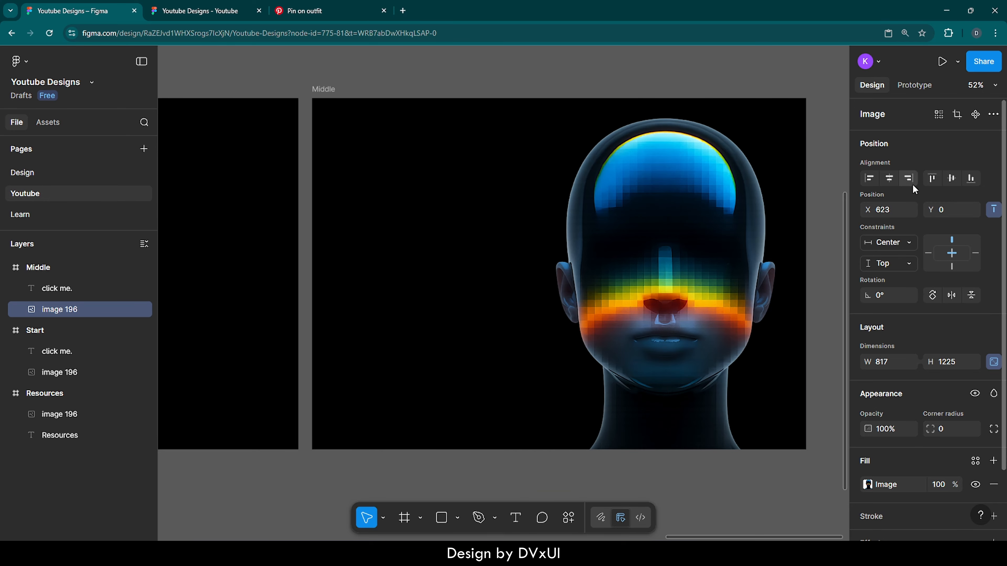
- Set the head image's position in the Middle frame to X 822 and Y -8
left_click(888, 210)
type("822")
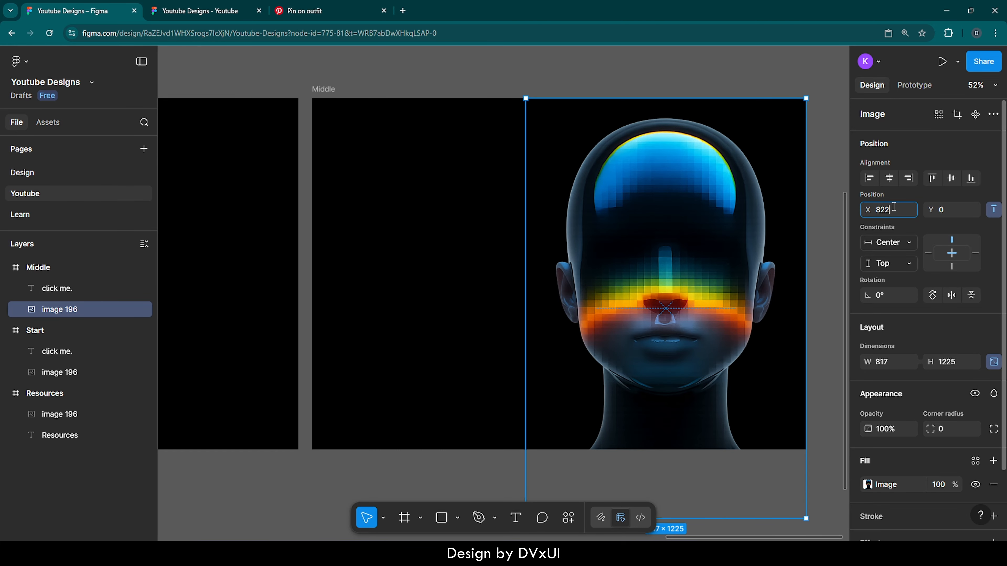
key("Return")
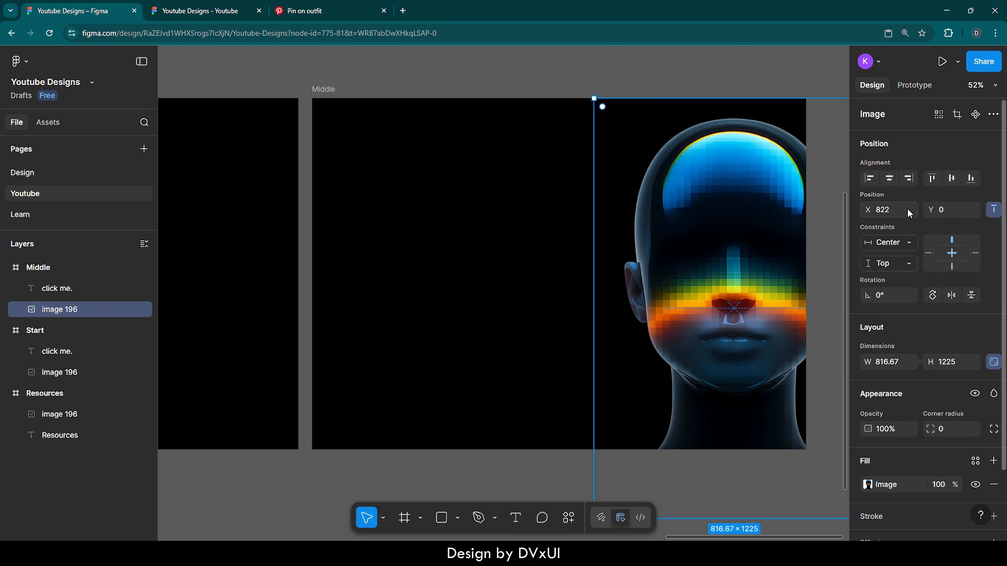
left_click(954, 210)
key("BackSpace")
type("-8")
key("Return")
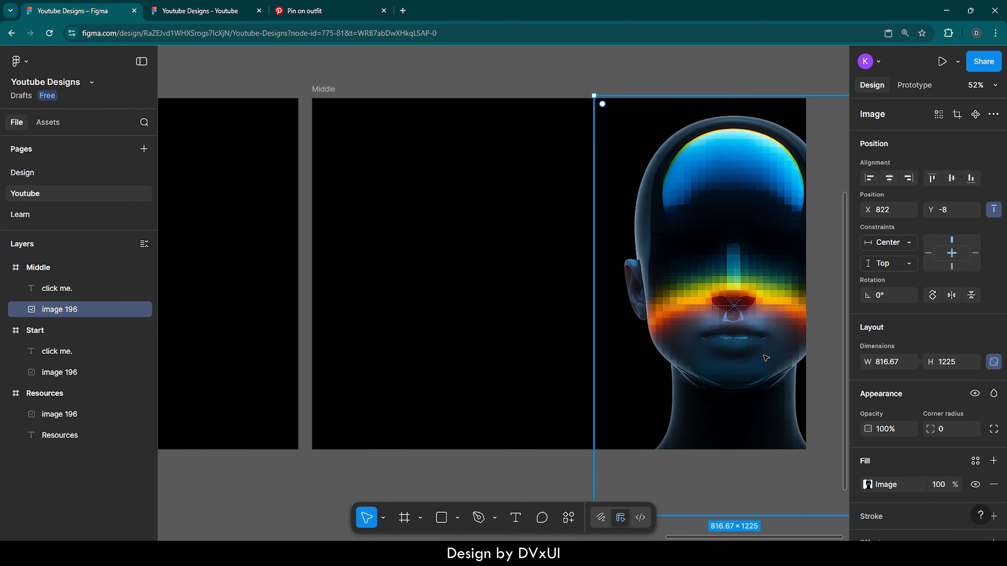
- Set the head image's width to 770 with its proportions locked
left_click(895, 366)
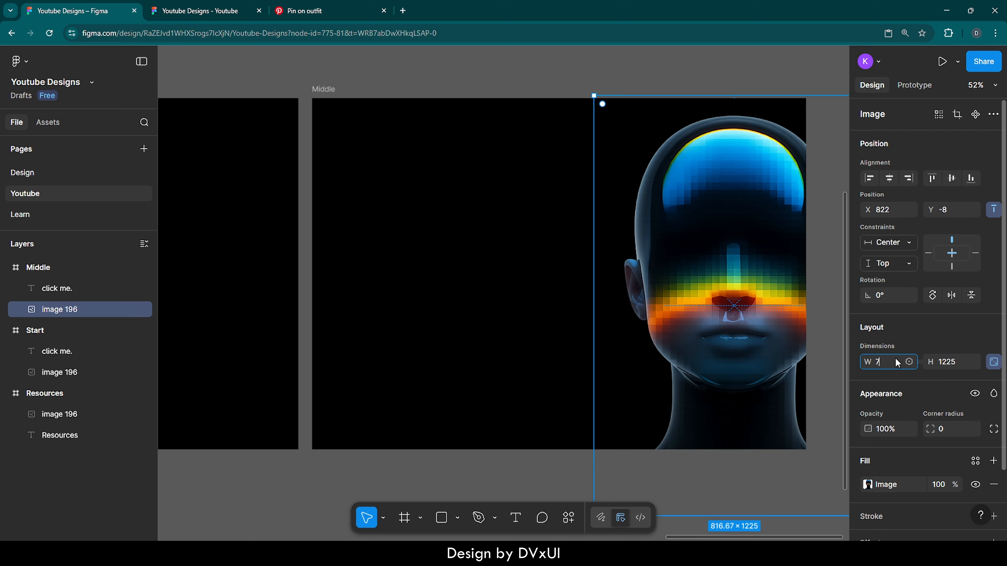
type("770")
key("Return")
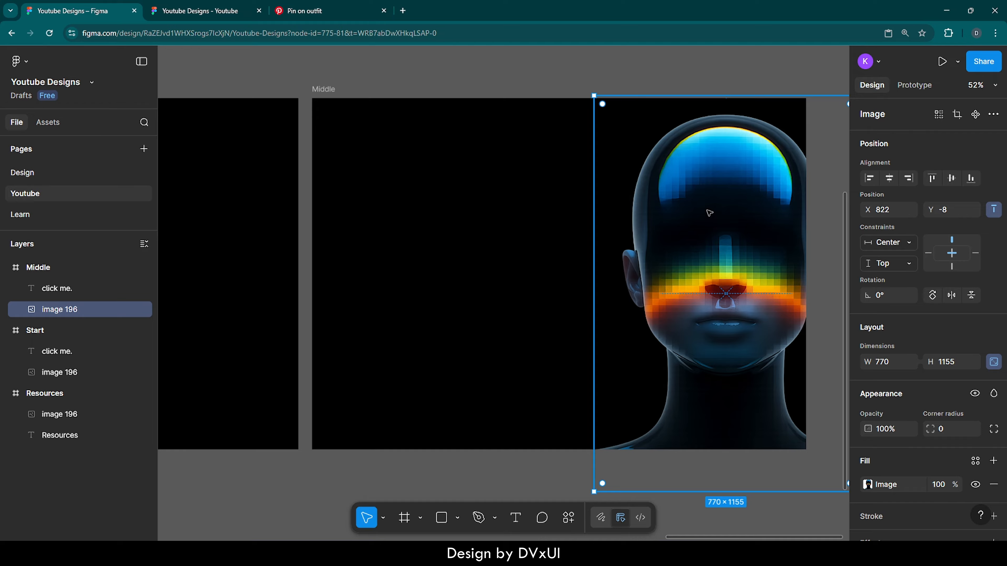
left_click(634, 71)
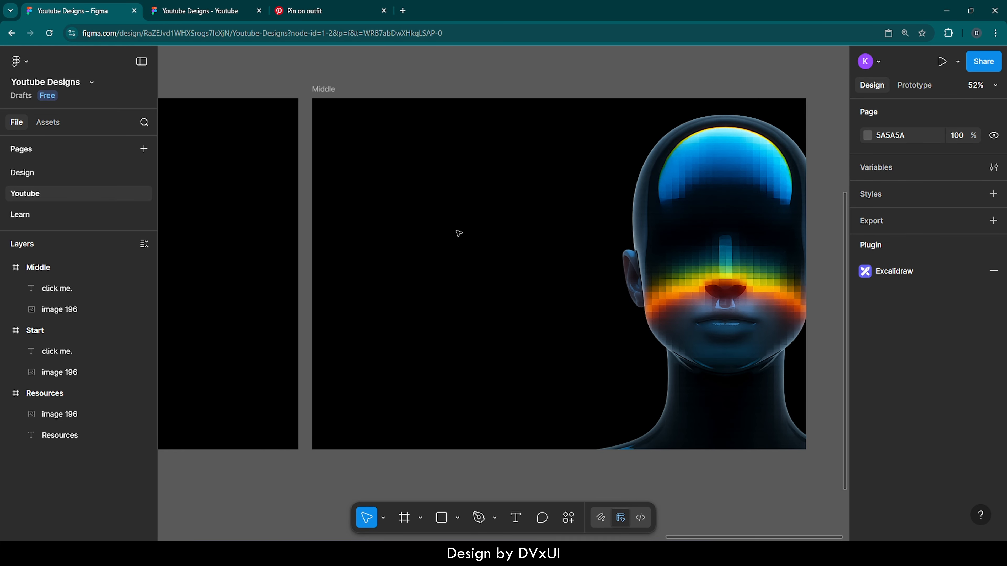
- Add a column layout guide to the Middle frame with 16 columns and a margin of 120
left_click(325, 90)
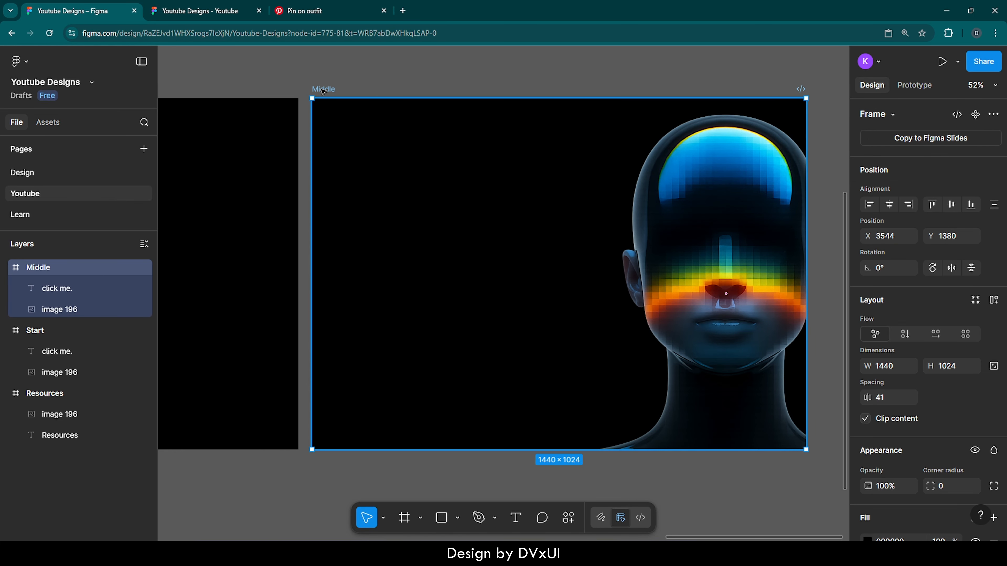
scroll(920, 367, "down", 5)
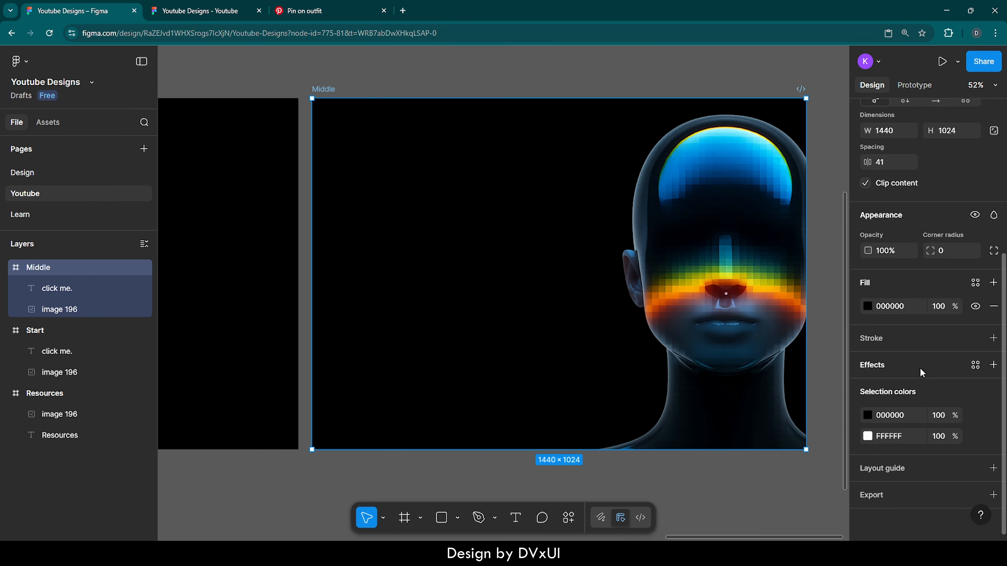
left_click(888, 469)
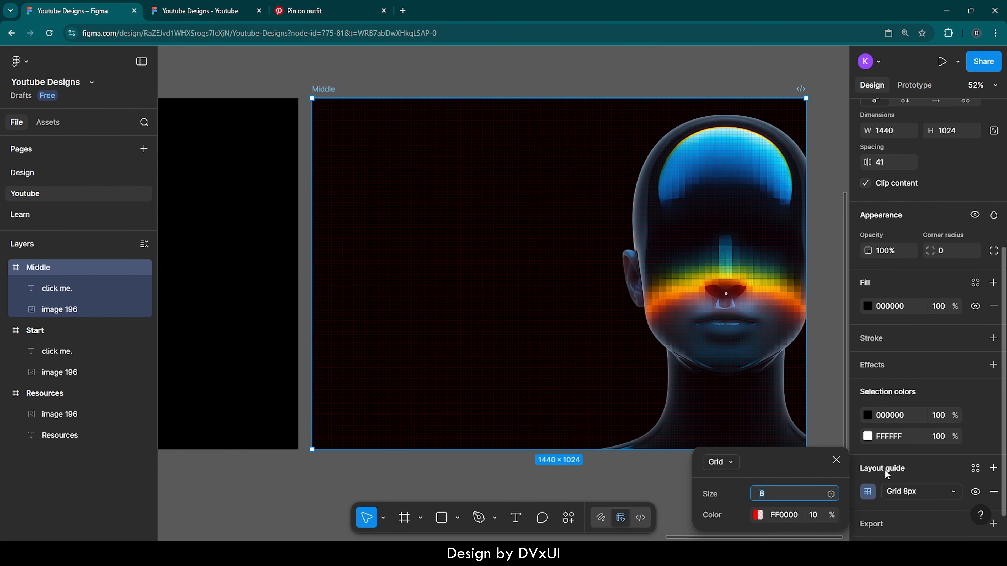
left_click(730, 467)
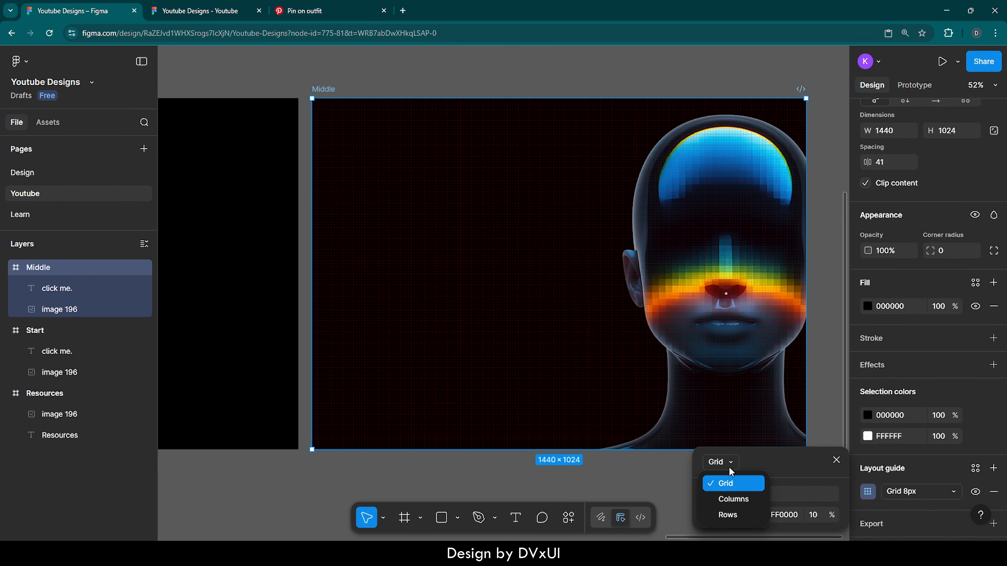
left_click(734, 500)
type("16")
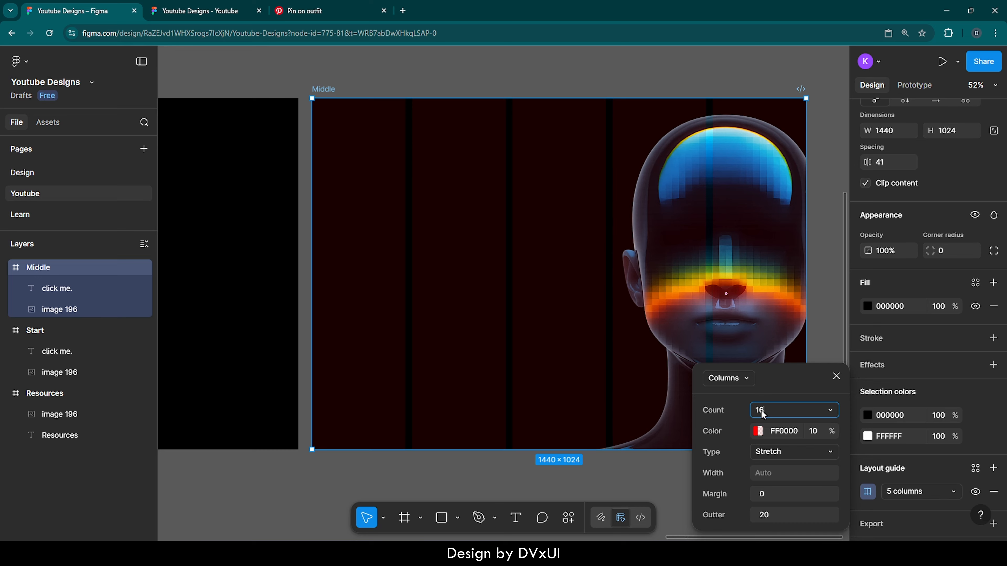
key("Return")
left_click(764, 495)
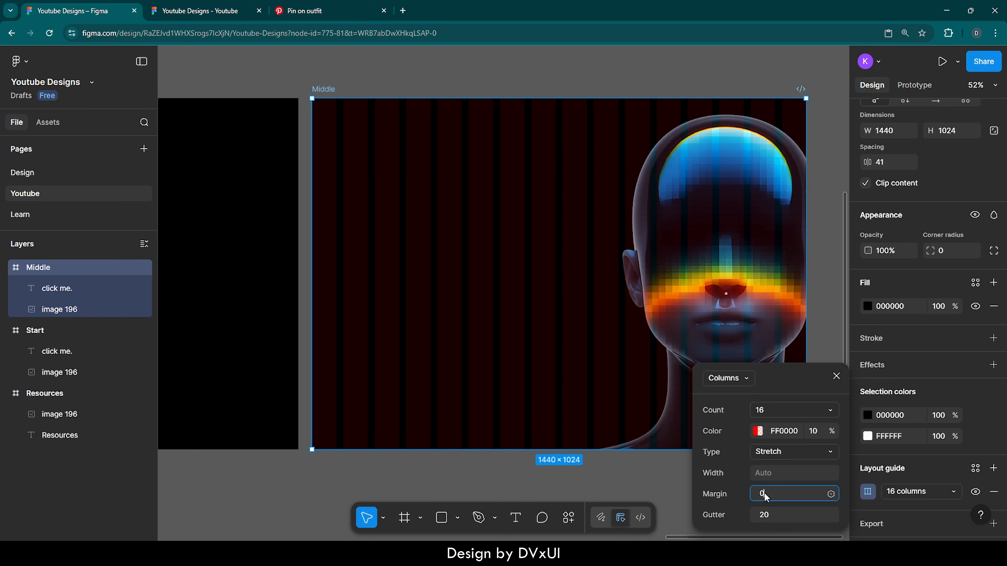
type("120")
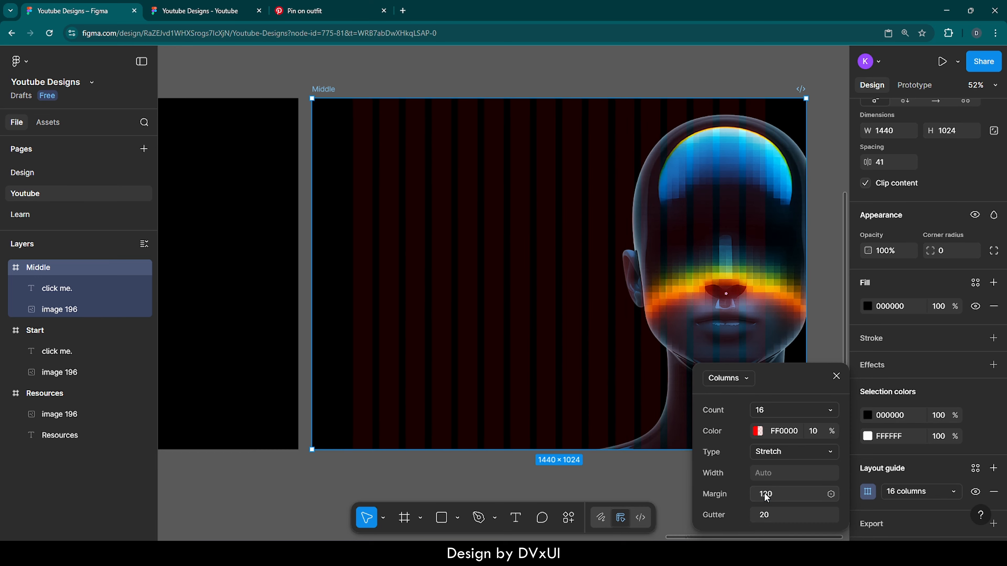
left_click(834, 322)
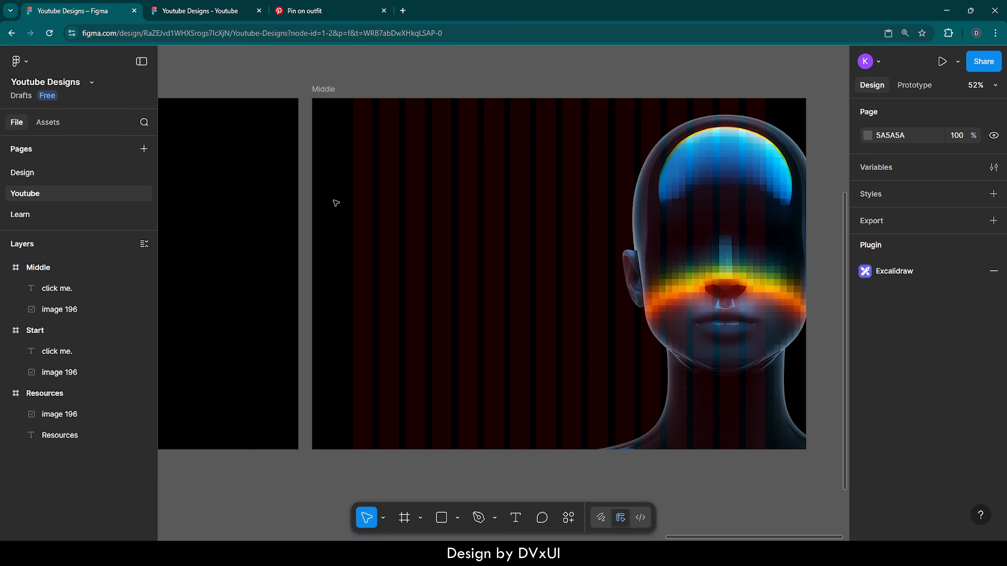
- Add the text "A*SAR" in the Middle frame's upper-left corner, at the start of the first guide column
key("t")
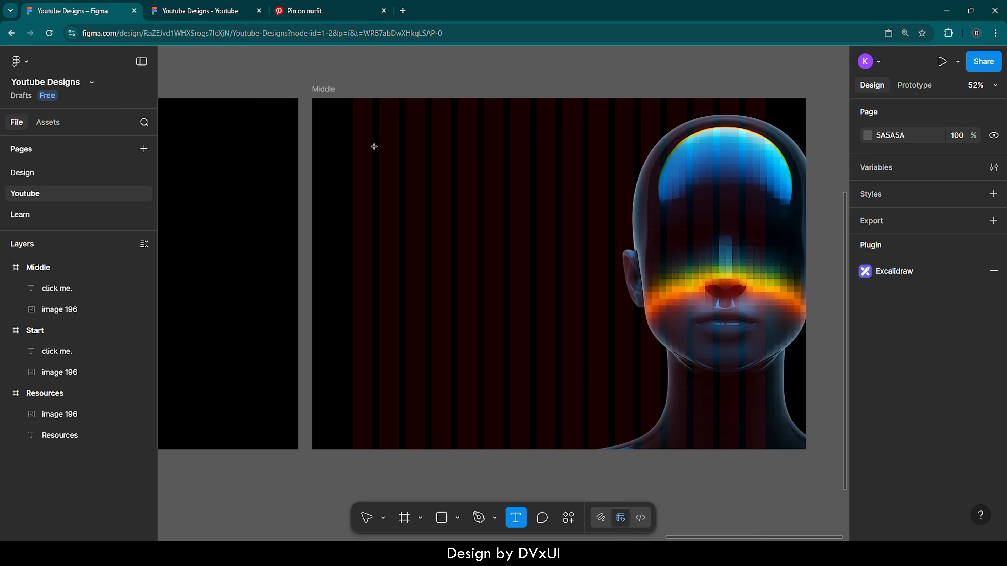
left_click(354, 115)
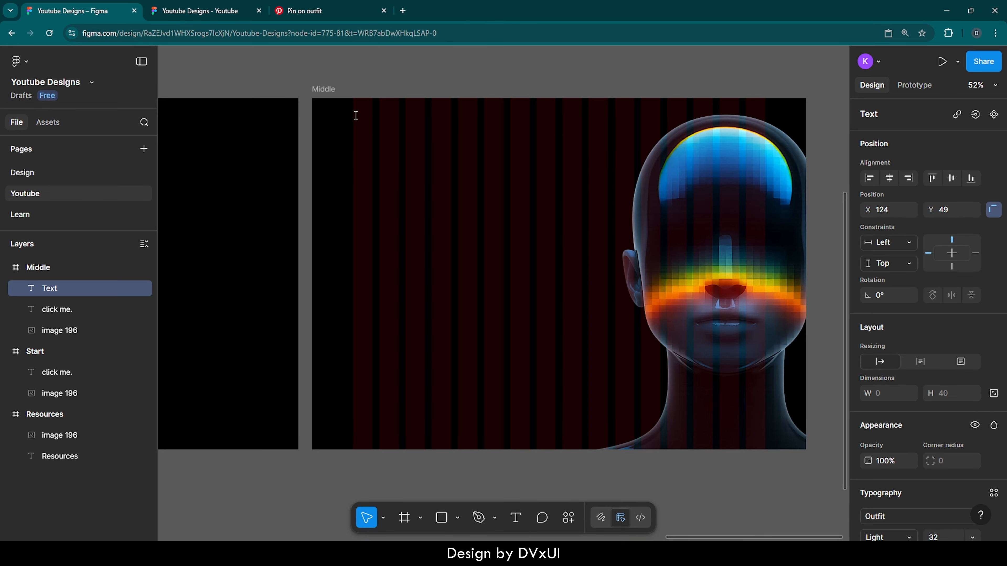
type("A*SAR")
key("Escape")
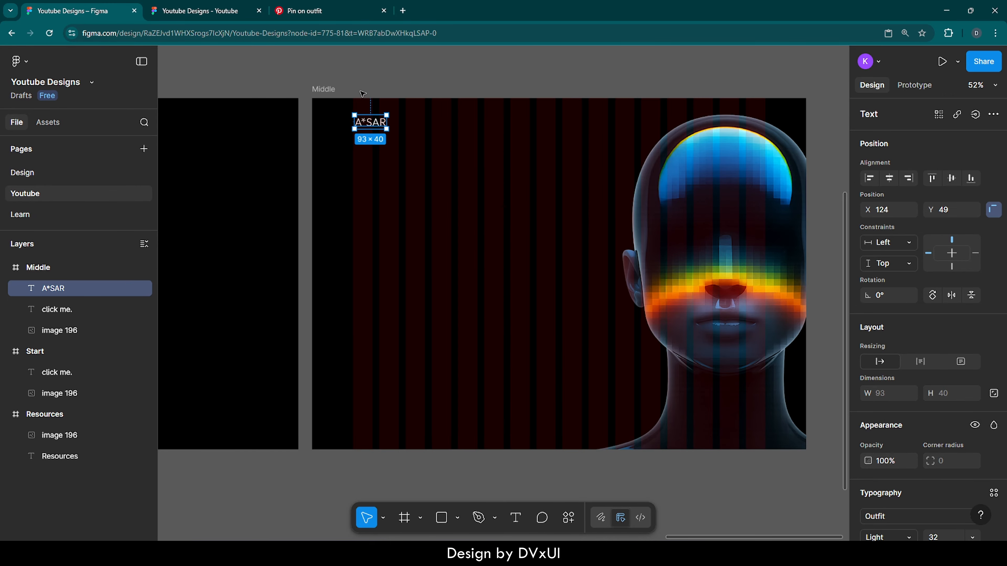
- Set the font weight of the "A*SAR" text to Medium
scroll(363, 93, "up", 5)
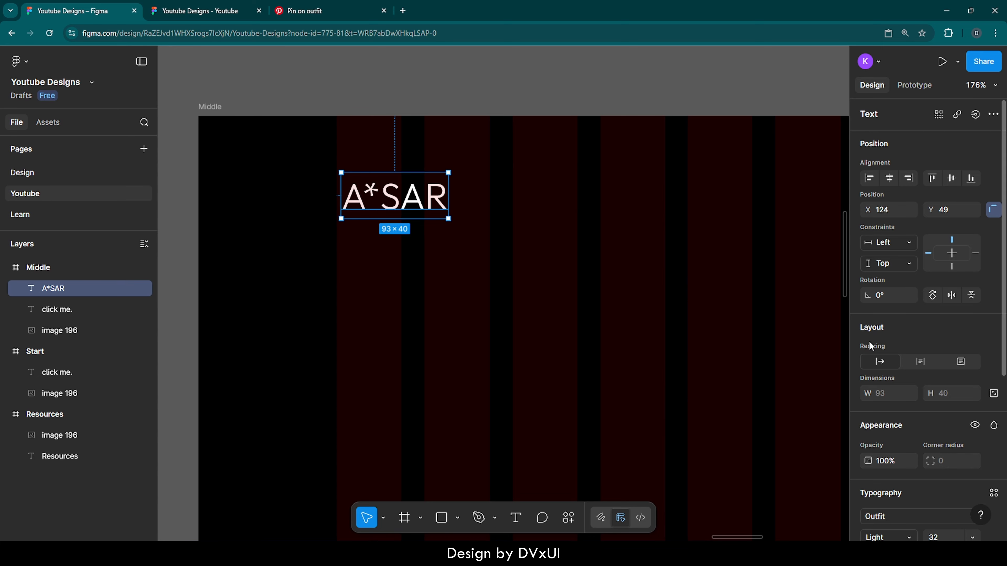
scroll(939, 433, "down", 5)
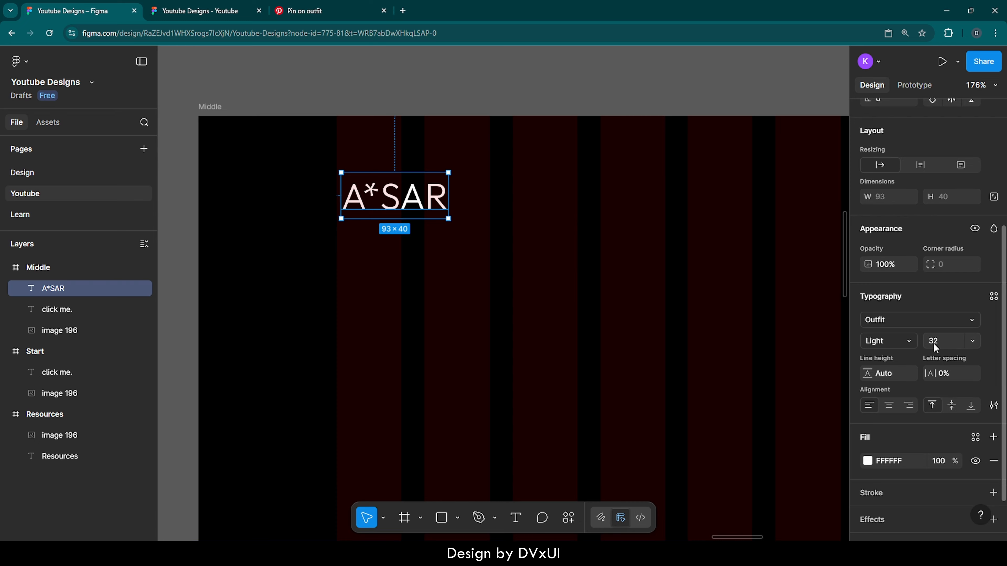
left_click(885, 342)
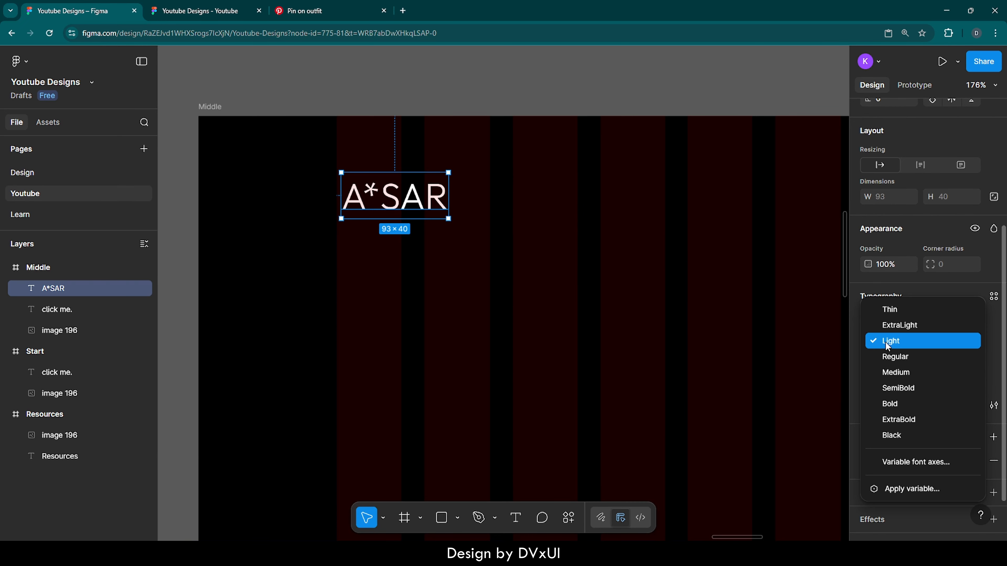
left_click(891, 371)
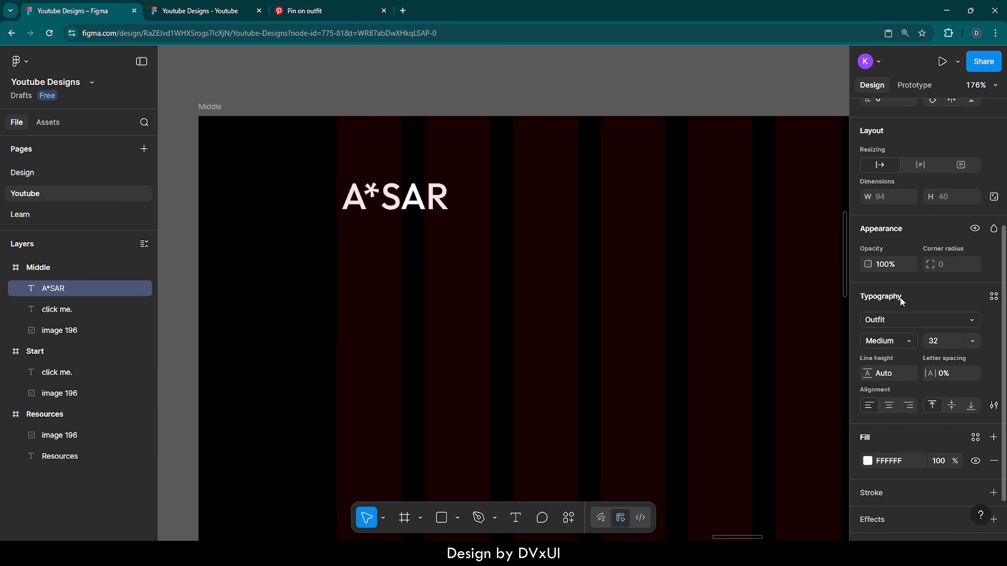
scroll(902, 302, "up", 2)
scroll(899, 301, "up", 2)
left_click(501, 157)
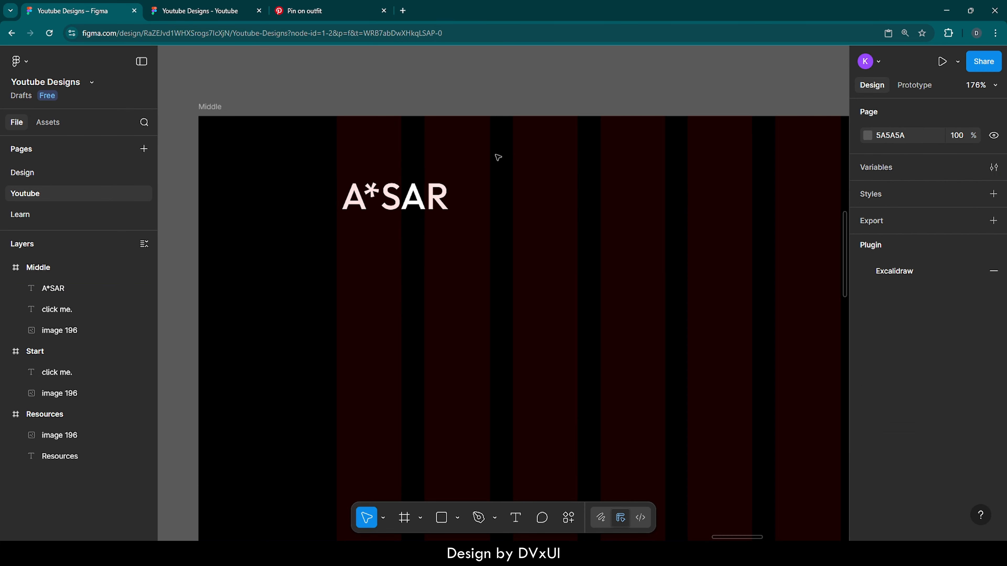
- Position the "A*SAR" text at X 120 and Y 32, flush with the first guide column
scroll(314, 181, "up", 5)
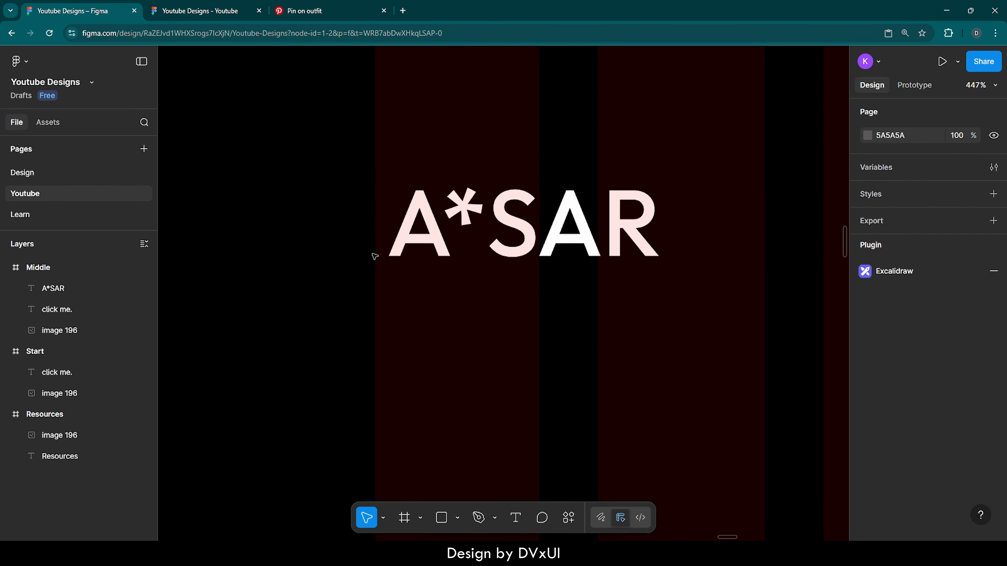
left_click(450, 252)
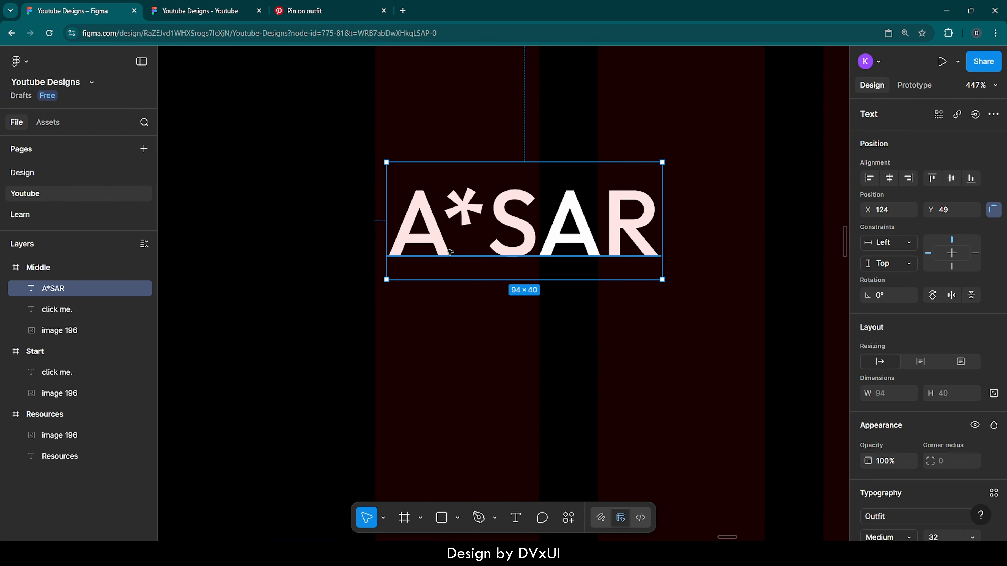
key("Left")
key("Left")
key("Left")
key("Left")
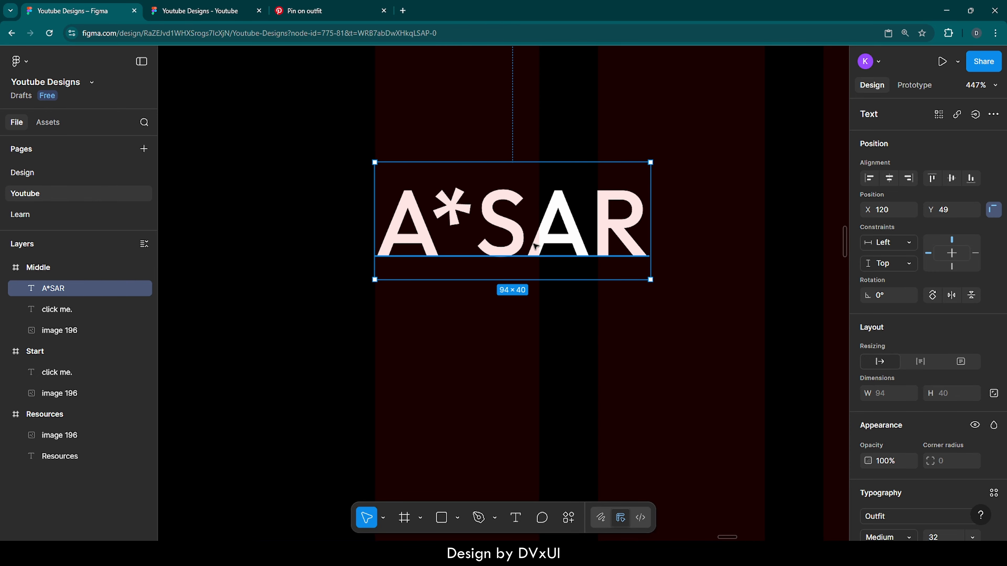
scroll(700, 232, "up", 5)
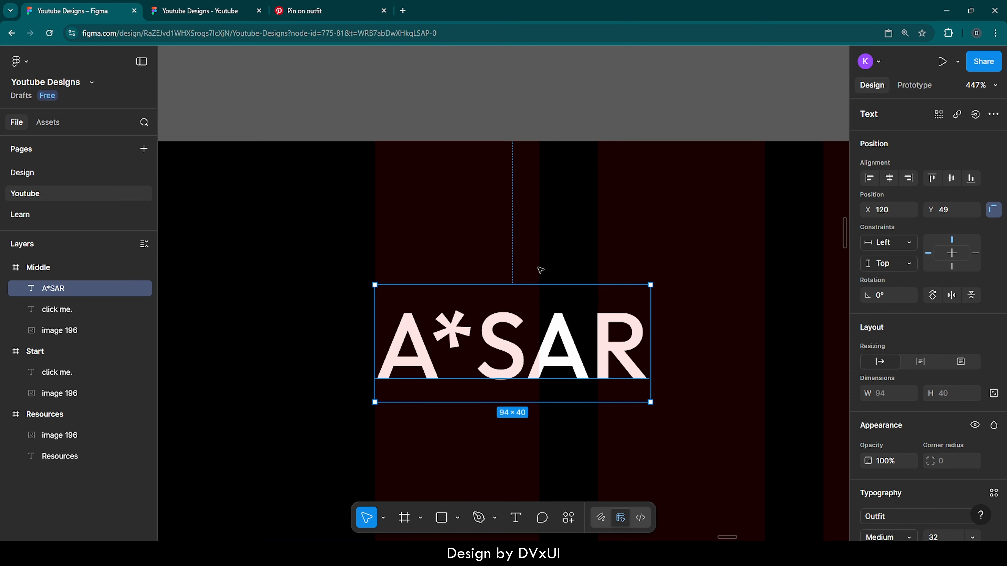
left_click(953, 210)
type("32")
key("Return")
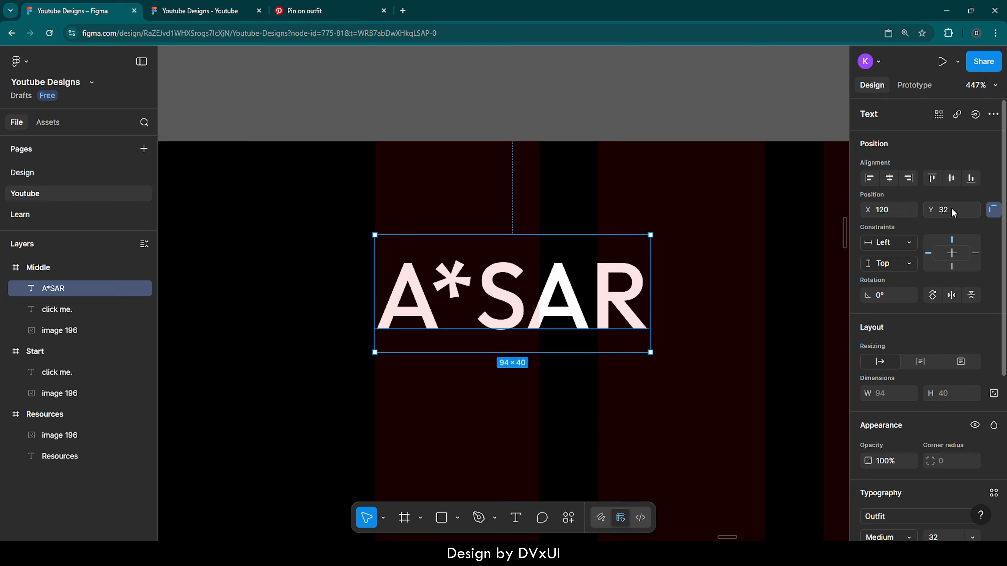
left_click(717, 190)
- Add the text "home" below the "A*SAR" text in the Middle frame, at about X 124 and Y 184
scroll(512, 201, "down", 3)
scroll(512, 200, "down", 5)
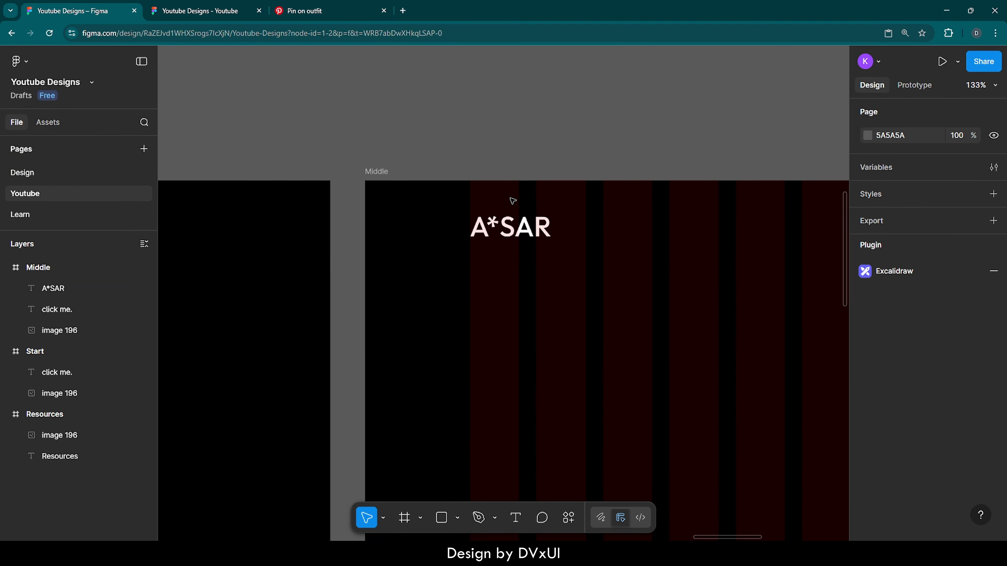
scroll(512, 200, "down", 5)
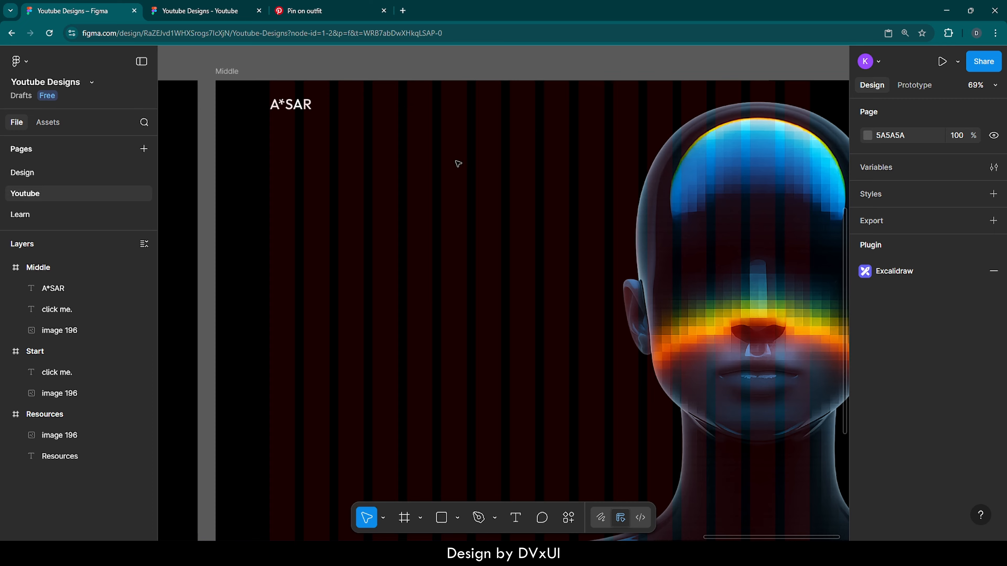
key("t")
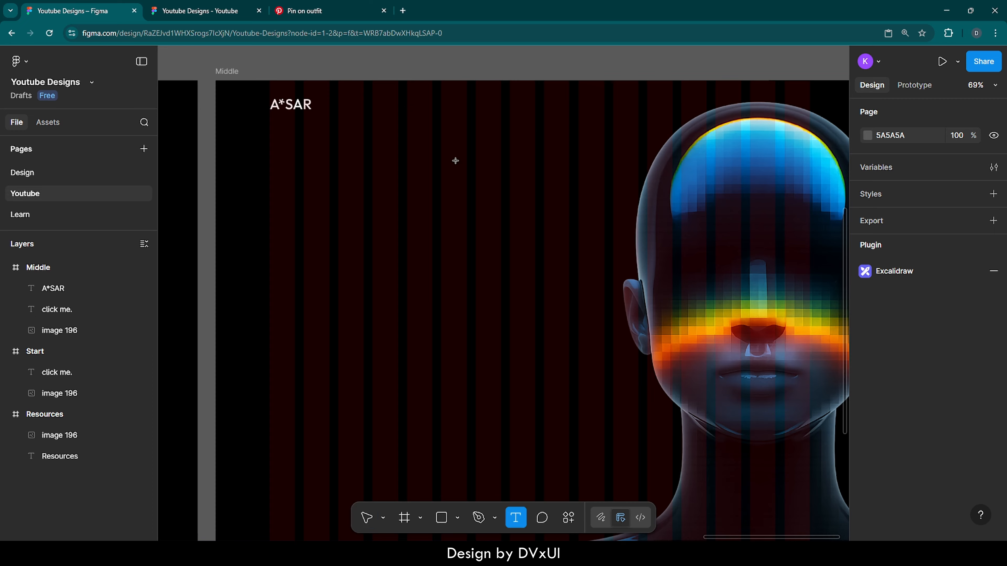
left_click(272, 164)
scroll(273, 164, "up", 3)
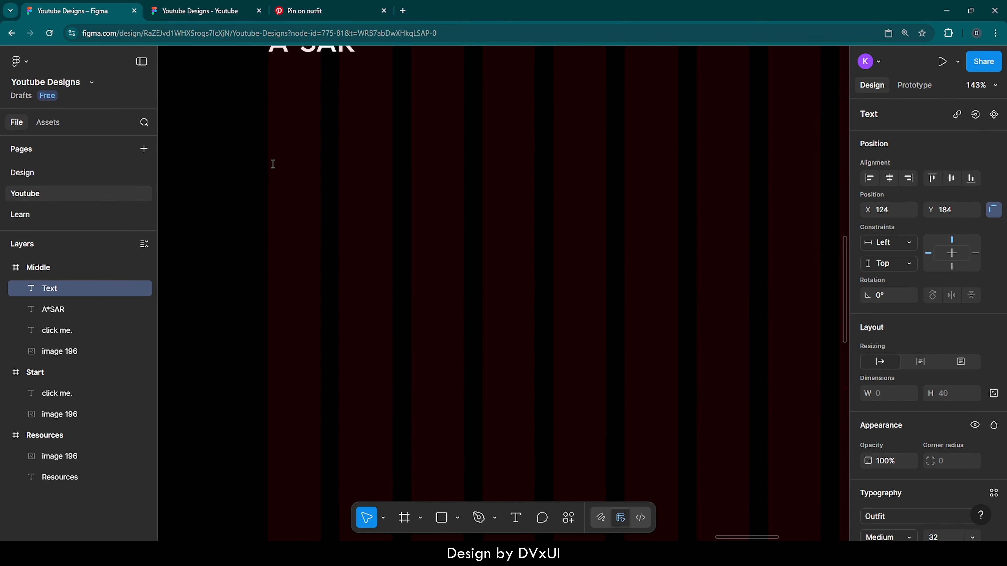
type("home")
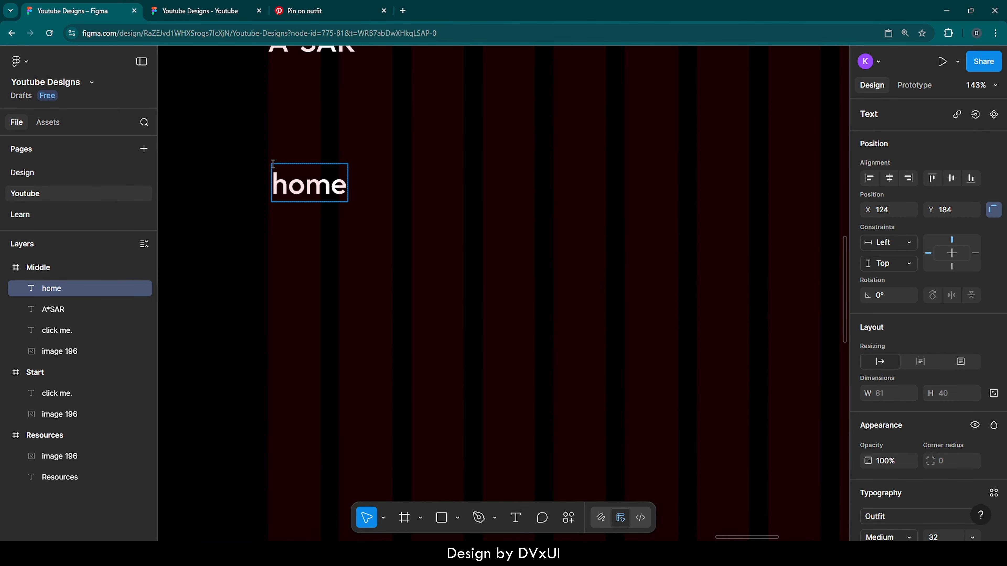
key("Escape")
- Place a copy of the "home" text to its right at about X 243 and change its wording to "ABOUT"
left_click_drag(320, 186, 430, 181)
key("Return")
key("BackSpace")
type("A")
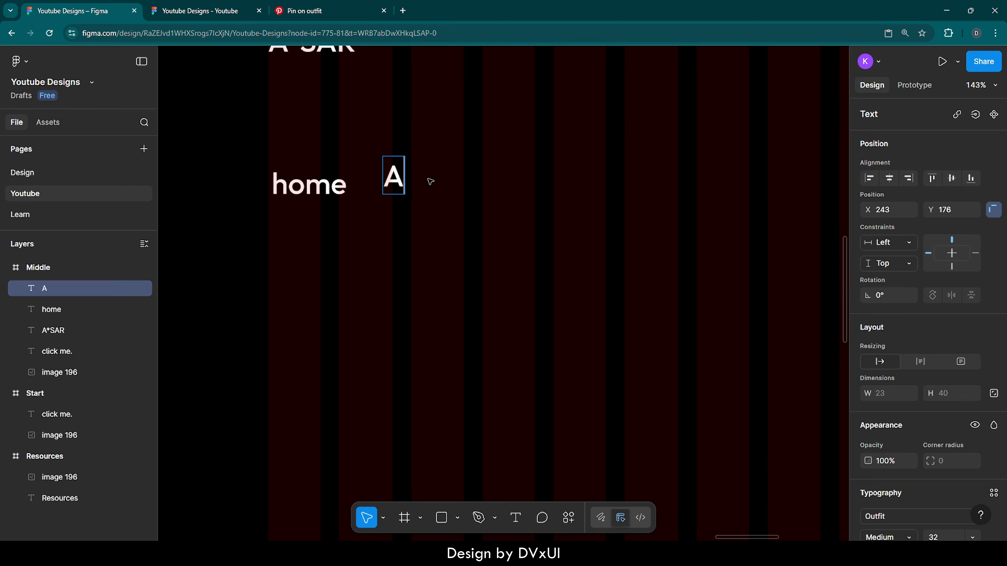
type("BOUT")
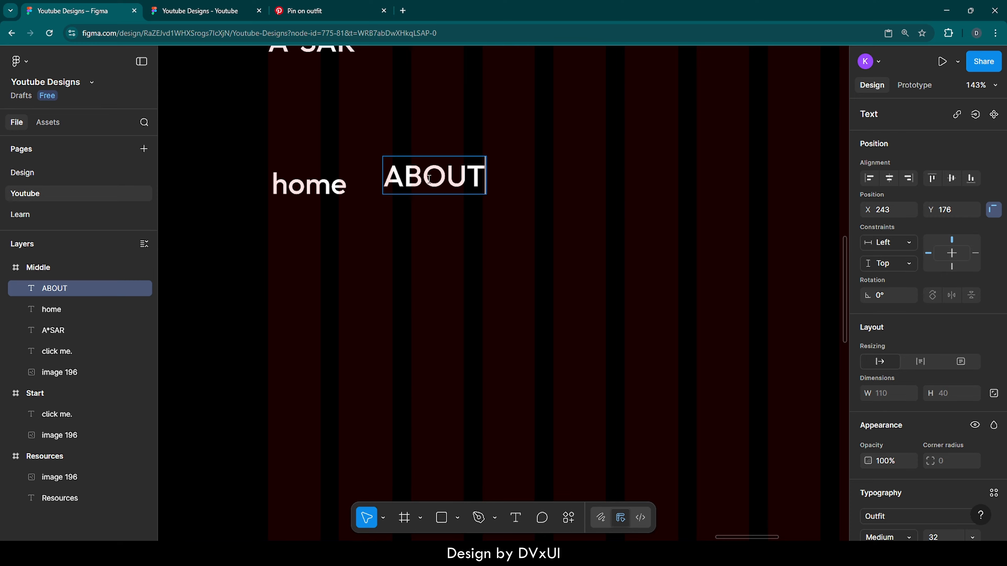
key("Escape")
- Duplicate the "ABOUT" text, move the copy right to about X 405 and change its wording to "CONTACT"
key("ctrl+d")
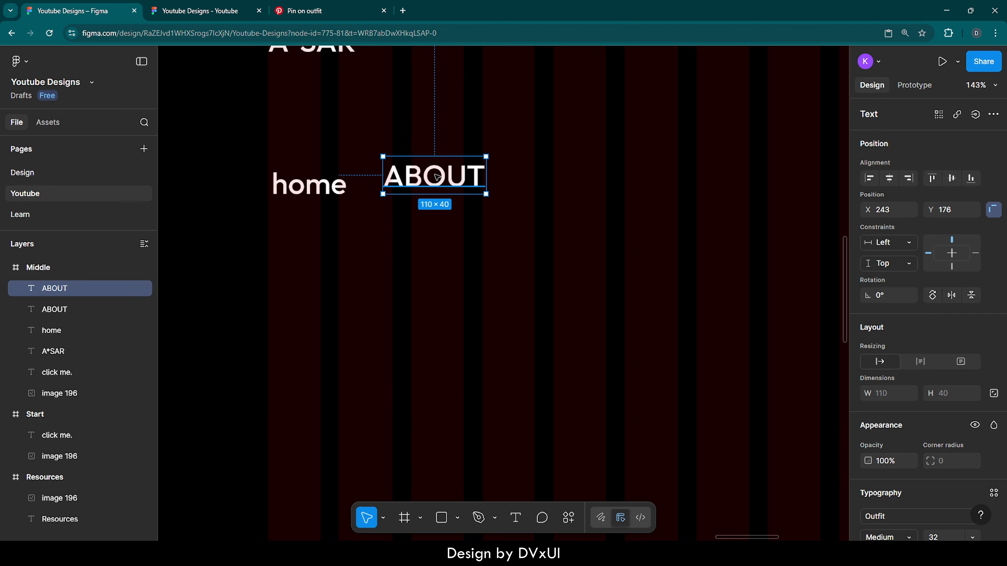
left_click_drag(438, 177, 586, 171)
key("Return")
key("BackSpace")
type("C")
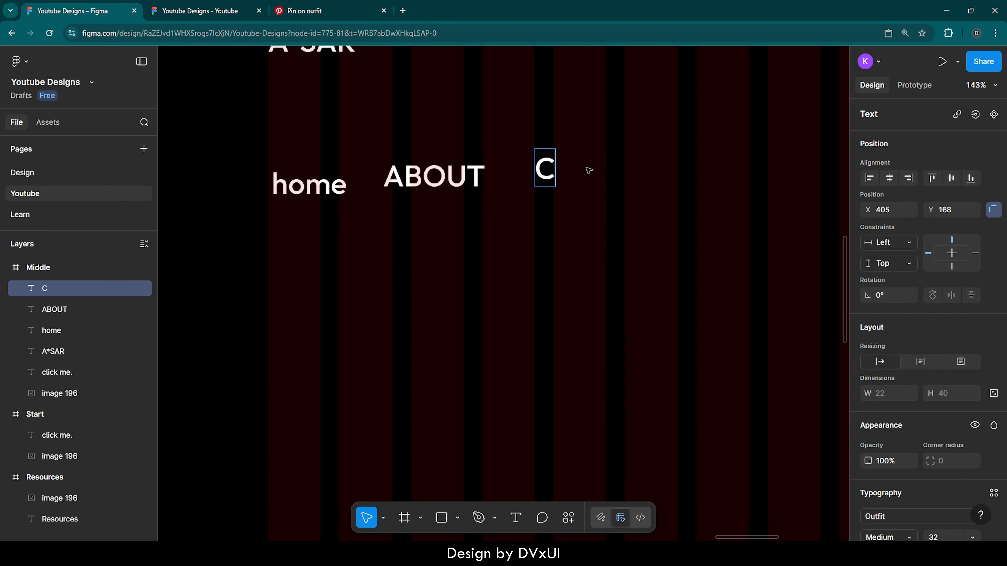
type("ONTACT")
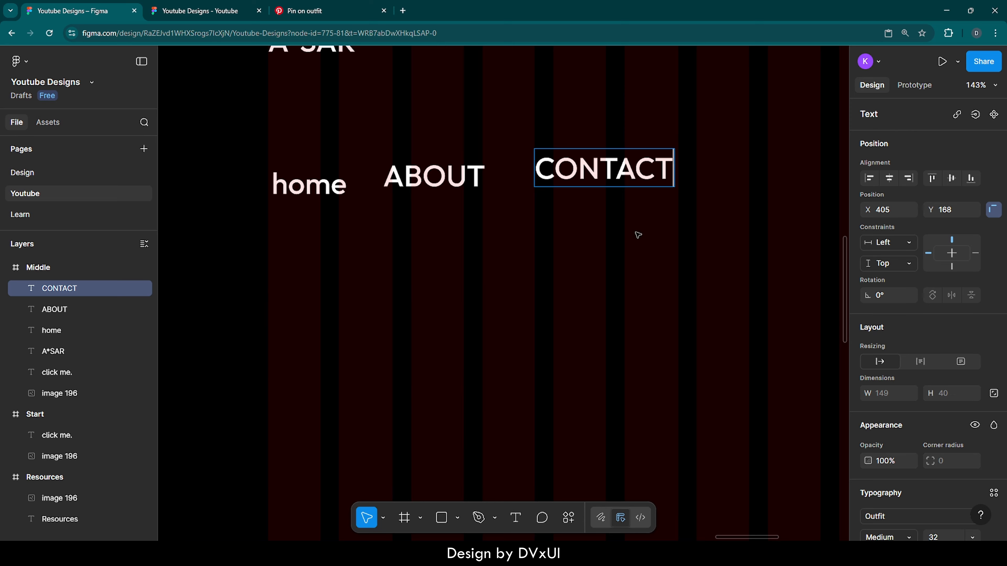
key("Escape")
- Duplicate the "CONTACT" text, change the copy to "*NEW" and place it right of "CONTACT" at about X 614, Y 172
key("ctrl+d")
left_click_drag(628, 169, 718, 229)
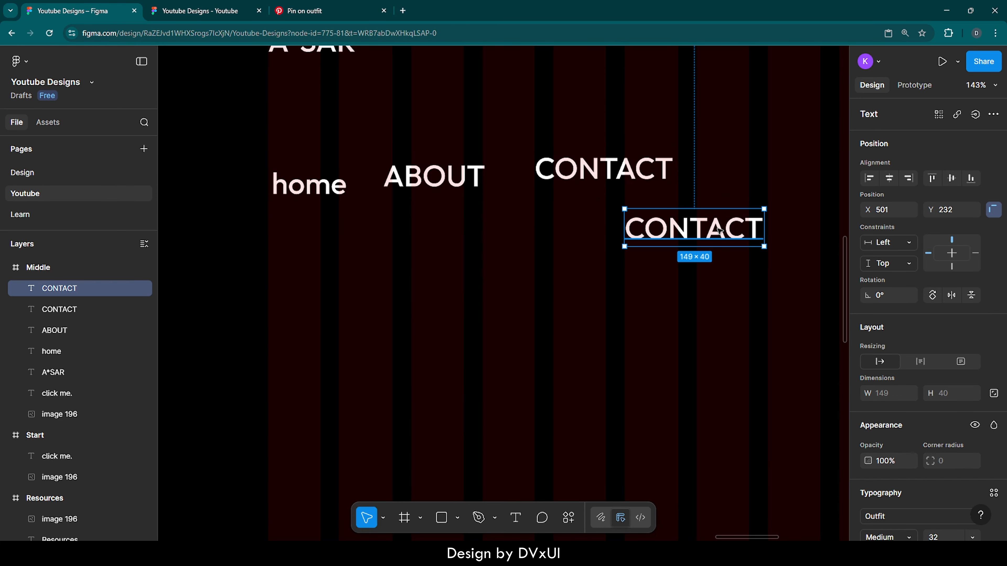
key("Return")
key("BackSpace")
type("*")
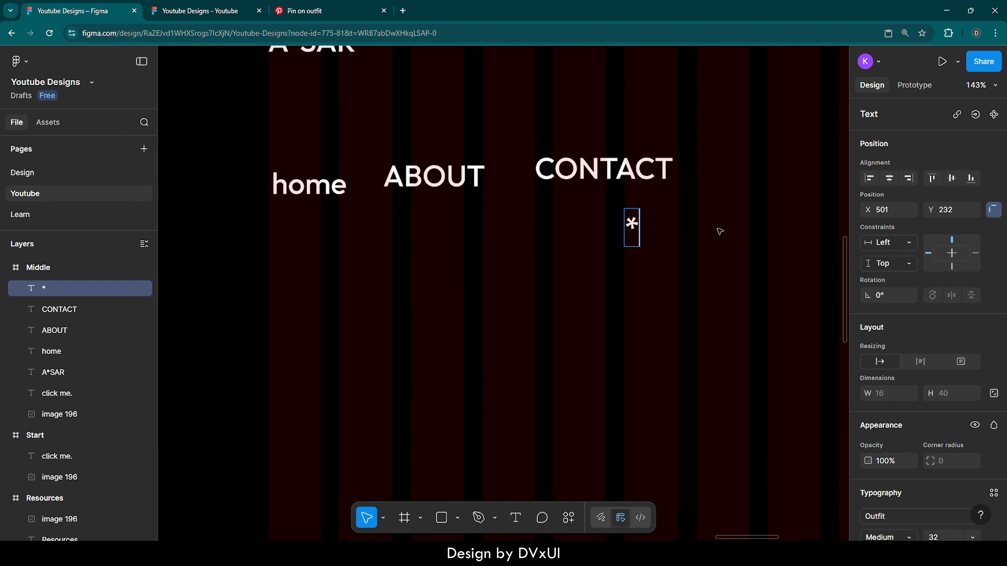
type("NEW")
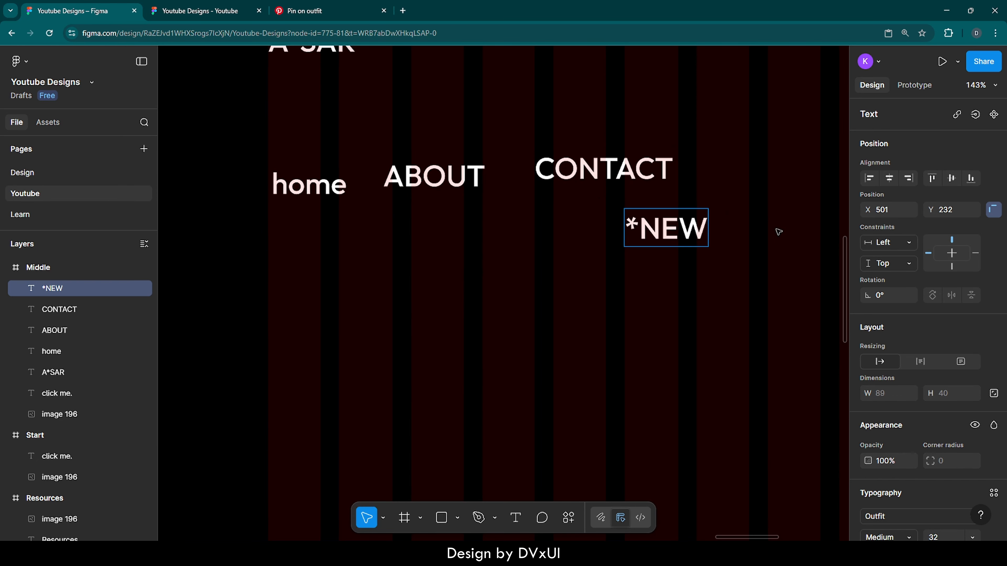
key("Escape")
left_click_drag(675, 233, 780, 178)
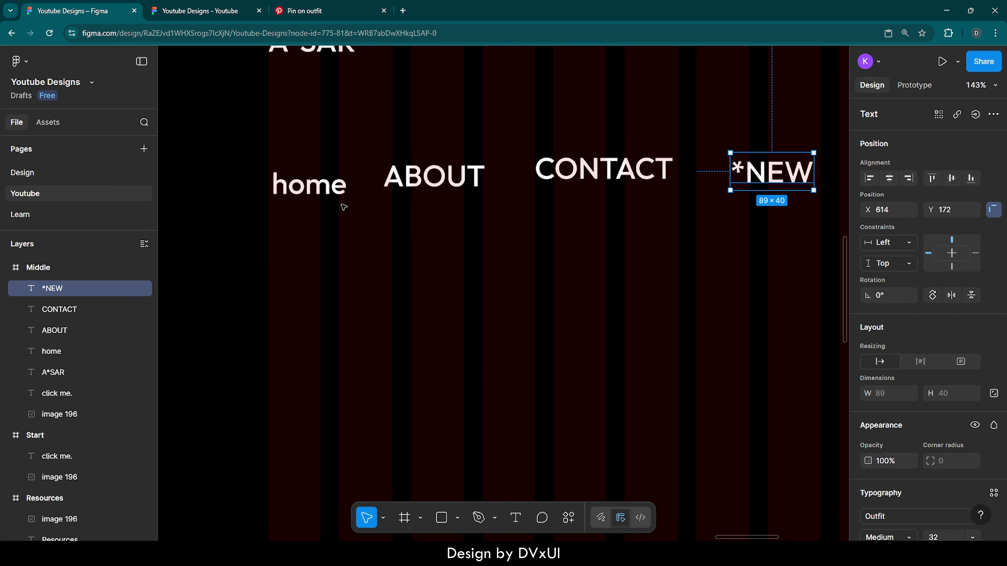
- Set the font size of the "home", "ABOUT", "CONTACT" and "*NEW" labels to 18
left_click(295, 186)
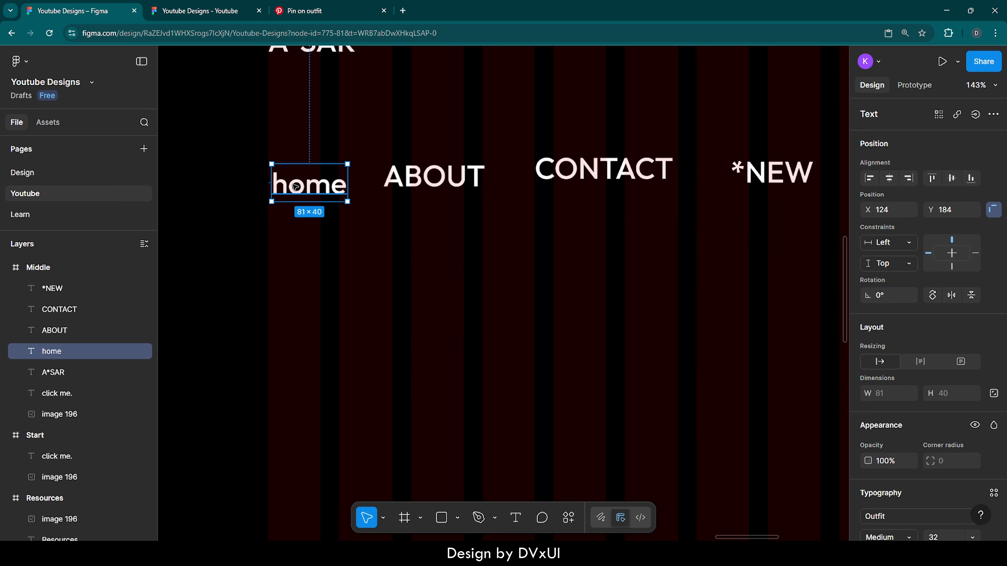
left_click(438, 176)
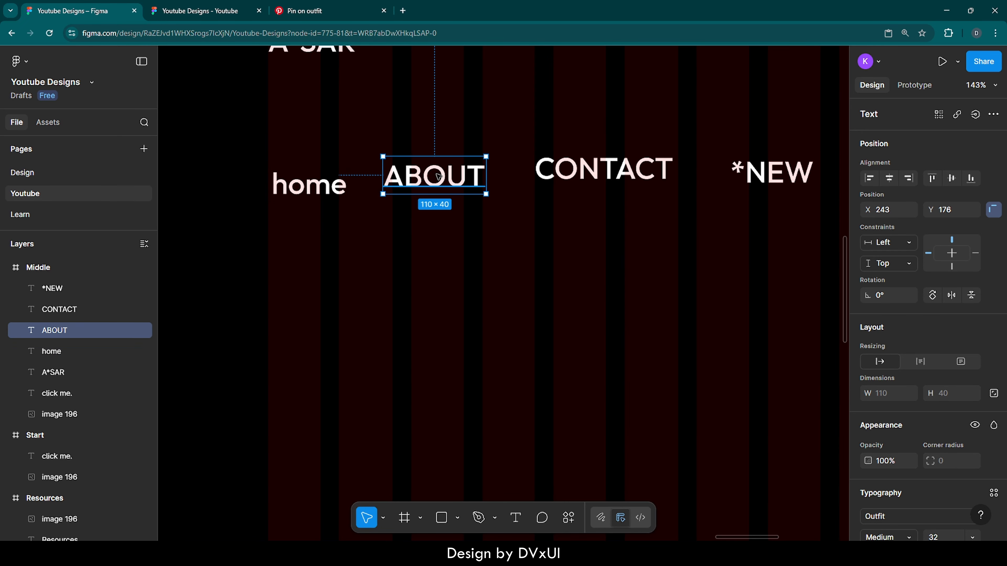
left_click(359, 217)
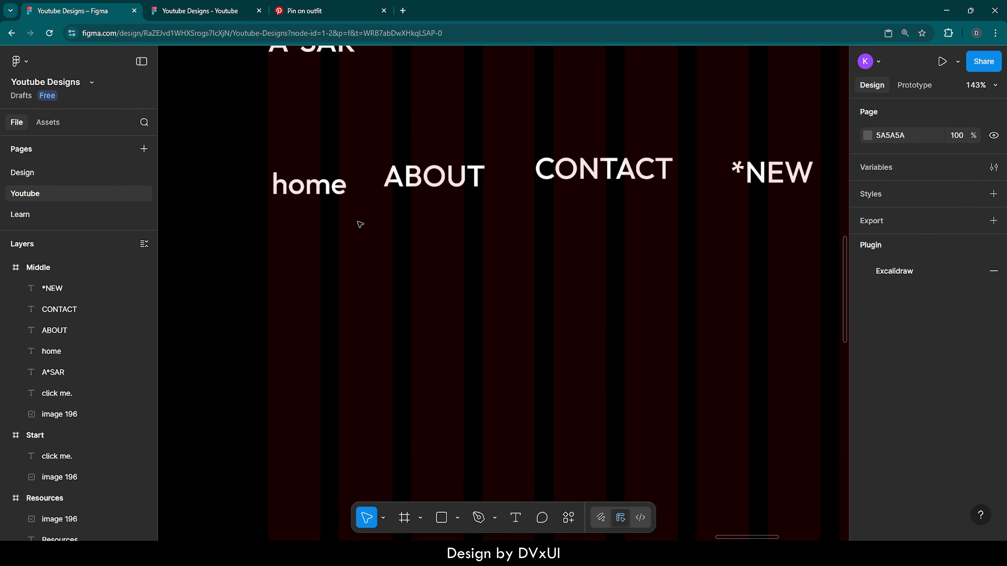
left_click_drag(264, 134, 745, 174)
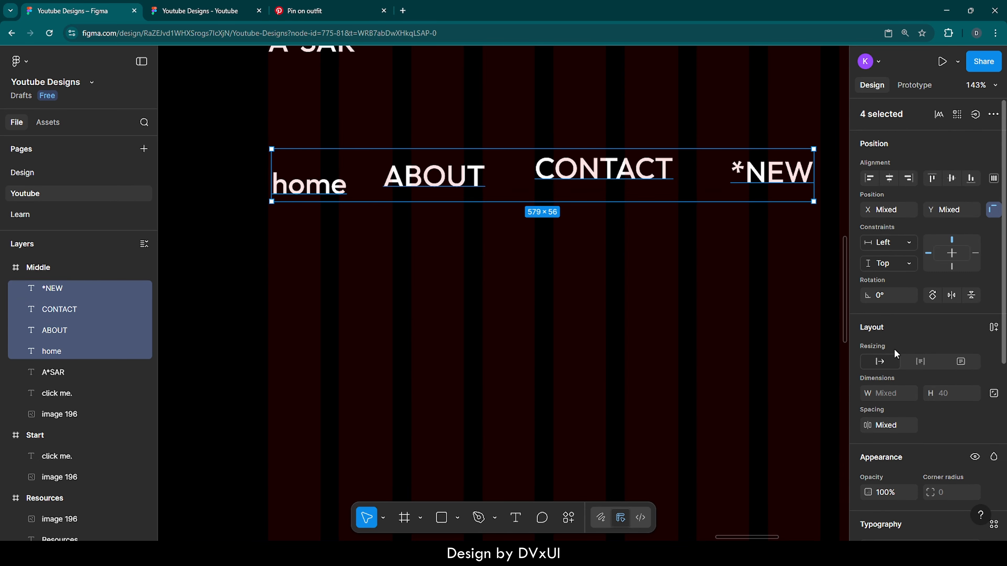
scroll(914, 392, "down", 5)
left_click(938, 289)
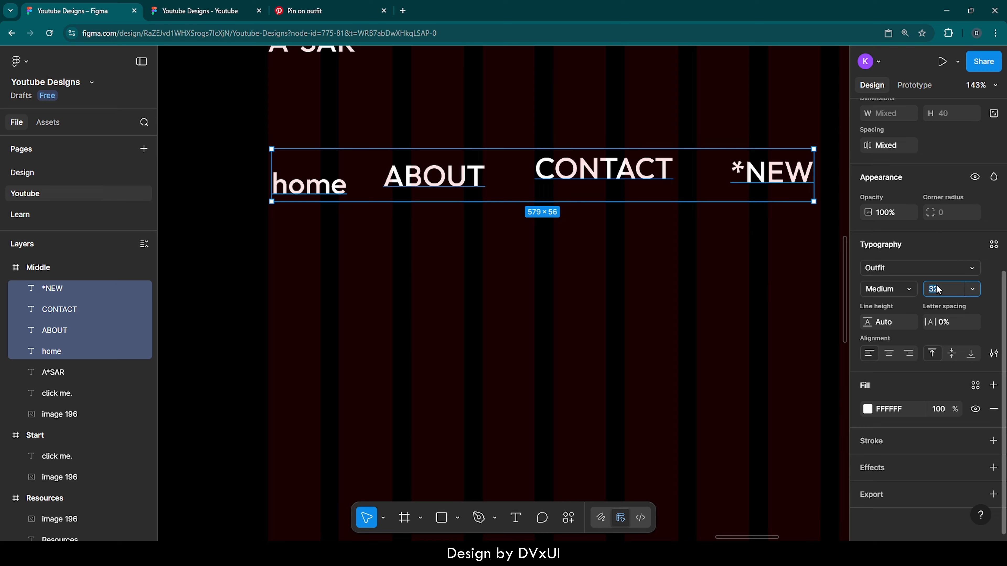
type("18")
key("Return")
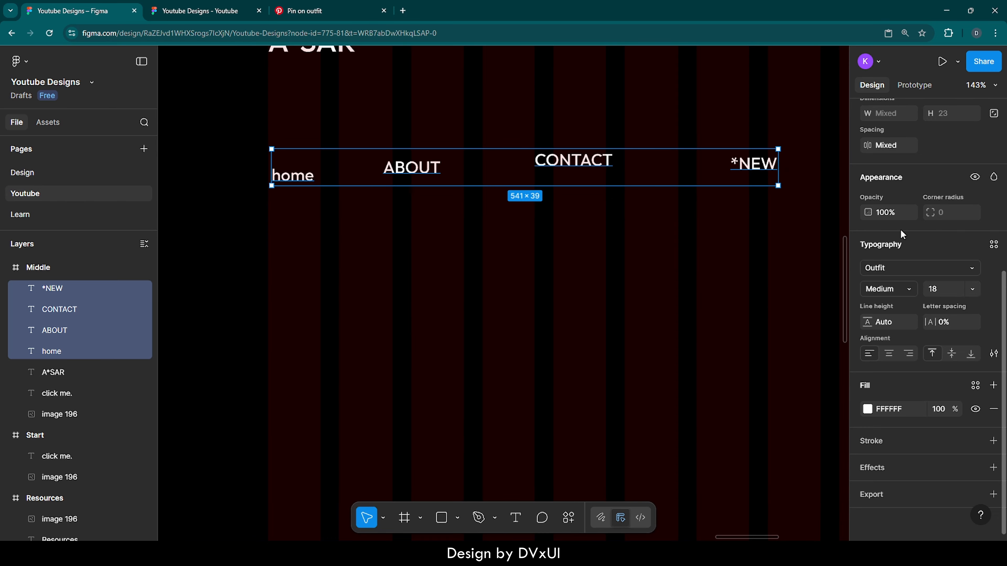
- Apply a horizontal auto layout to the four navigation labels and set their gap to 65
scroll(901, 246, "up", 4)
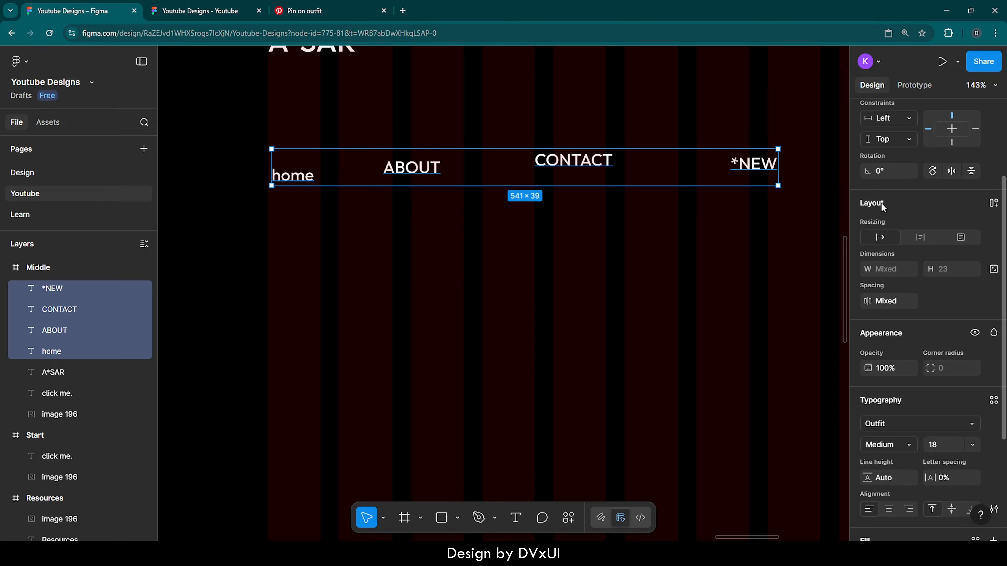
left_click(994, 204)
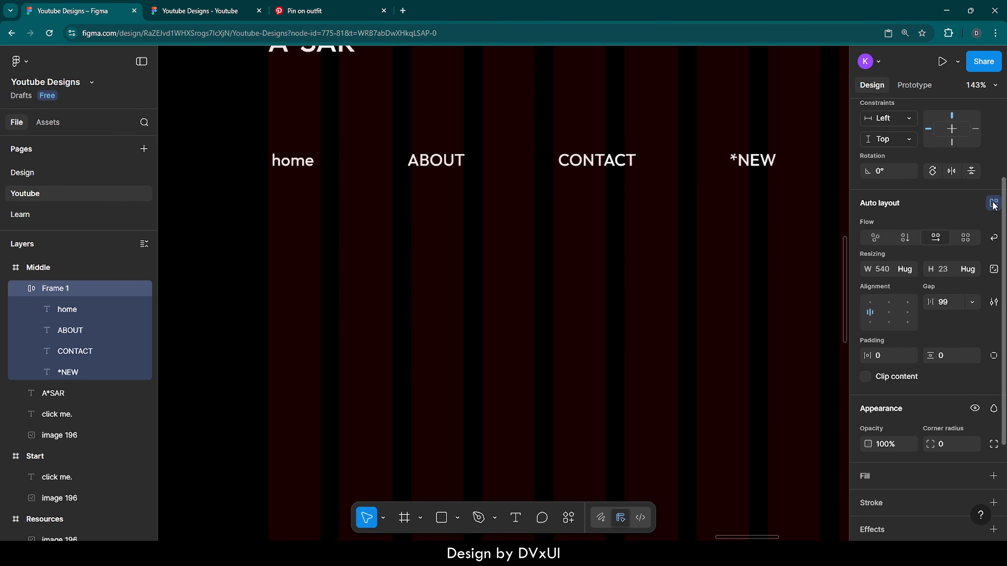
left_click(953, 305)
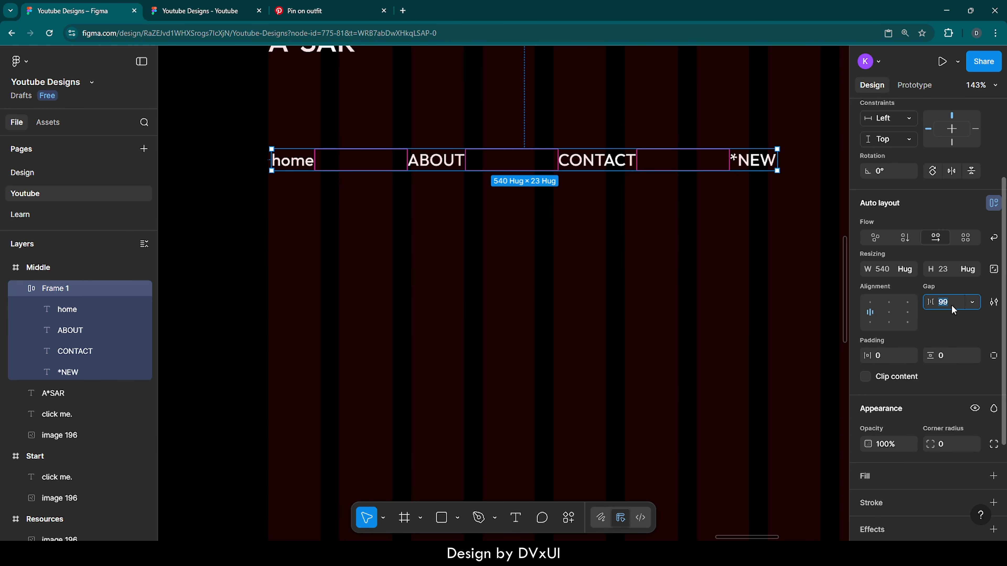
type("65")
key("Return")
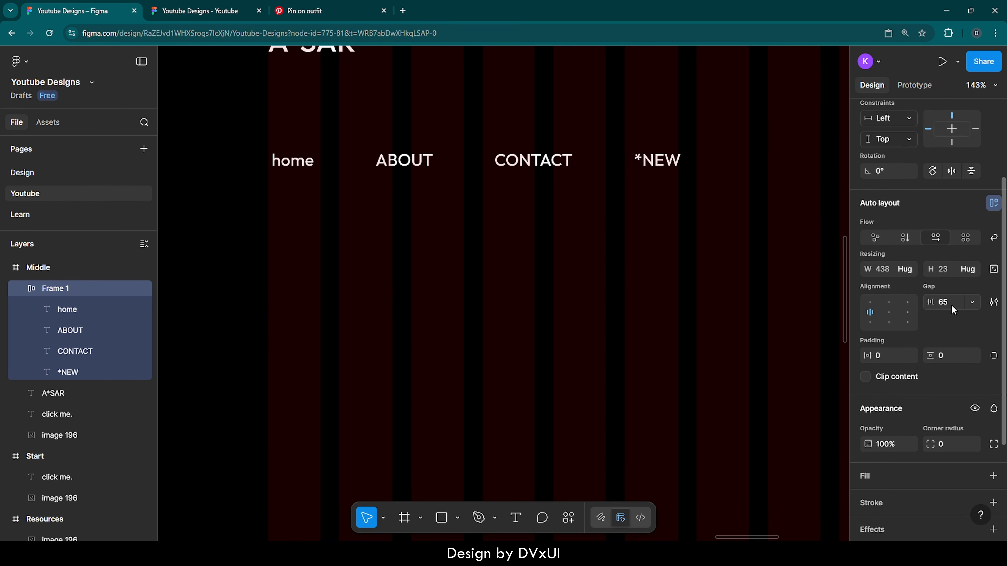
- Set the navigation row's auto layout alignment to centre
left_click(631, 223)
left_click(569, 165)
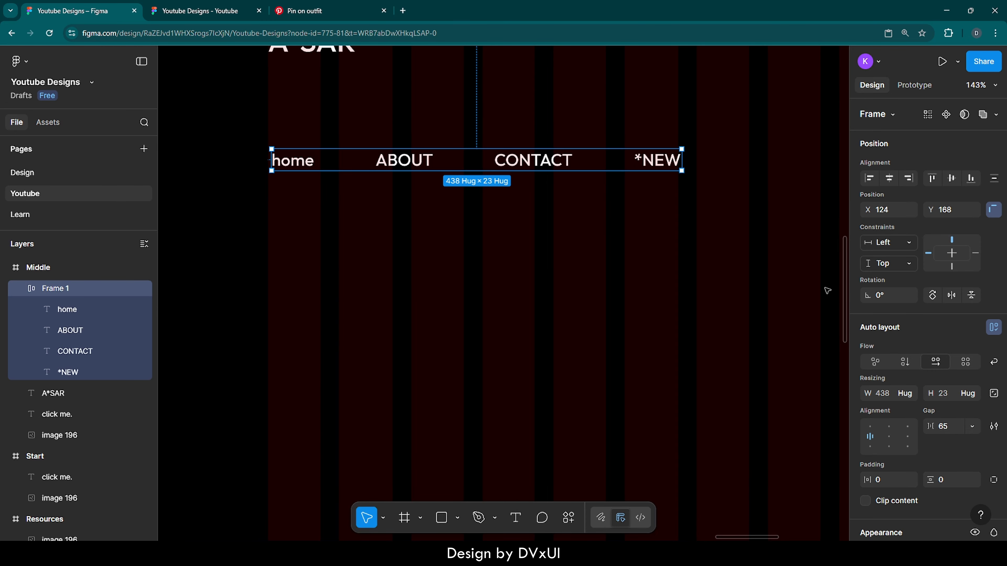
scroll(903, 398, "down", 3)
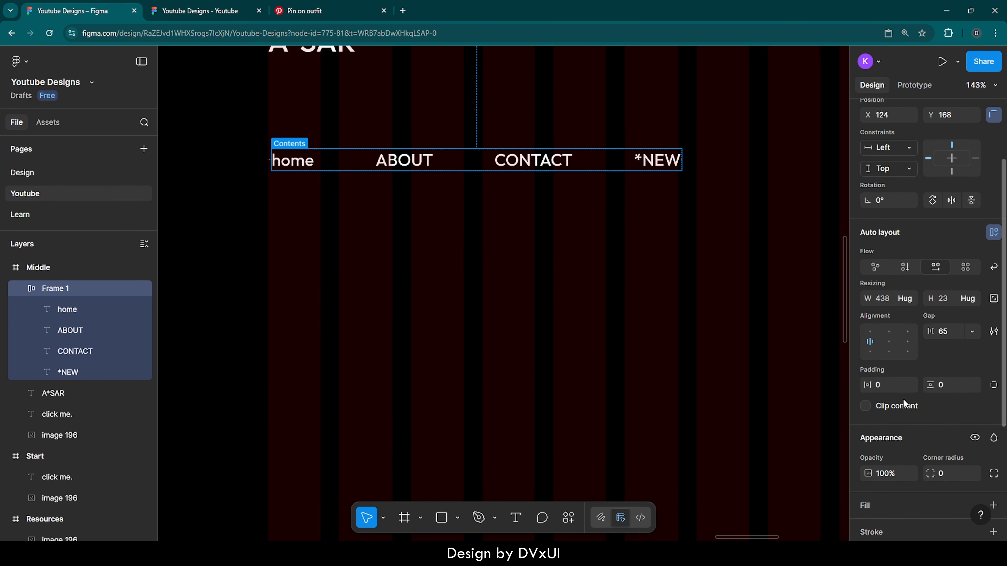
left_click(891, 343)
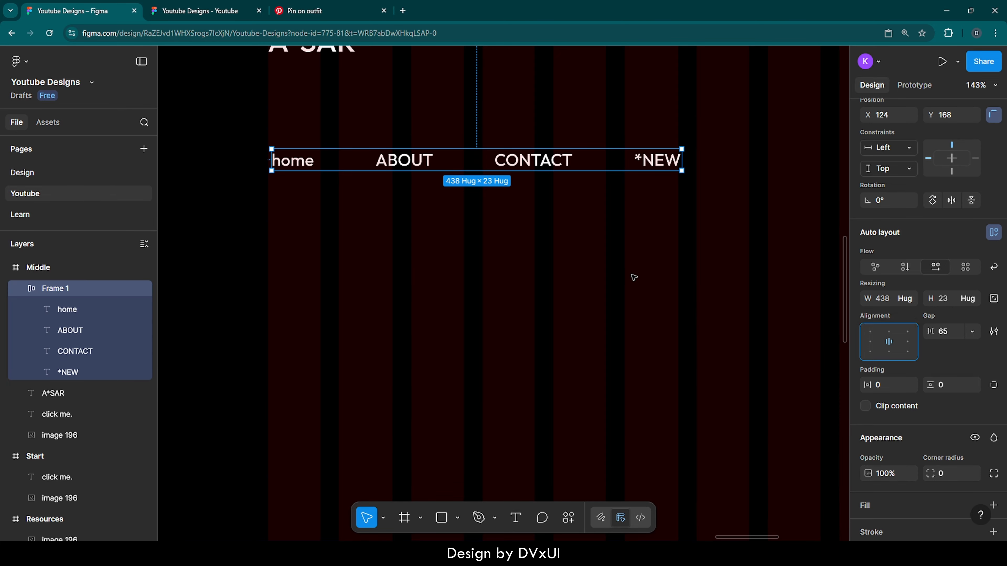
left_click(633, 277)
- Draw a line about 438 px long between the "A*SAR" text and the navigation row
scroll(633, 277, "up", 3)
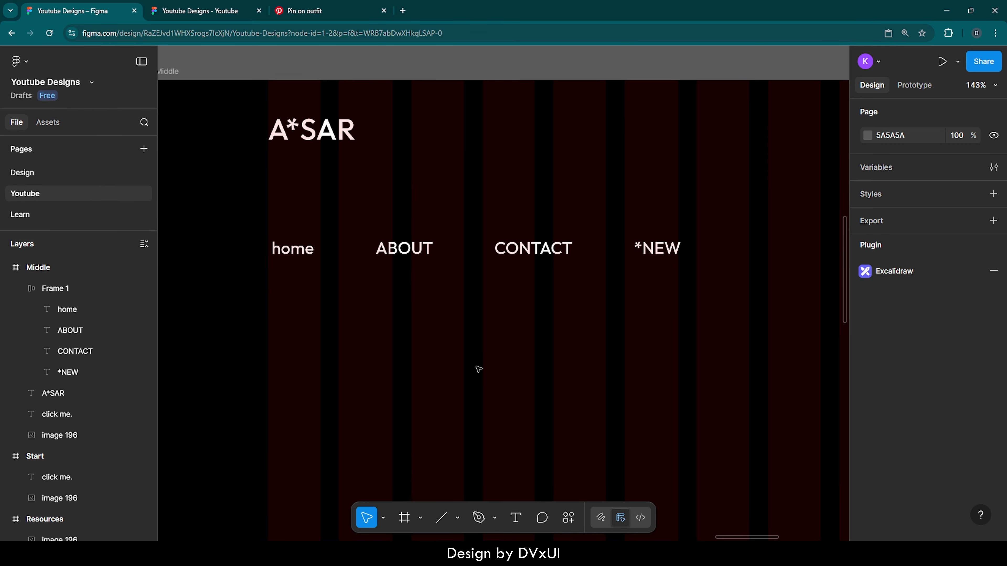
key("l")
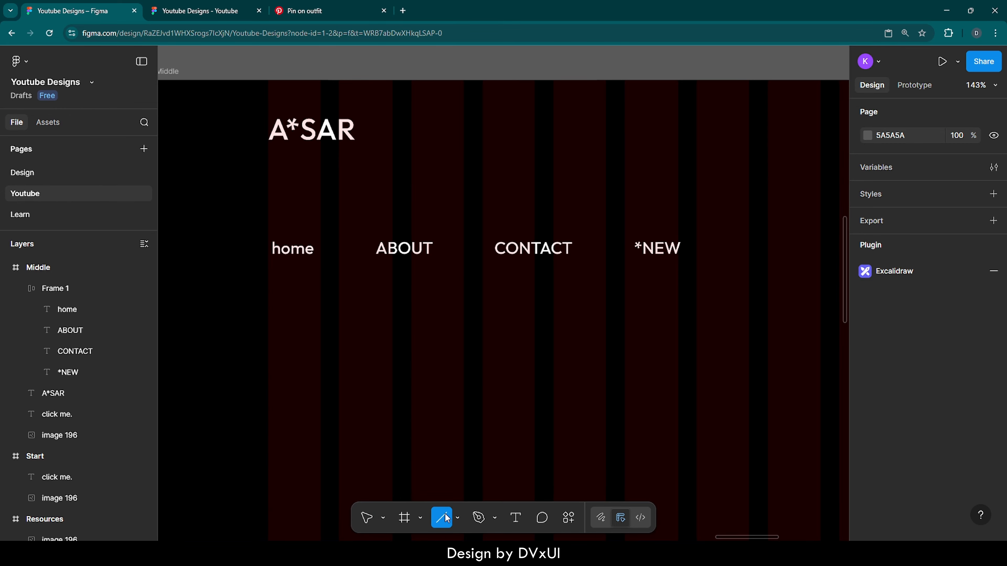
left_click_drag(267, 219, 677, 217)
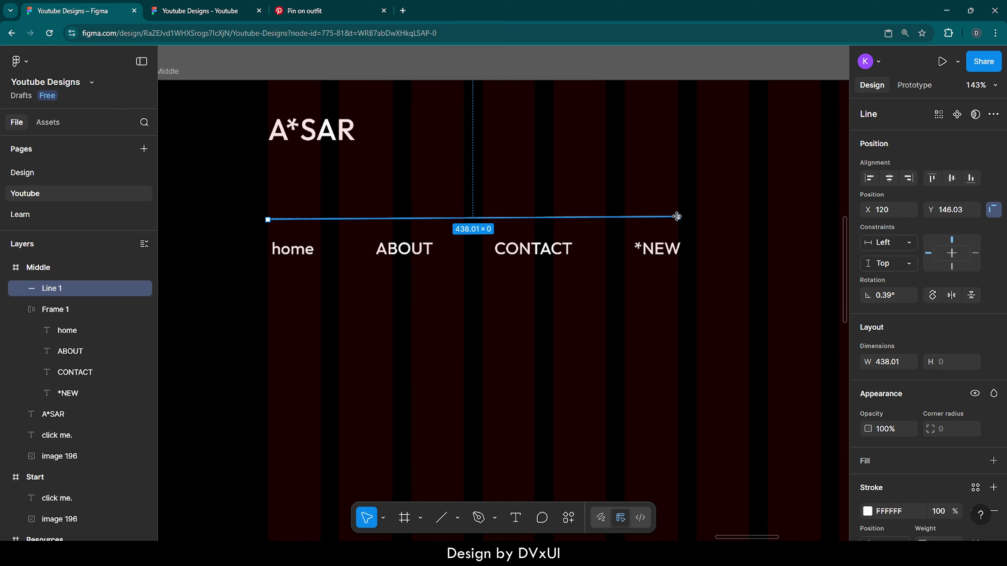
- Straighten the line to a rotation of 0° and set its width to 484
left_click(894, 294)
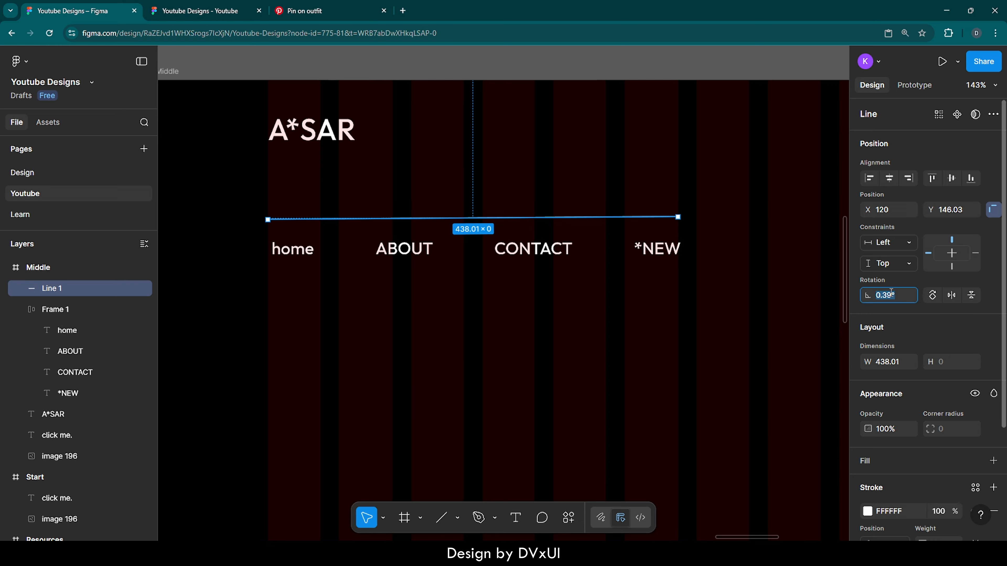
type("0")
key("Return")
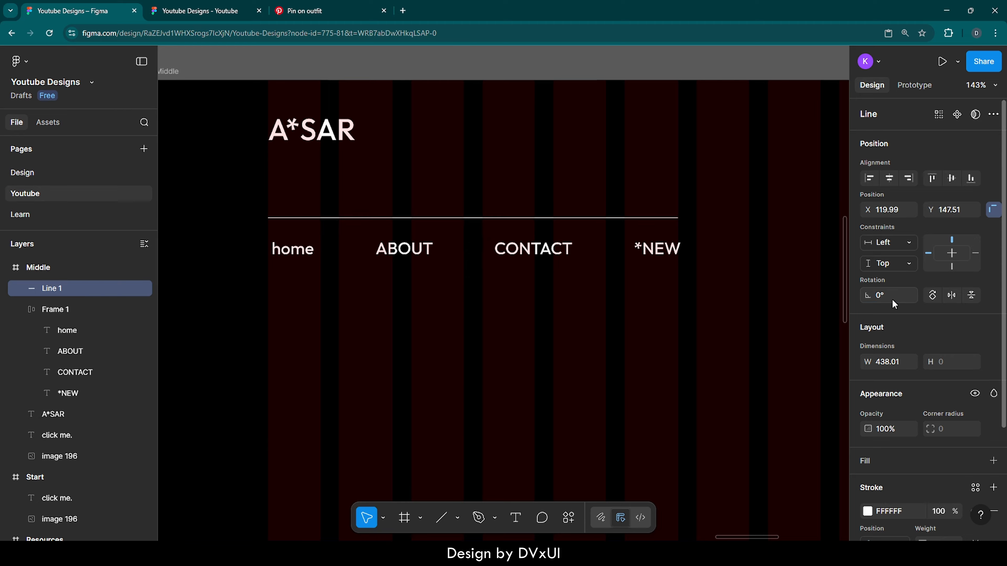
left_click(893, 364)
type("484")
key("Return")
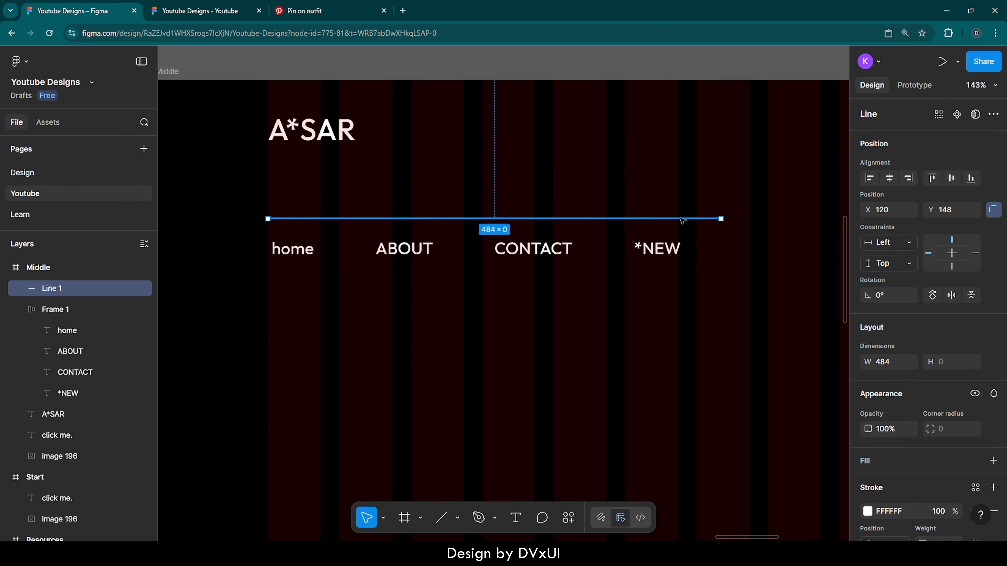
- Duplicate the line and move the copy below the navigation row, about 64 px under the original
key("ctrl+d")
key("shift+Down")
key("shift+Down")
key("shift+Down")
key("shift+Down")
key("shift+Down")
key("shift+Down")
key("shift+Down")
key("shift+Down")
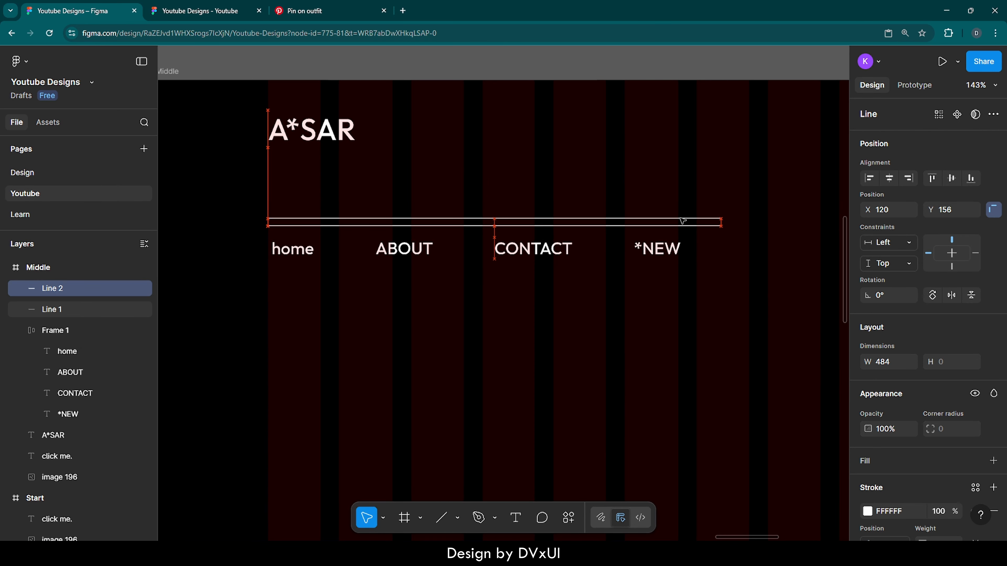
- Set the spacing between the two lines and the navigation row to 12 and align them on their horizontal centres
left_click_drag(592, 191, 524, 301)
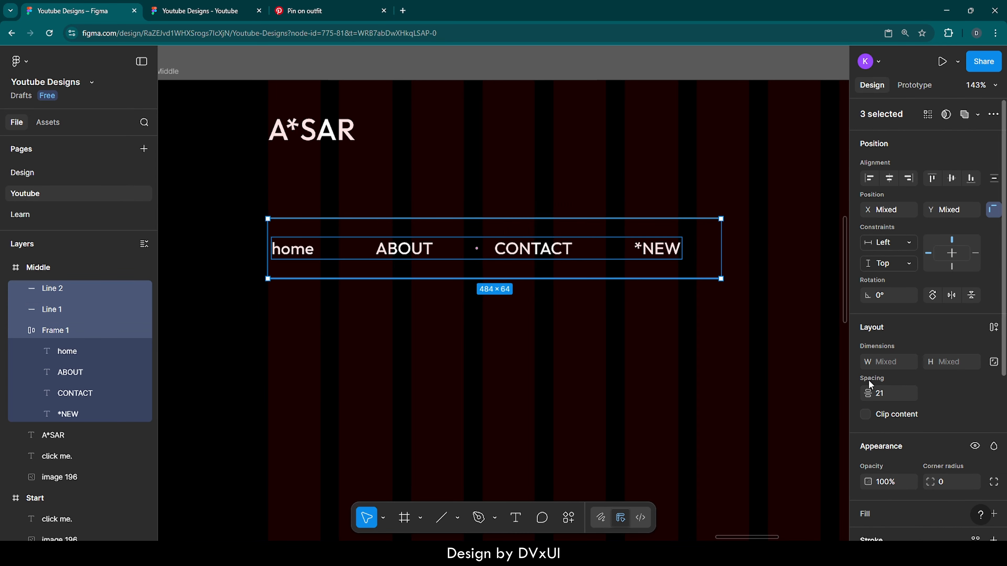
left_click(898, 399)
type("12")
key("Return")
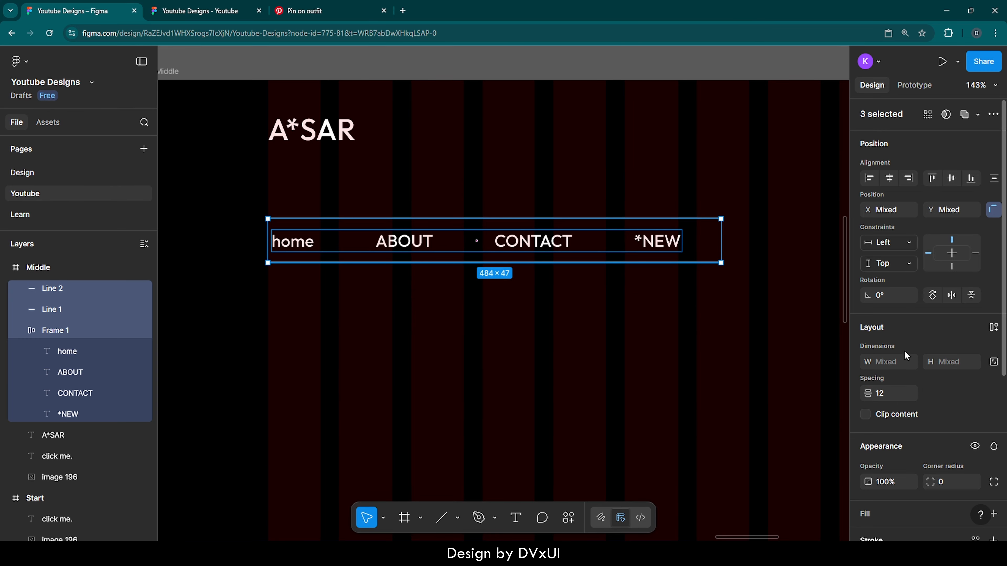
left_click(889, 178)
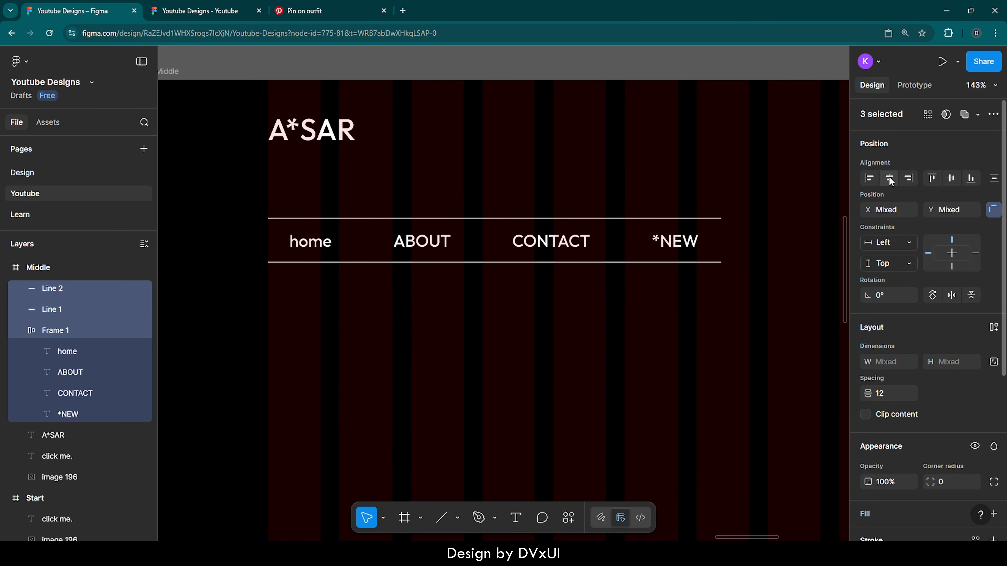
left_click(550, 297)
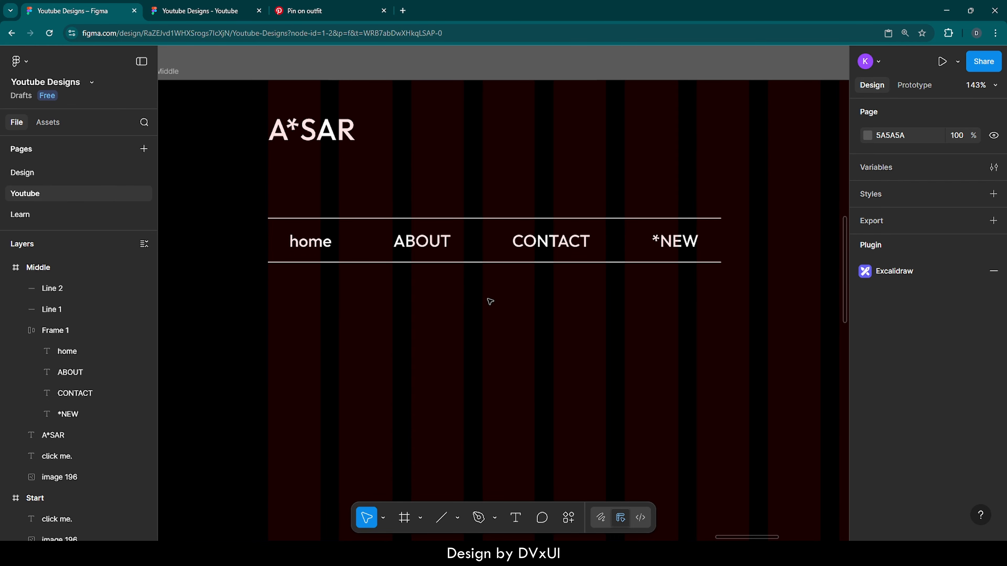
- Wrap the navigation row and both lines in an auto layout frame and move it up to Y 128, 56 px below "A*SAR"
left_click_drag(538, 342, 414, 218)
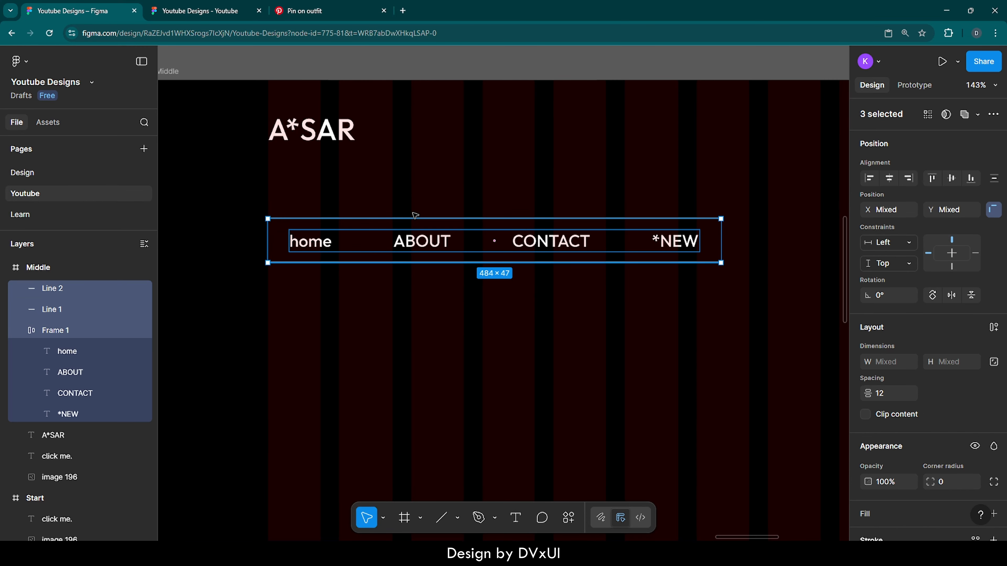
left_click(994, 327)
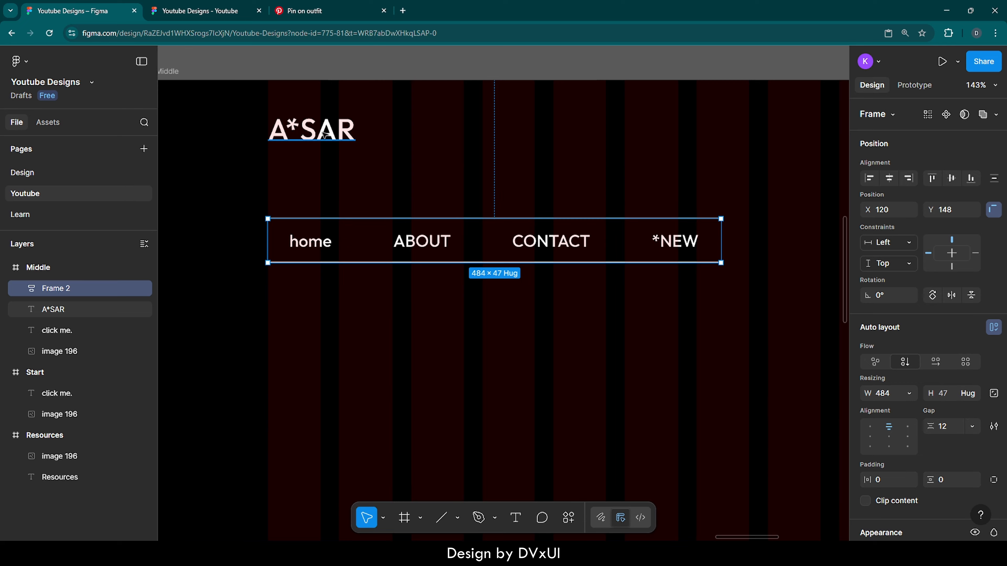
key("alt")
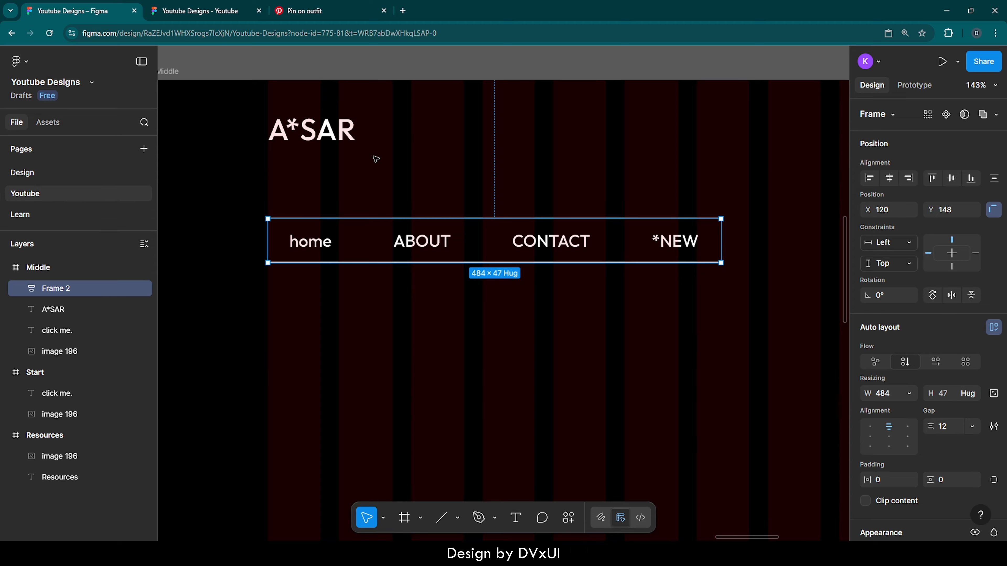
key("Up")
key("Up")
key("Up")
key("Up")
key("Up")
key("Up")
key("Up")
key("Up")
key("Up")
key("Up")
key("Up")
key("Up")
key("Up")
key("Up")
key("Up")
key("Up")
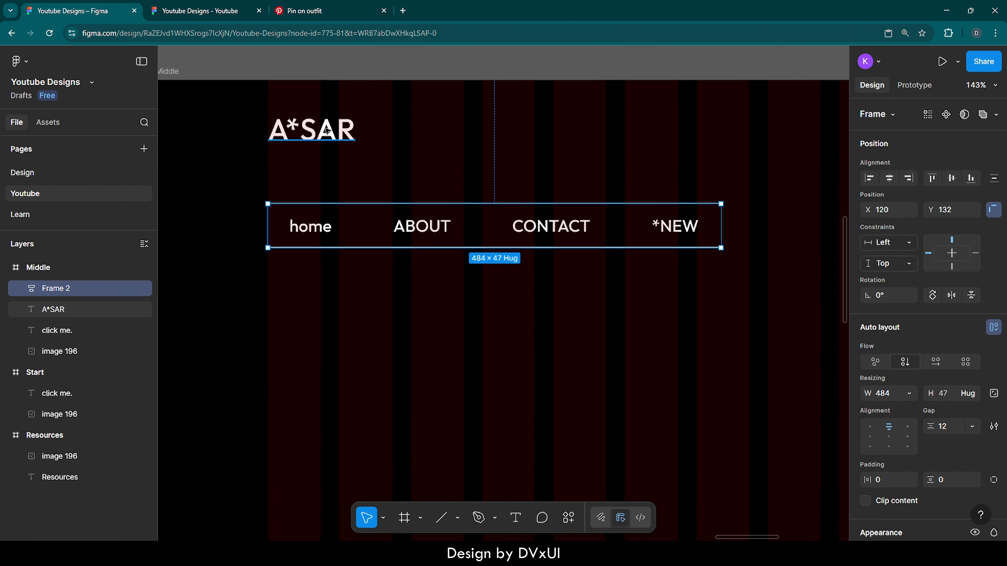
key("alt")
key("Up")
key("Up")
key("Up")
key("Up")
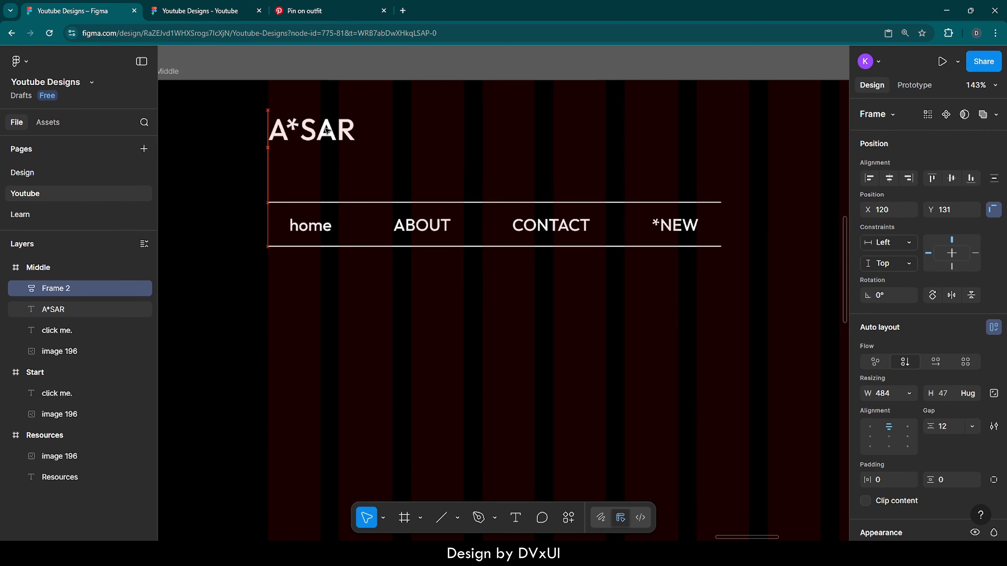
key("alt")
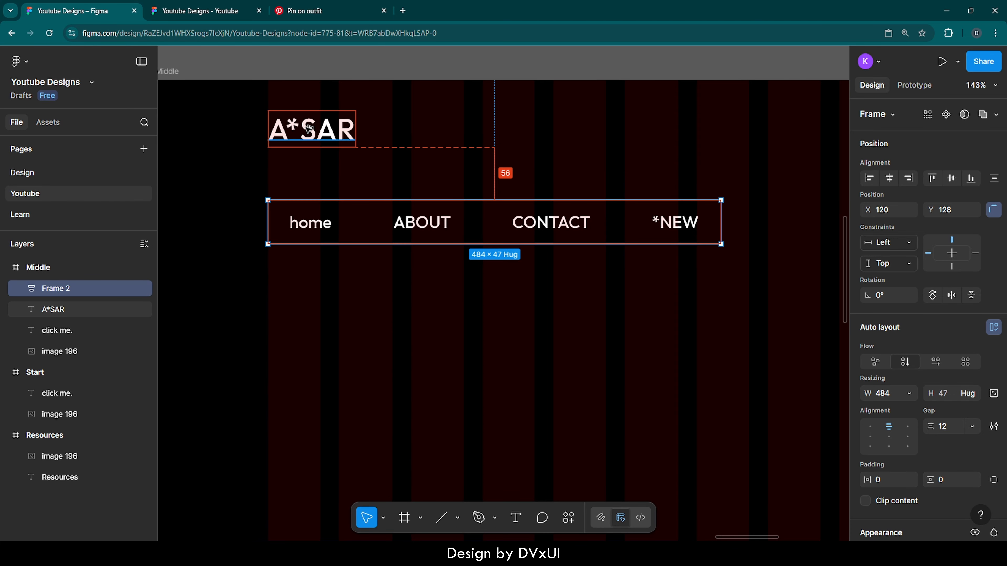
left_click(328, 171)
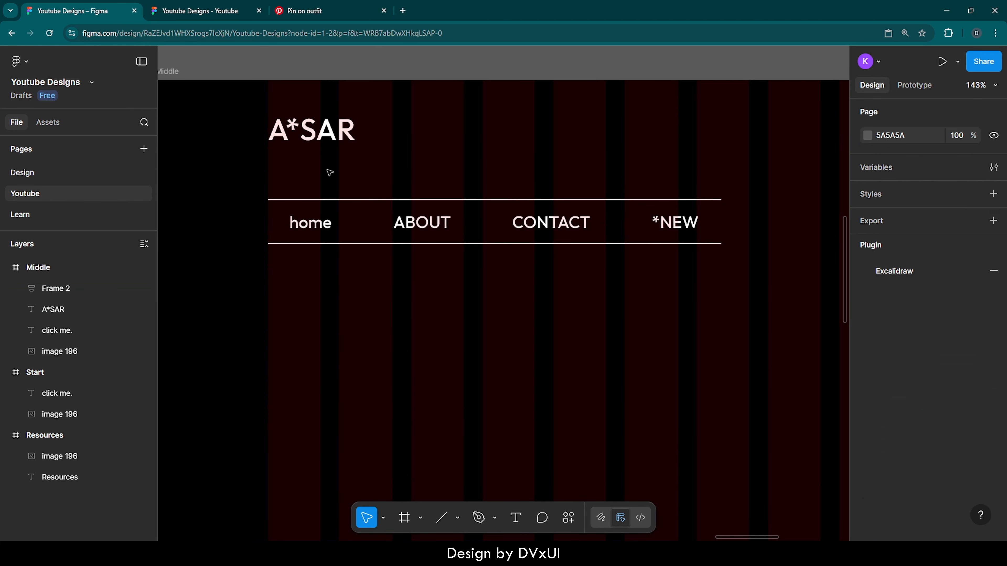
- Add a "*" text on the Middle screen below the navigation bar and set its font size to 532
scroll(329, 172, "down", 5)
scroll(326, 169, "down", 2)
scroll(327, 170, "down", 1)
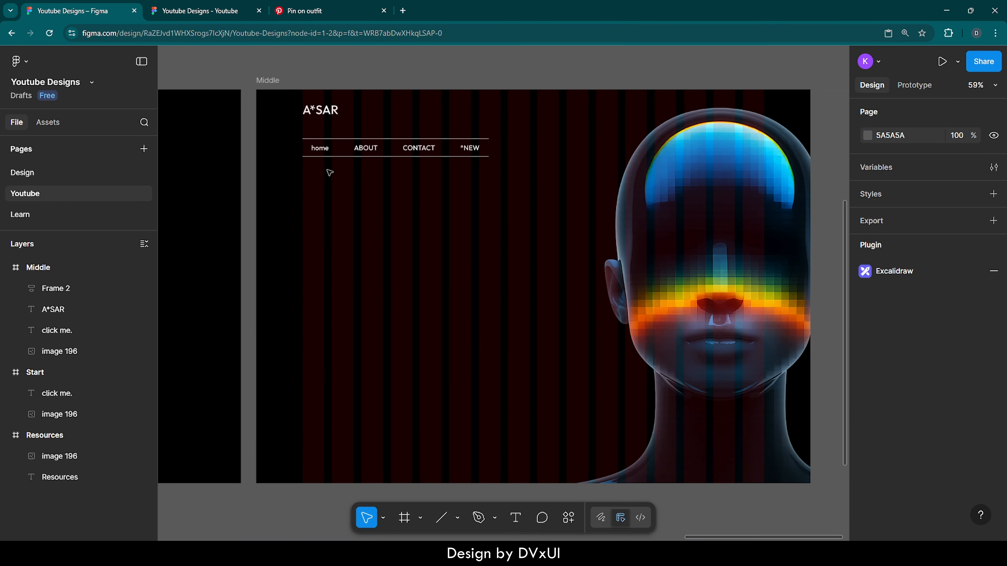
scroll(327, 169, "right", 1)
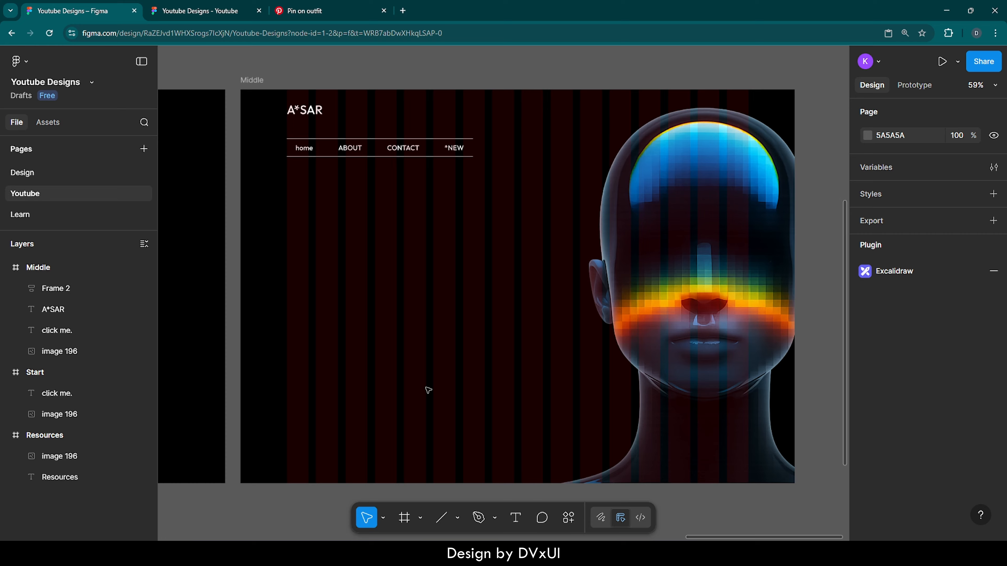
key("t")
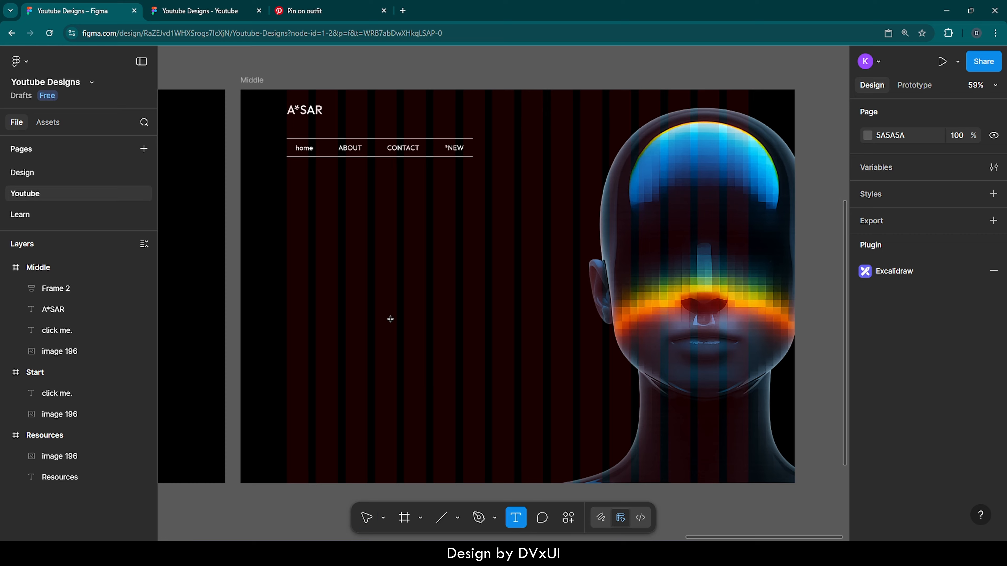
left_click(392, 322)
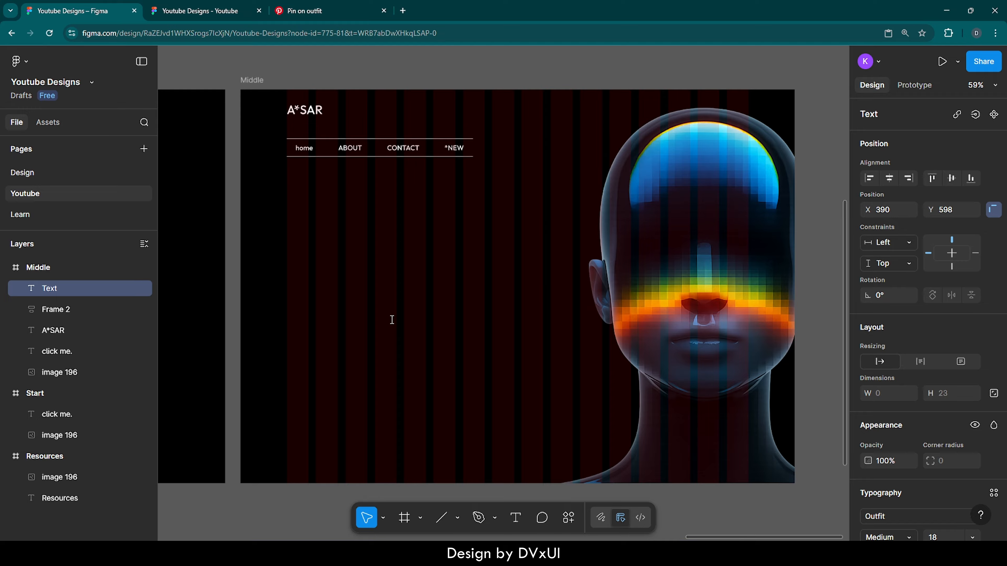
type("*")
scroll(918, 519, "down", 6)
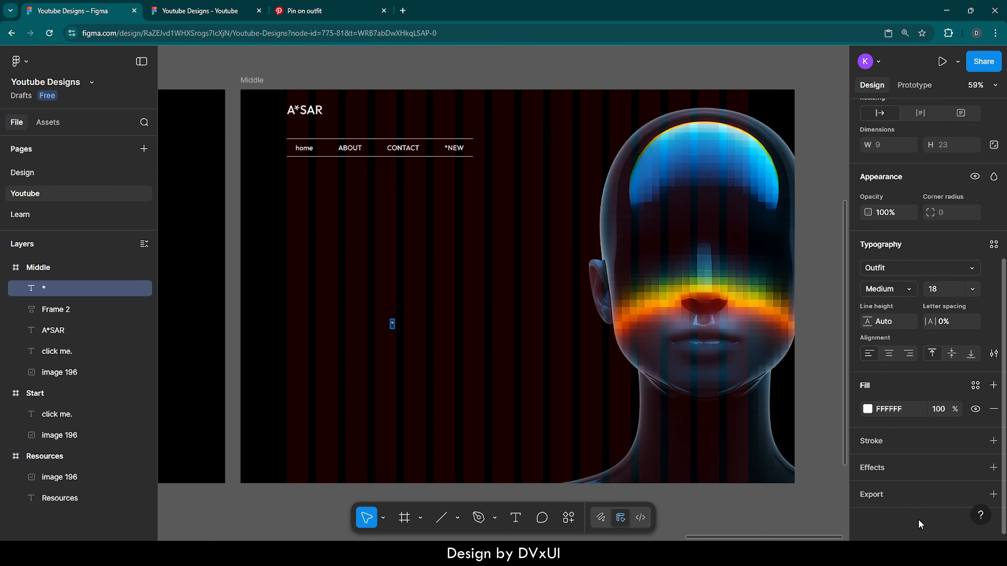
left_click(944, 285)
type("532")
key("Return")
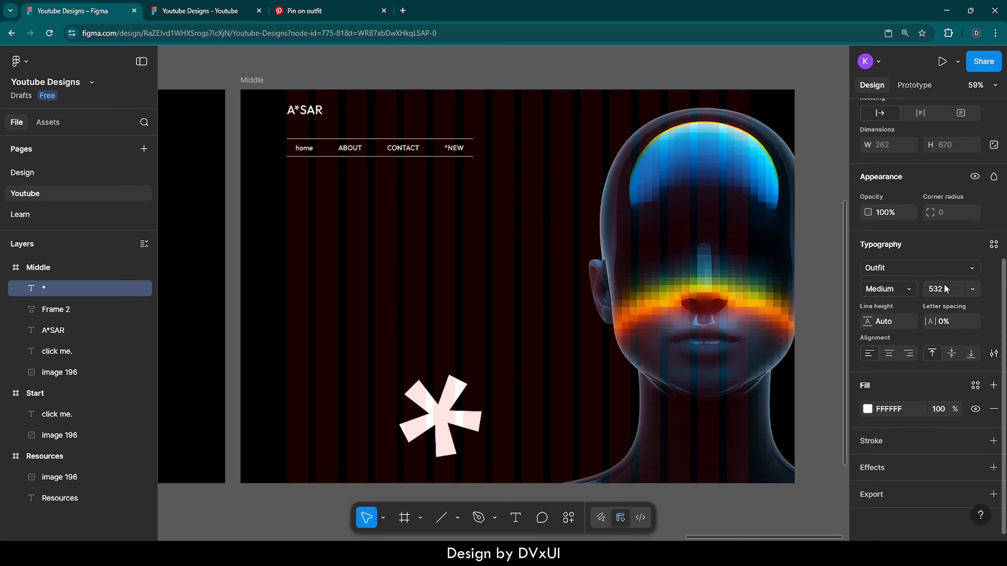
- Set the asterisk's font weight to ExtraLight and move it to about X 87, Y 419, lining its arms up with the first grid column
left_click(897, 292)
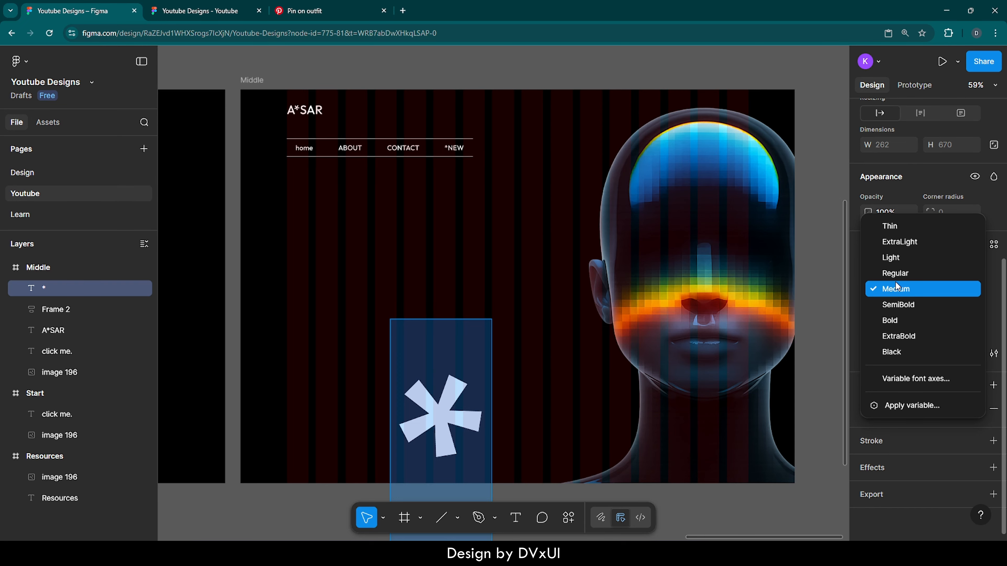
left_click(893, 241)
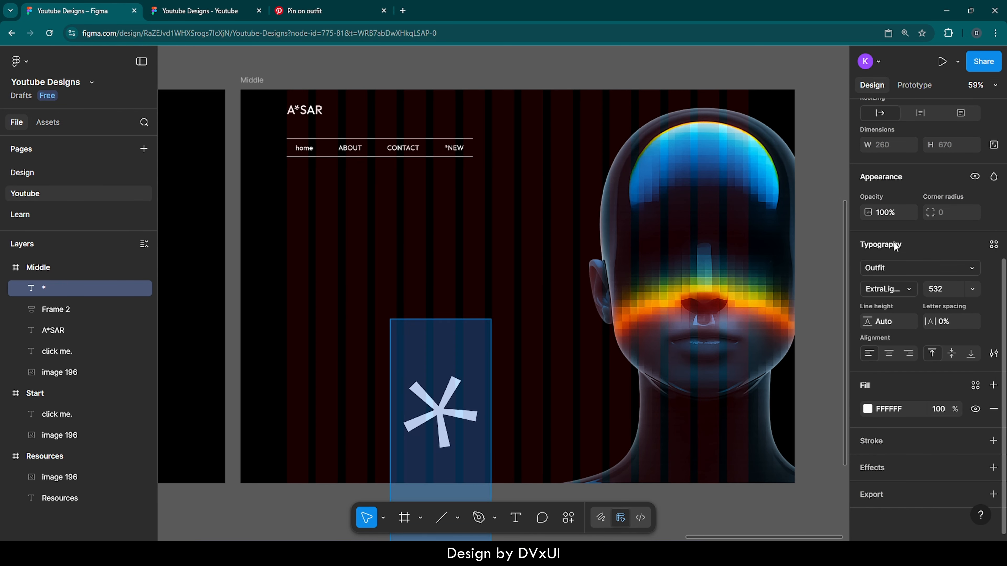
left_click_drag(448, 405, 333, 337)
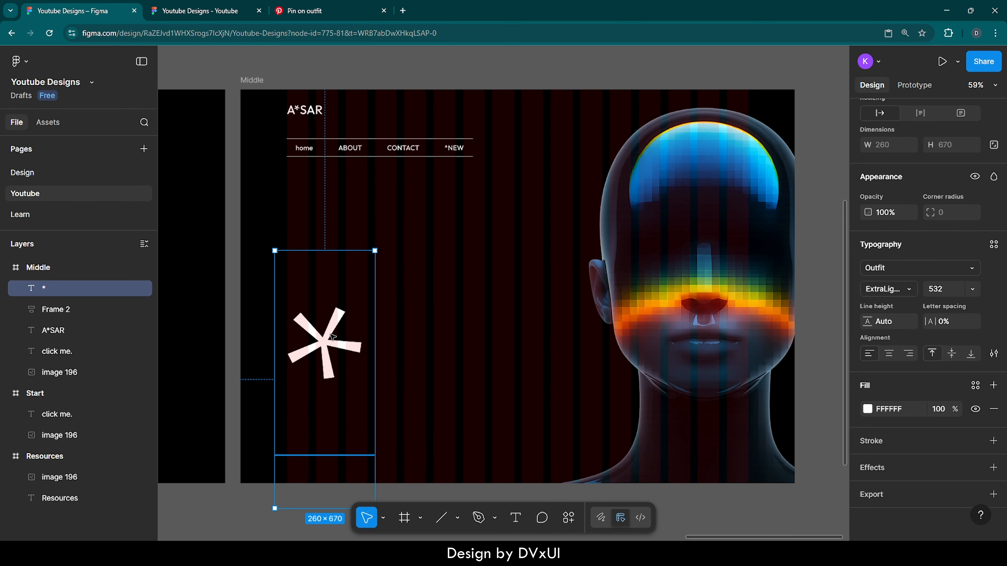
scroll(283, 350, "up", 5)
scroll(283, 350, "up", 3)
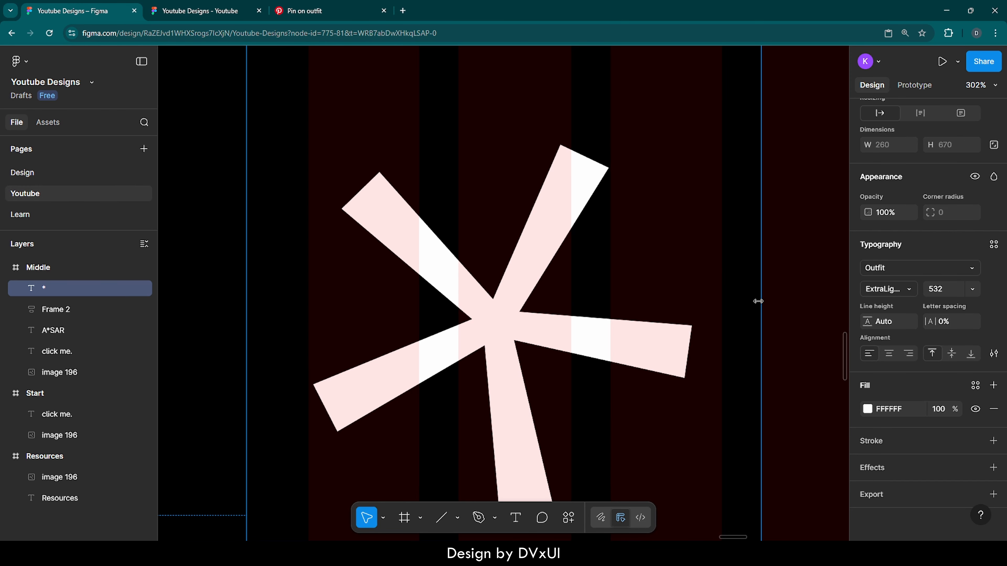
scroll(411, 316, "down", 5)
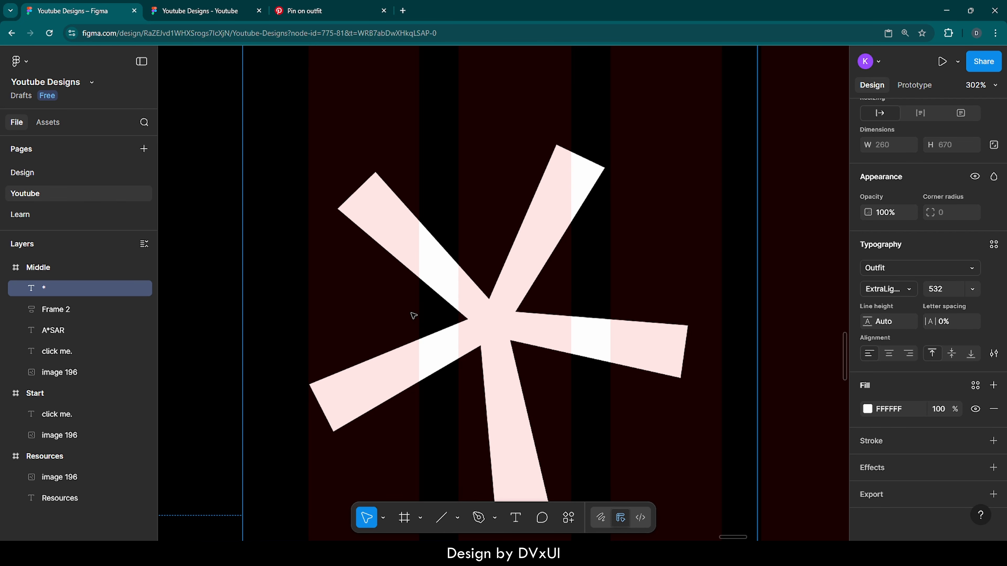
scroll(411, 316, "down", 8)
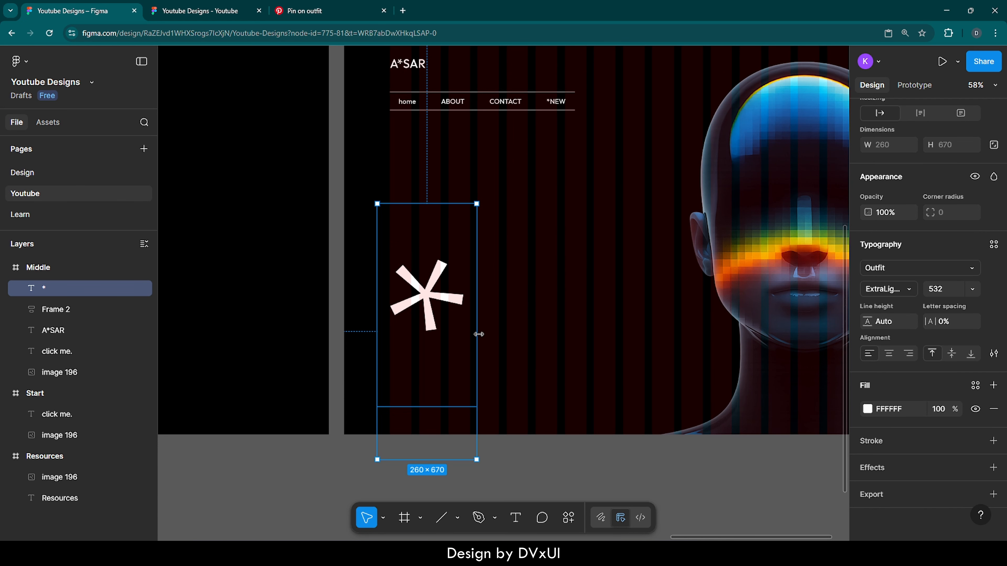
- Lock the large asterisk layer and deselect it
left_click(489, 341)
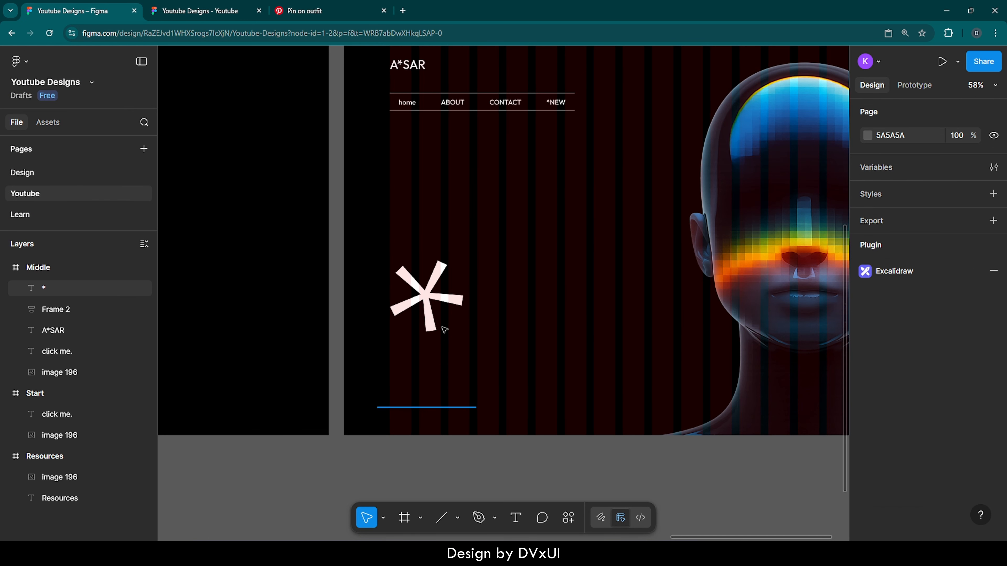
left_click(444, 330)
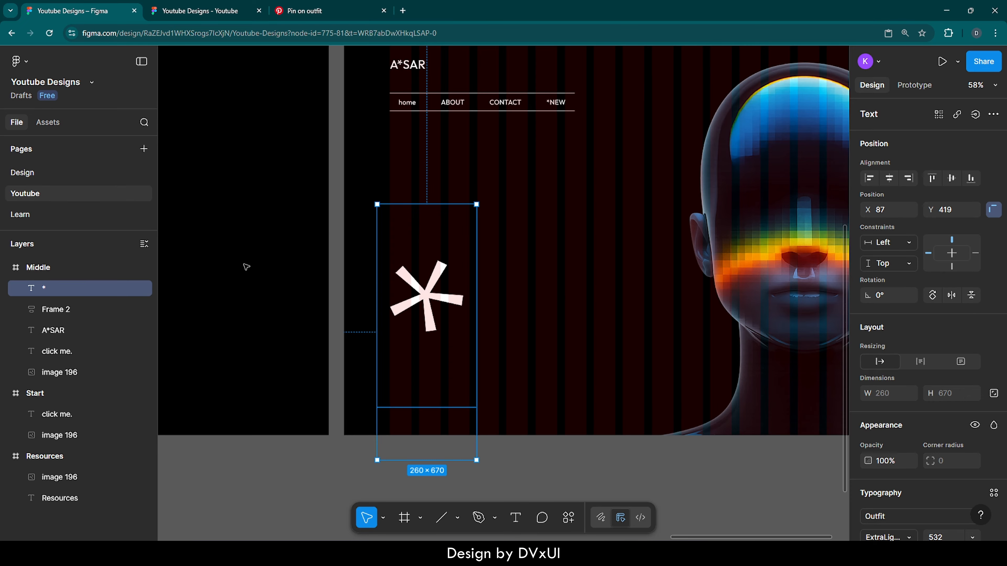
left_click(130, 288)
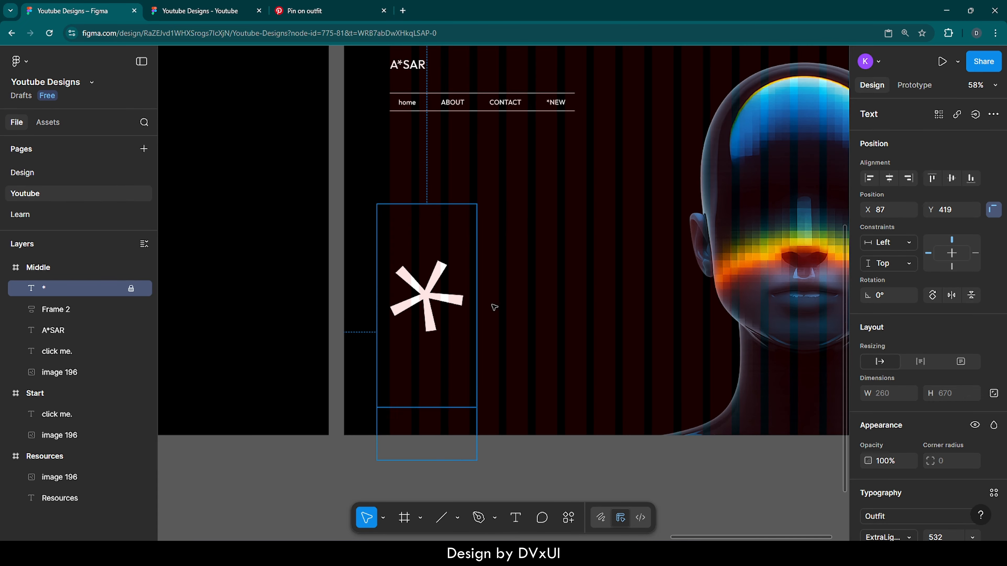
left_click(544, 322)
- Add the text "In the realm" below the asterisk at about X 131, Y 829 and set its font size to 80
key("t")
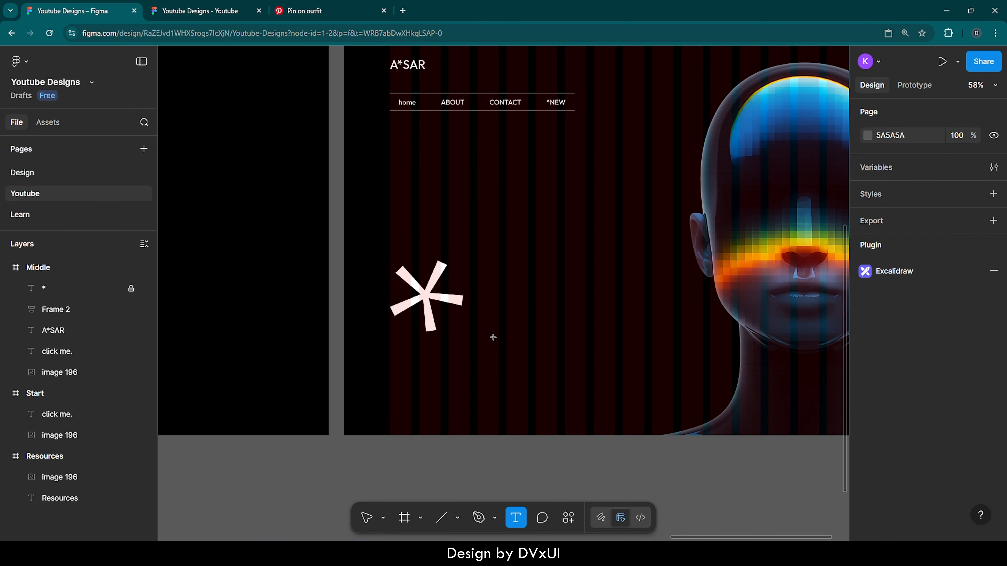
left_click(395, 361)
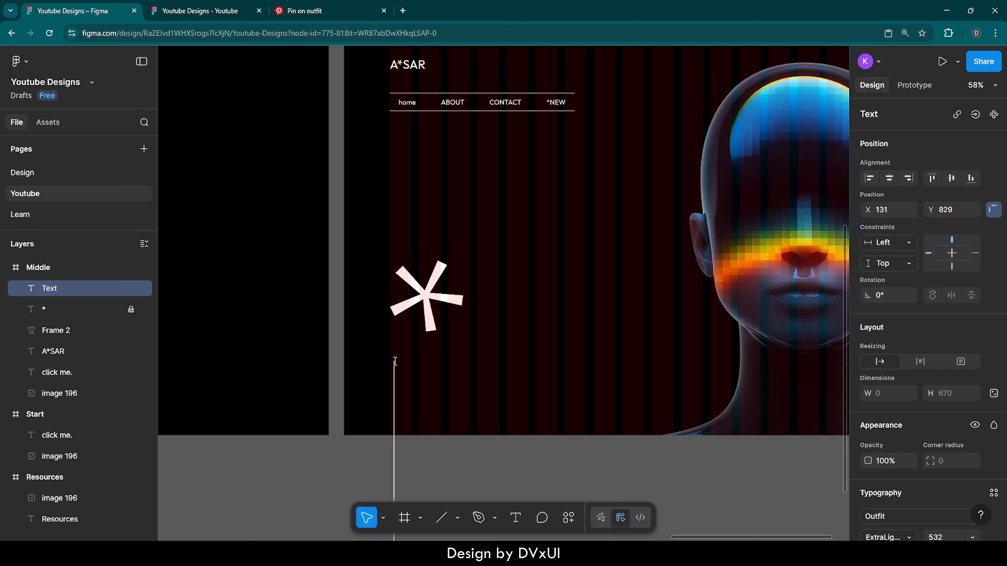
type("I")
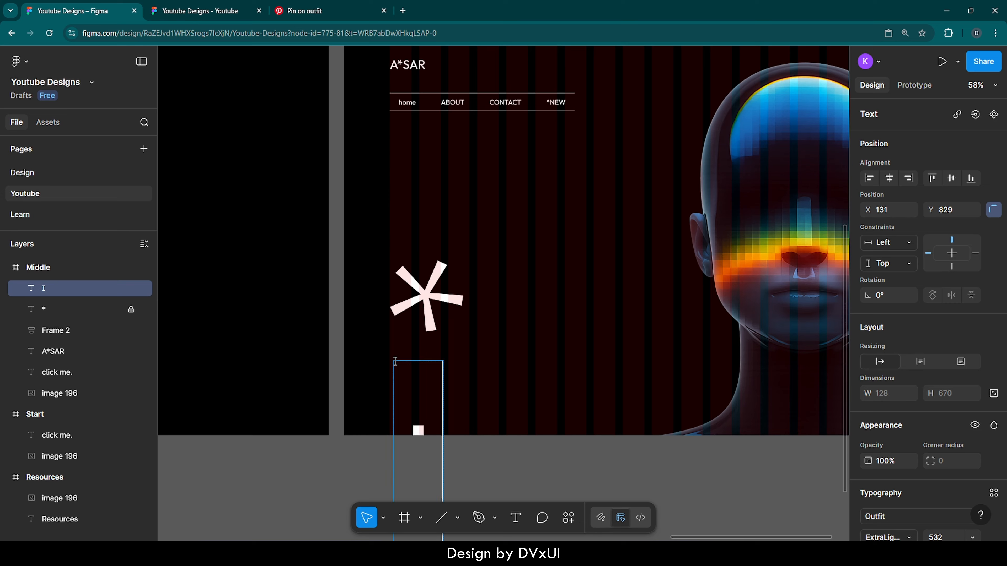
type("n the real")
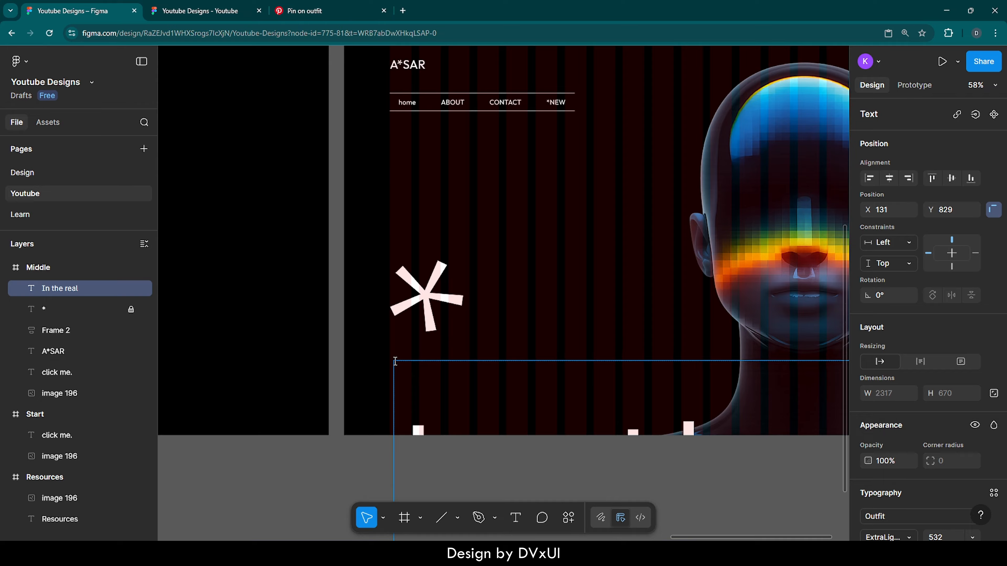
type("m")
key("ctrl+a")
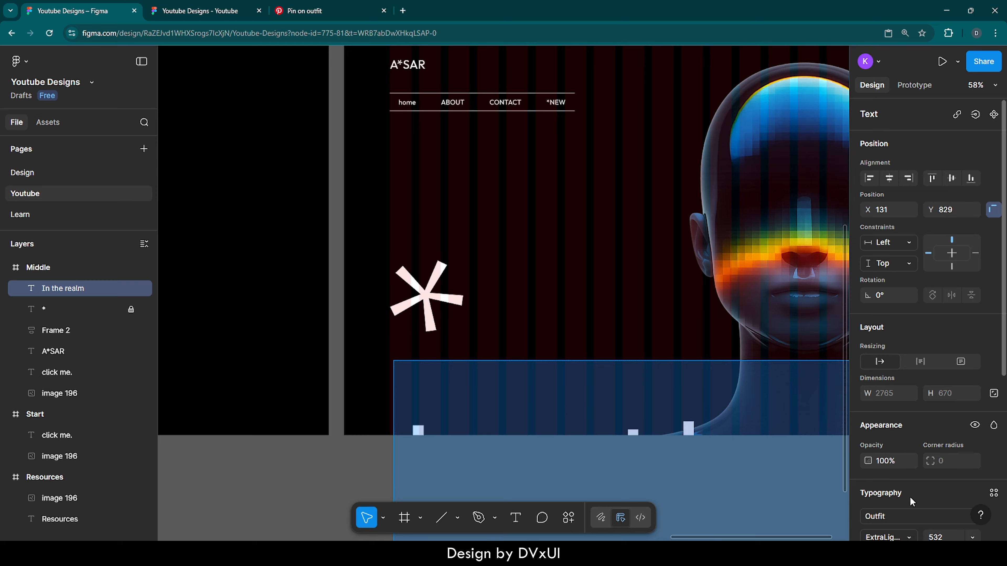
scroll(968, 497, "down", 5)
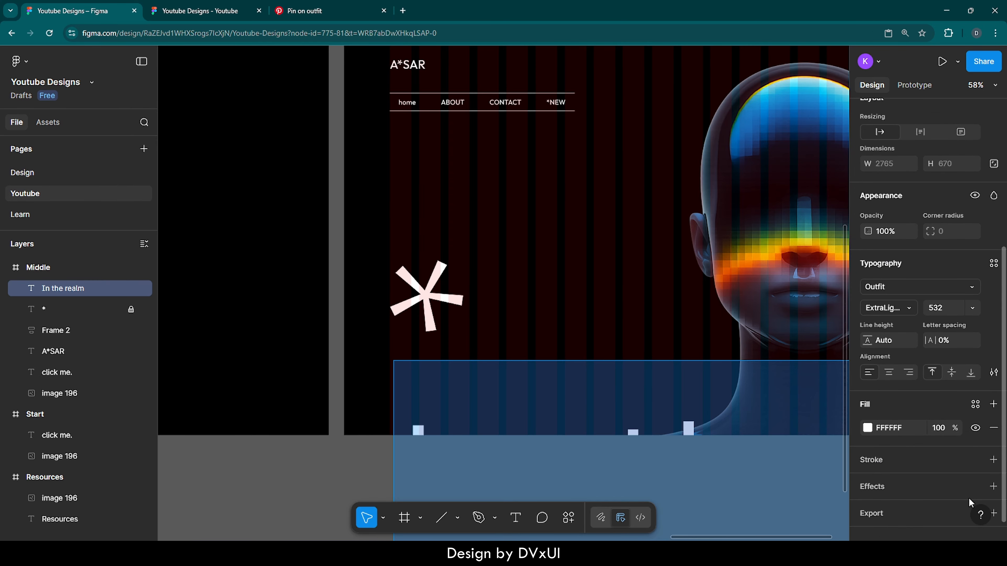
left_click(950, 309)
type("80")
key("Return")
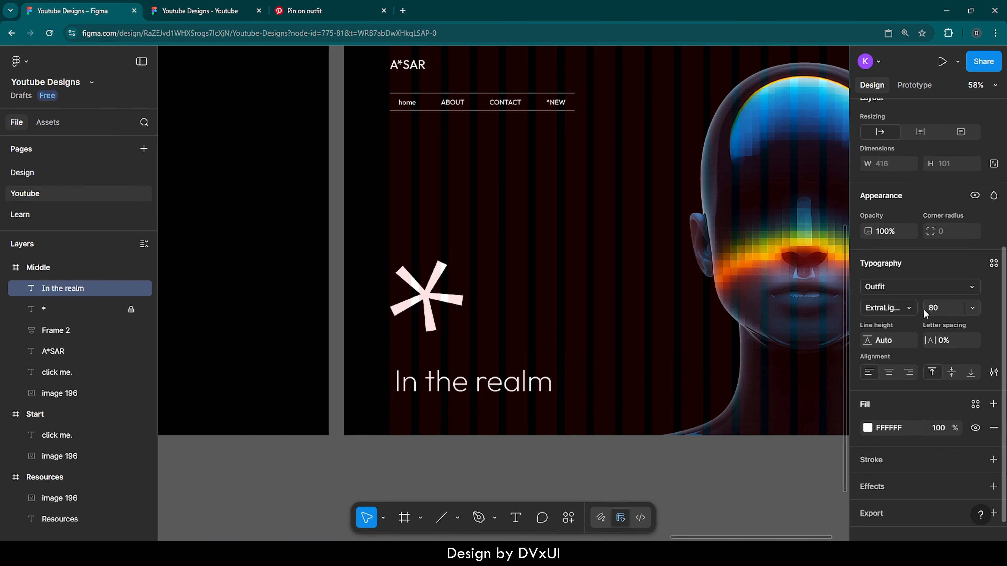
- Change the "In the realm" text to Light weight and uppercase
left_click(908, 309)
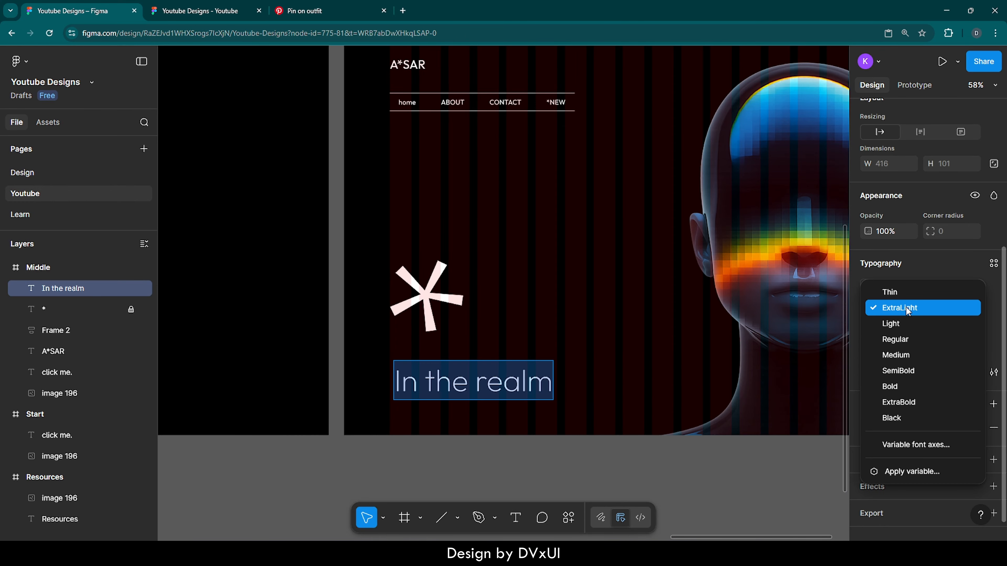
left_click(900, 320)
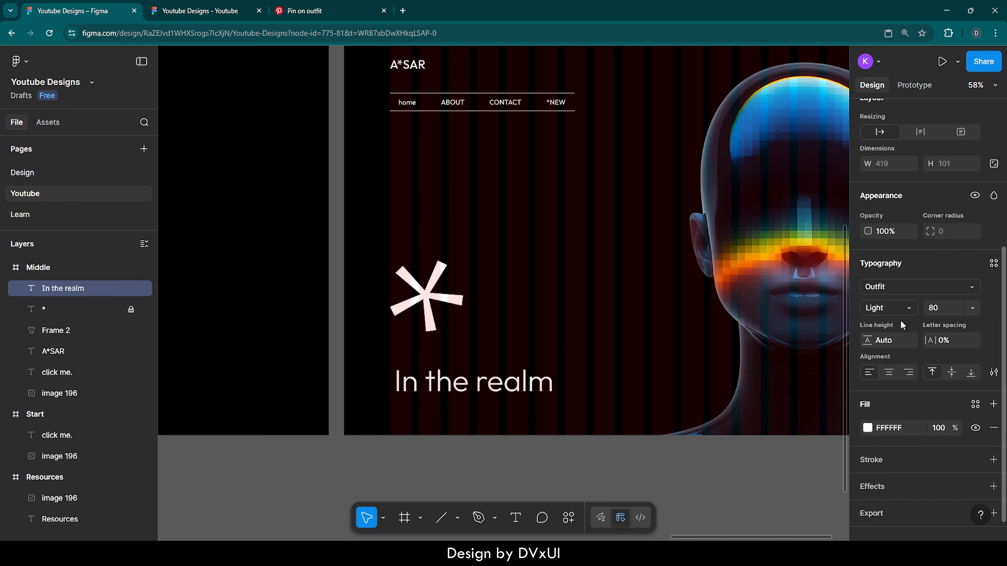
left_click(993, 373)
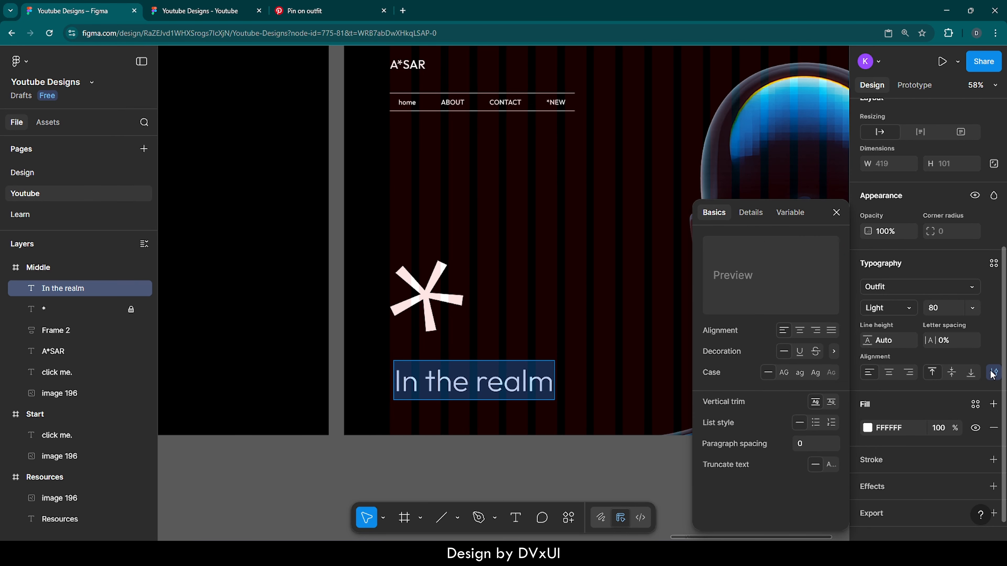
left_click(783, 373)
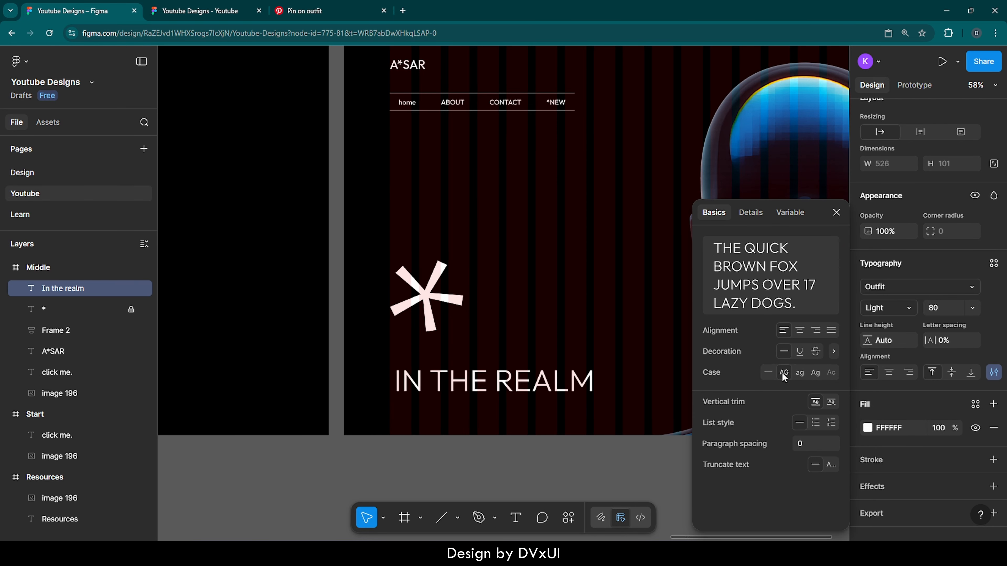
left_click(837, 212)
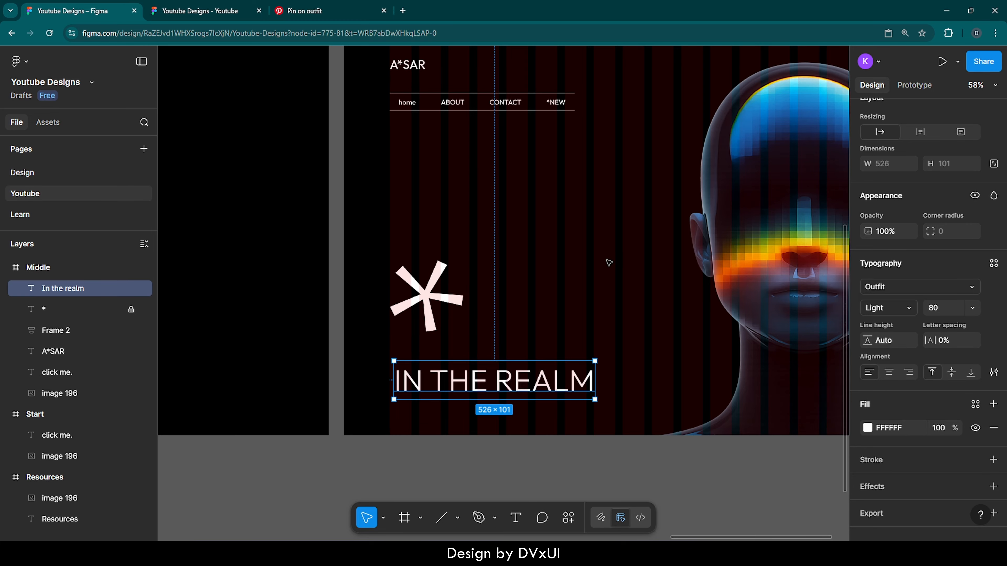
- Duplicate the "In the realm" text, move the copy directly below it and change its wording to "DESIGN WORLD"
key("ctrl+d")
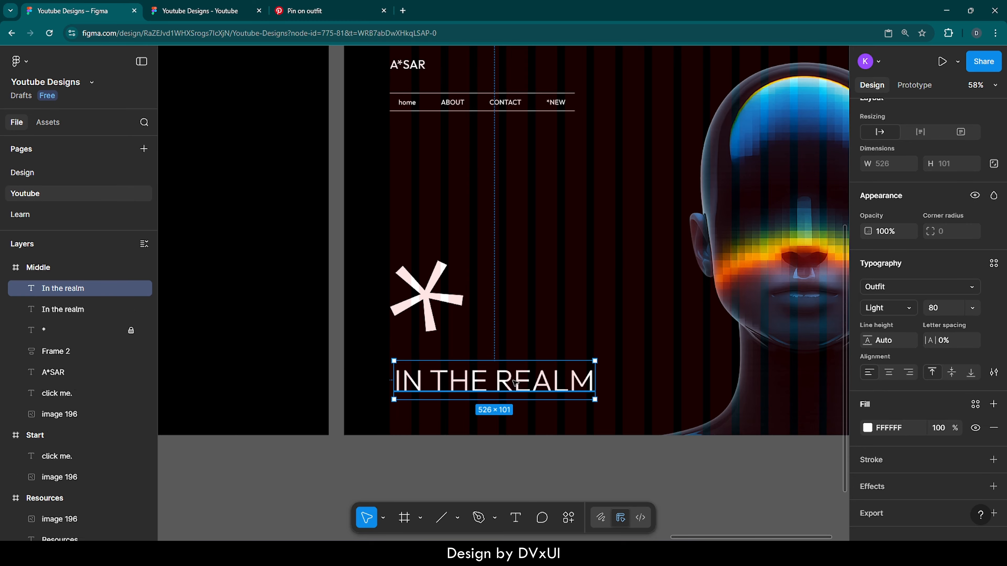
left_click_drag(515, 382, 515, 405)
double_click(515, 405)
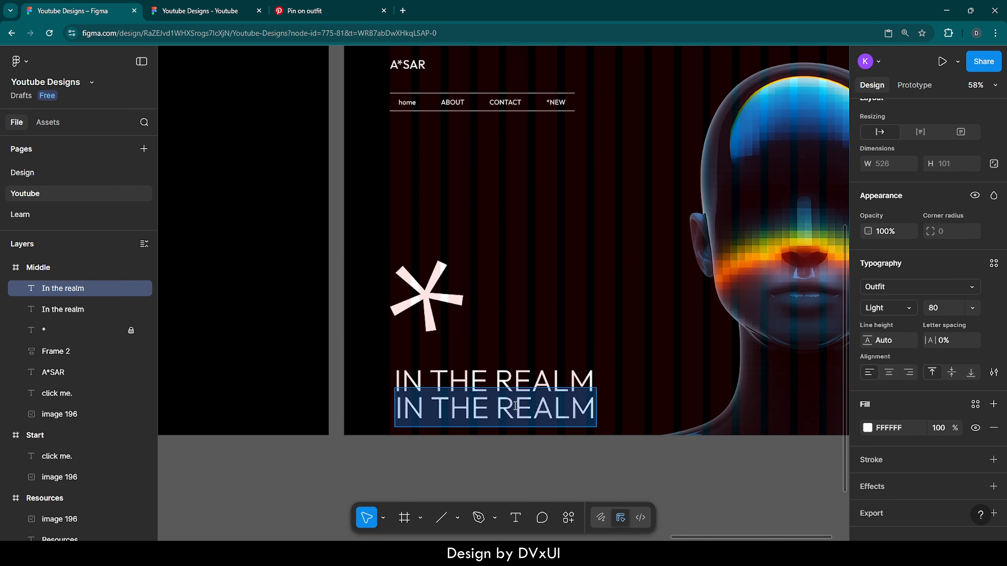
type("DESG")
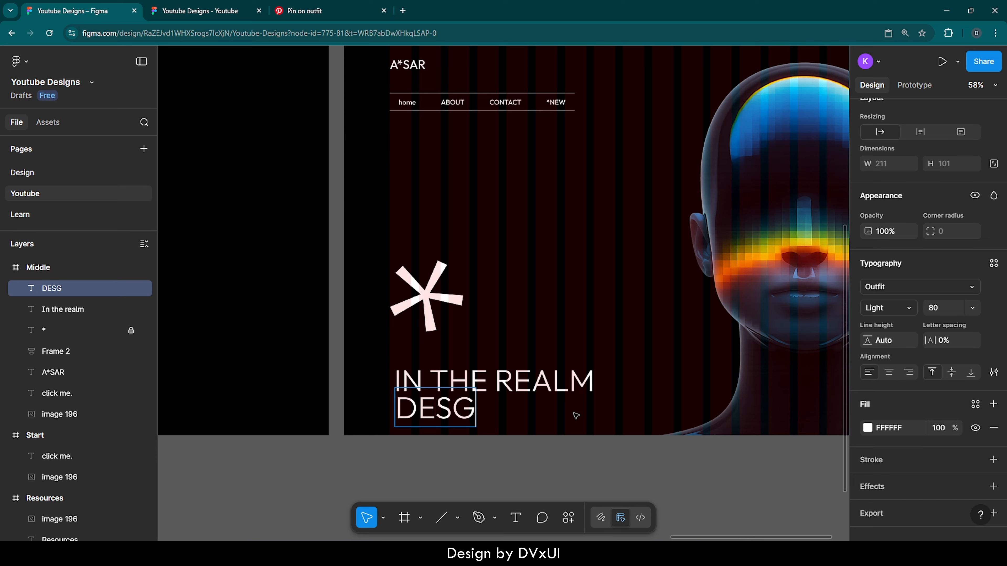
key("BackSpace")
type("IGN WORLD")
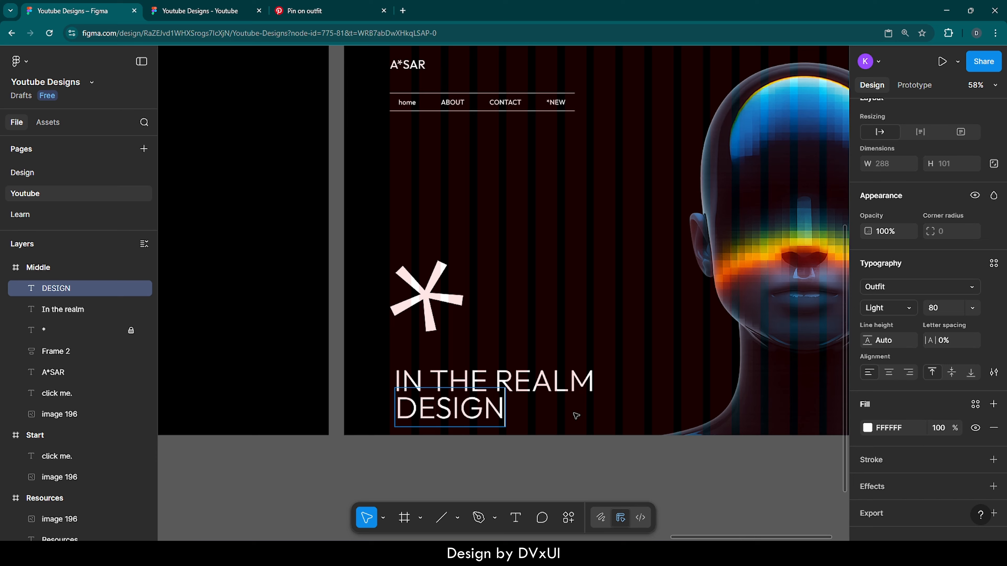
- Append "OF" to the upper headline so it reads "In the realm OF"
double_click(592, 376)
type("OF")
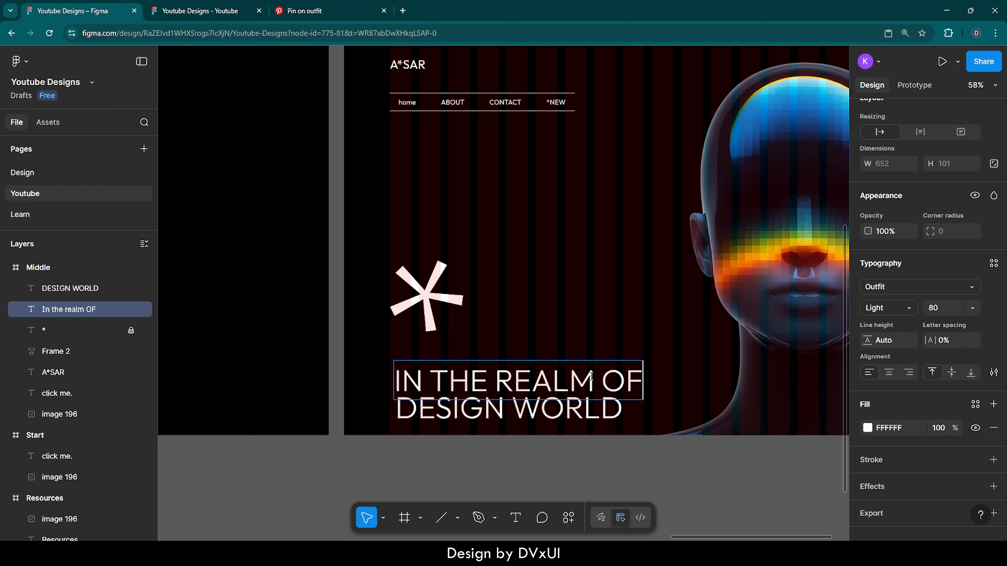
key("Escape")
- Set the font size of the "DESIGN WORLD" text to 88
left_click(600, 416)
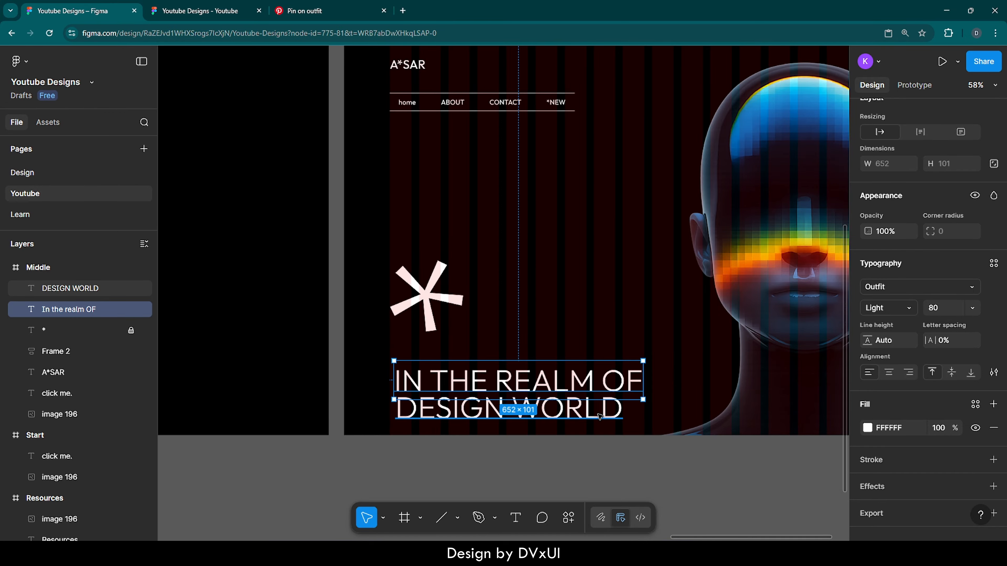
scroll(511, 418, "up", 5)
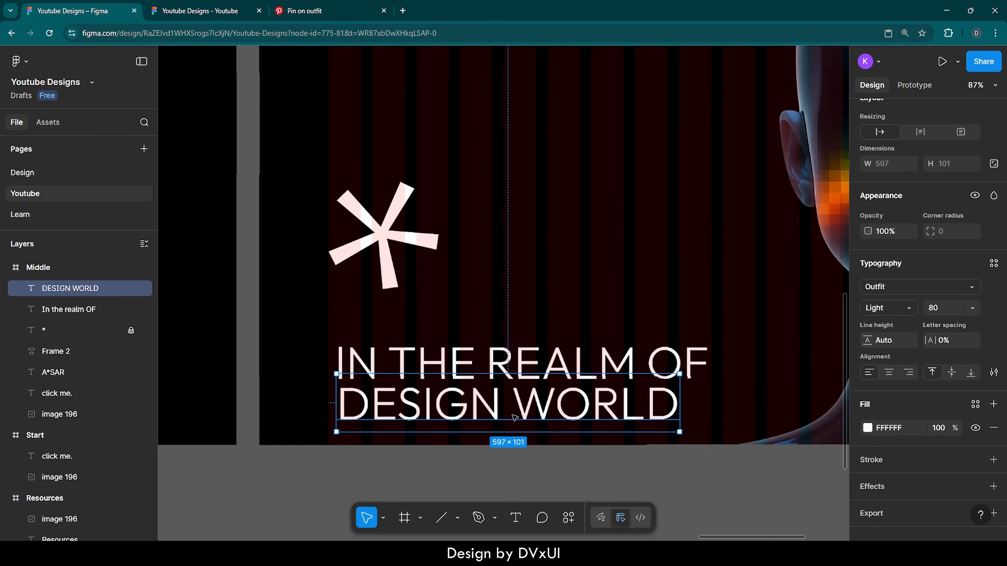
left_click(950, 311)
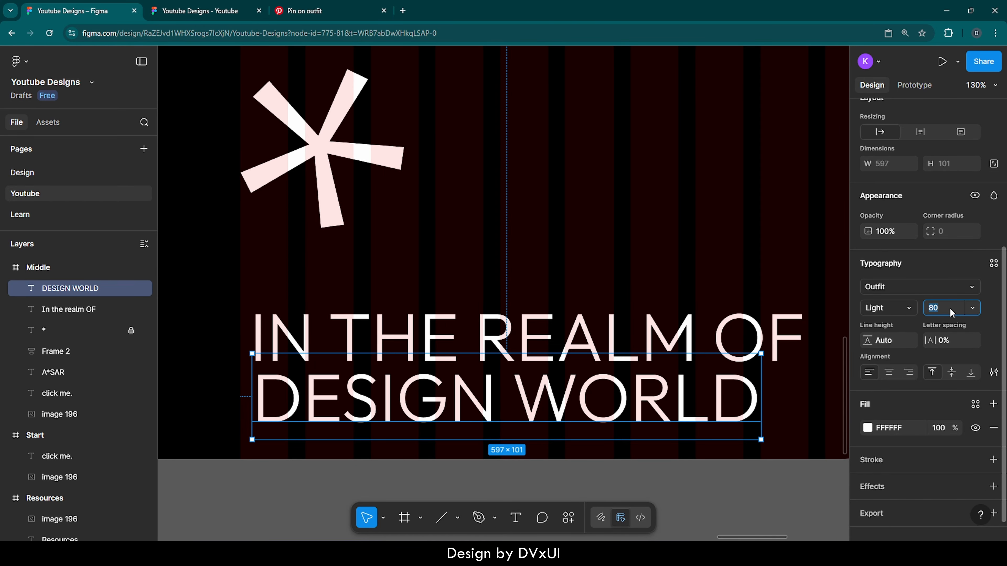
type("88")
key("Return")
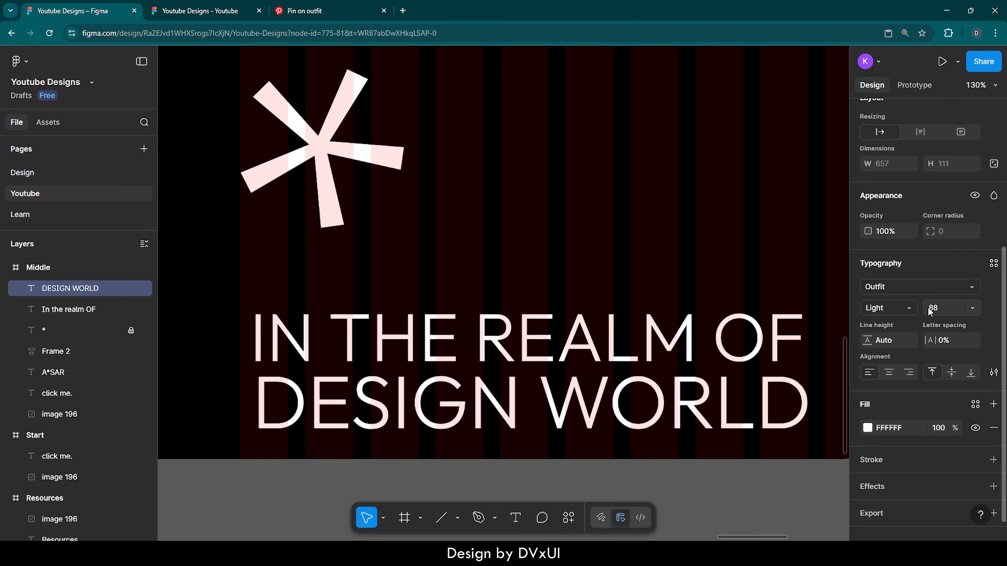
- Set the weight of the "DESIGN WORLD" text to SemiBold
left_click(907, 309)
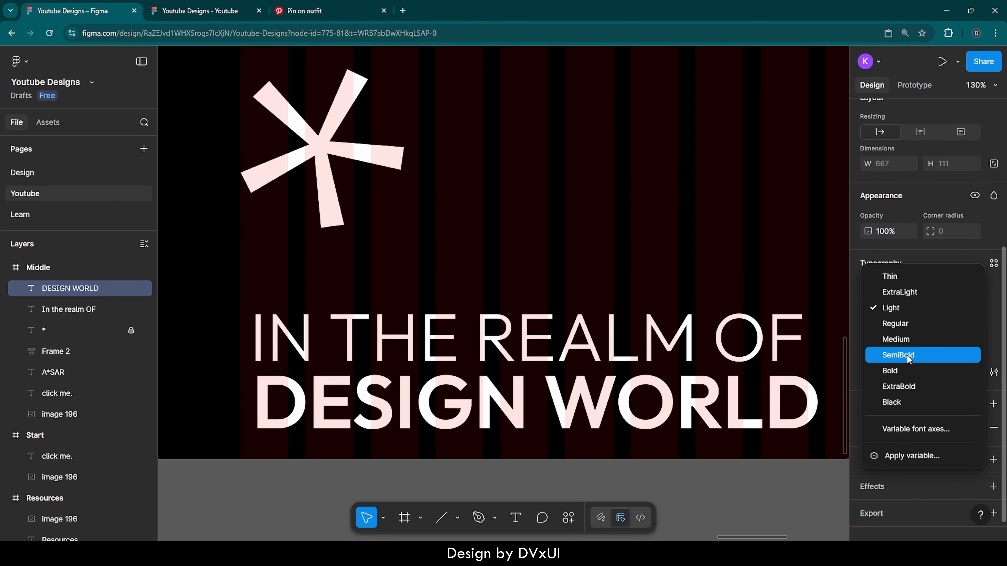
left_click(898, 355)
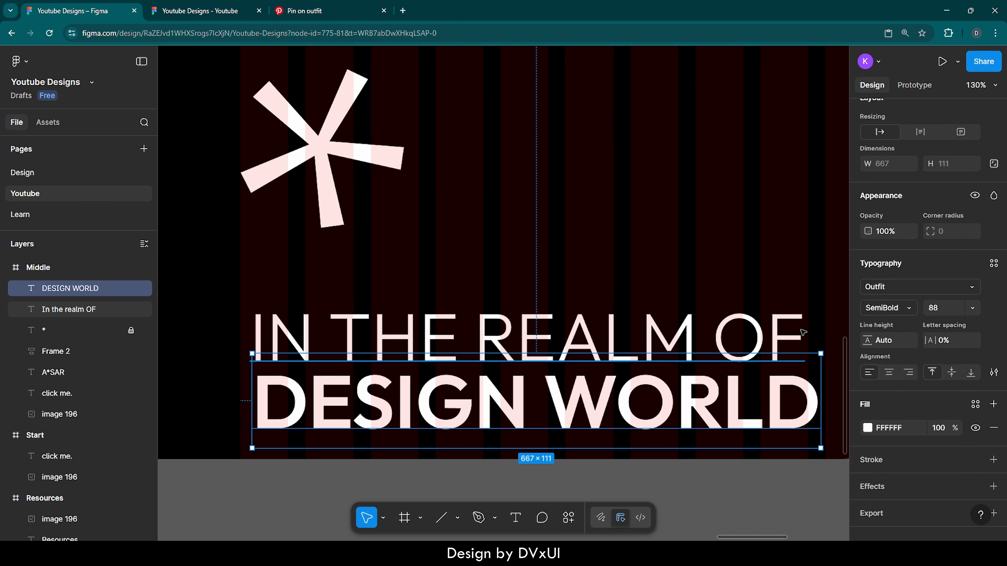
- Move the "In the realm OF" line up and slightly right, widening the gap and aligning its left edge with "DESIGN WORLD"
left_click(681, 333)
key("Up")
key("Up")
key("Up")
key("Up")
key("Up")
key("Up")
key("Up")
key("Up")
key("Up")
key("Up")
key("Up")
key("Up")
key("Up")
key("Up")
key("Up")
key("Up")
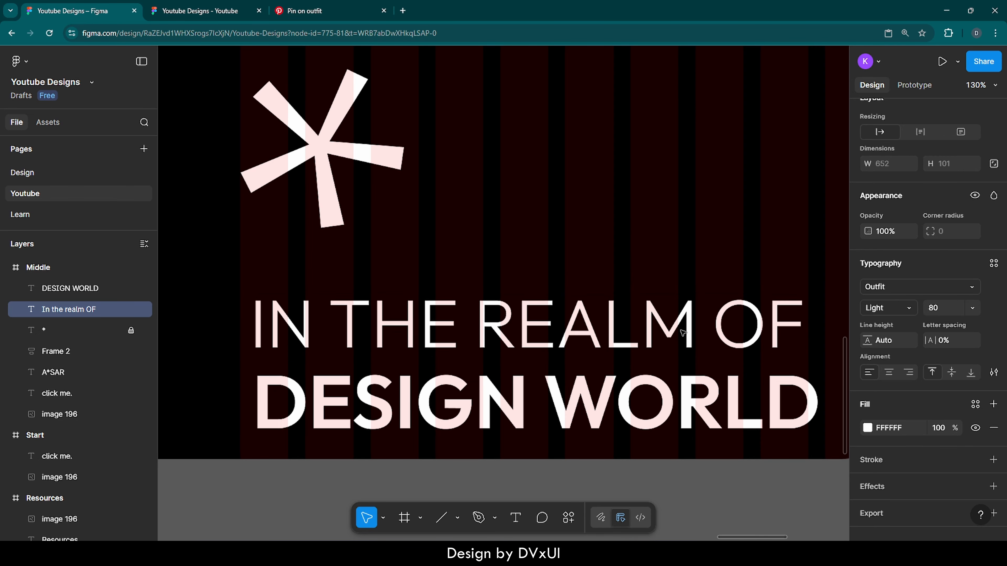
key("Right")
key("Right")
key("Right")
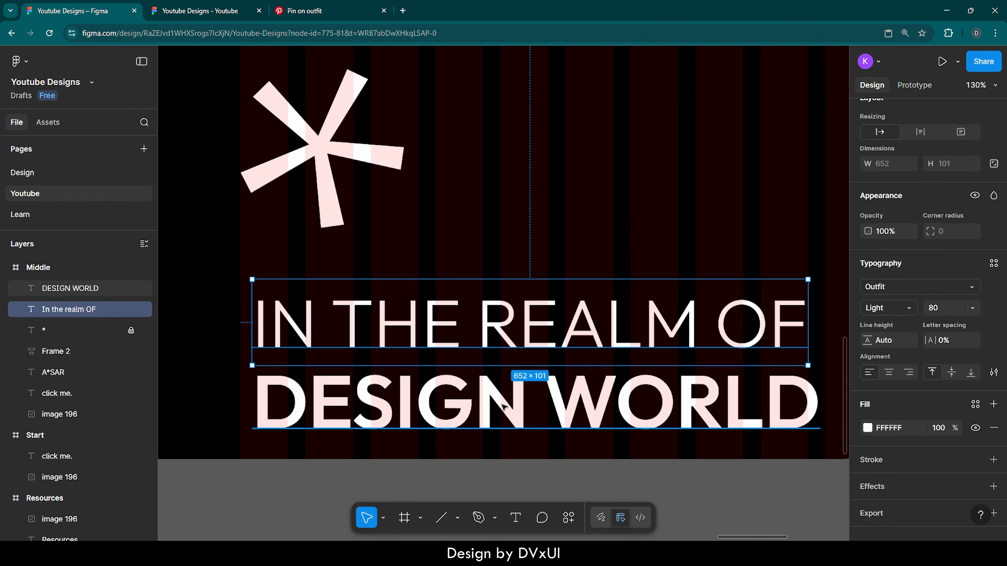
- Move both headline lines together left to the first grid column's edge, then up to sit just below the asterisk
left_click(490, 412, "shift")
key("Left")
key("Left")
key("Left")
key("Left")
key("Left")
key("Left")
key("Left")
key("Left")
key("Left")
key("Left")
key("Left")
key("Left")
key("Left")
key("Left")
key("Left")
key("Left")
key("Left")
key("Left")
key("Left")
key("Left")
key("Left")
key("Left")
key("Left")
key("Left")
key("Left")
key("Left")
key("Left")
key("Left")
key("Left")
key("Left")
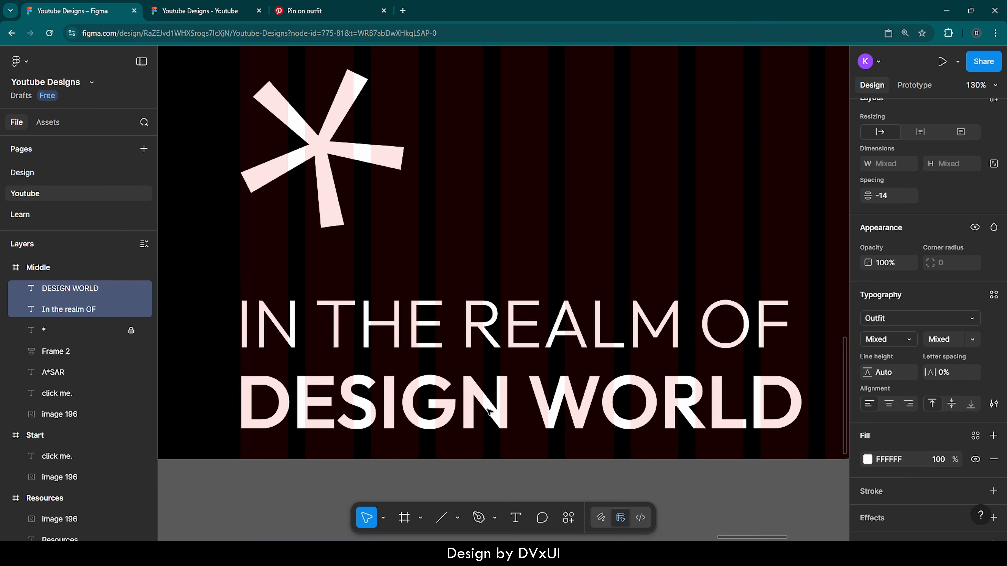
key("Up")
key("Up")
key("Up")
key("Up")
key("Up")
key("Up")
key("Up")
key("Up")
key("Up")
key("Up")
key("Up")
key("Up")
key("Up")
key("Up")
key("Up")
key("Up")
key("Up")
key("Up")
key("Up")
key("Up")
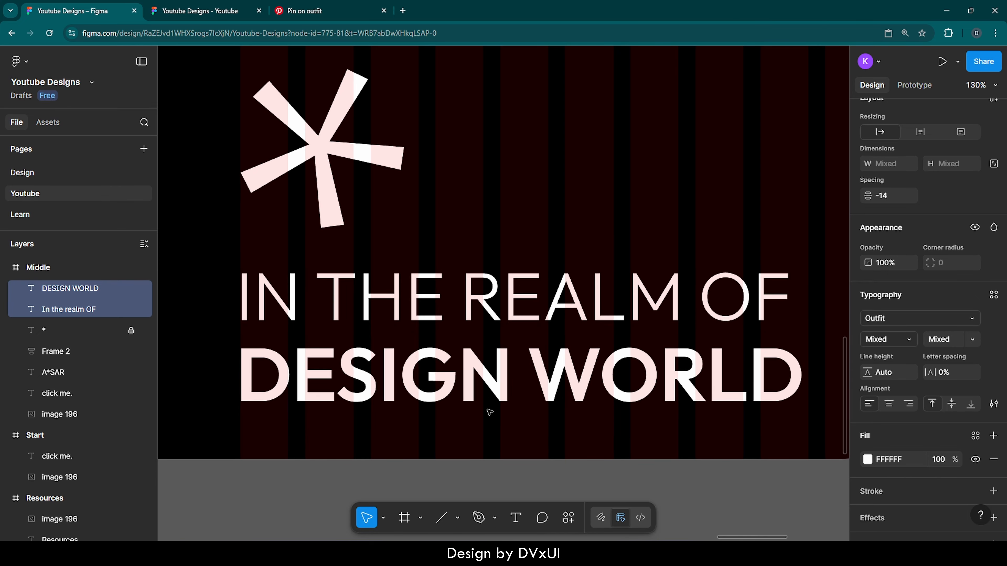
key("alt")
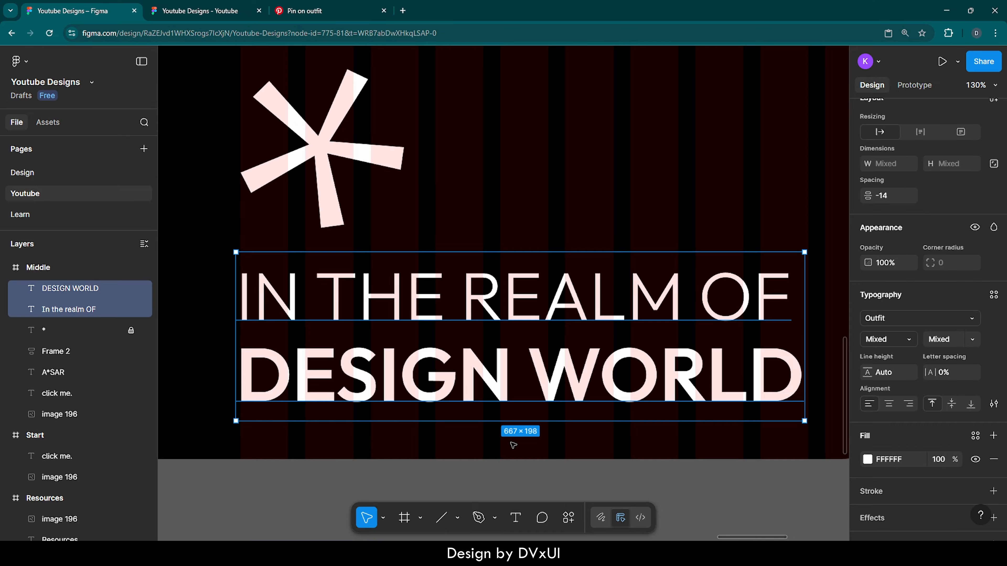
key("shift+Up")
scroll(466, 439, "down", 4)
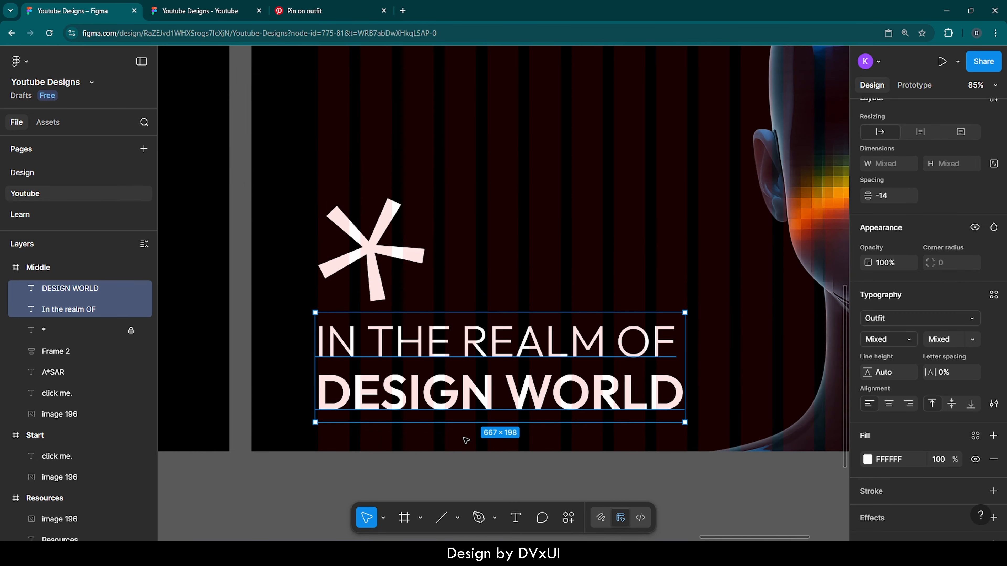
left_click(451, 455)
scroll(450, 455, "down", 5)
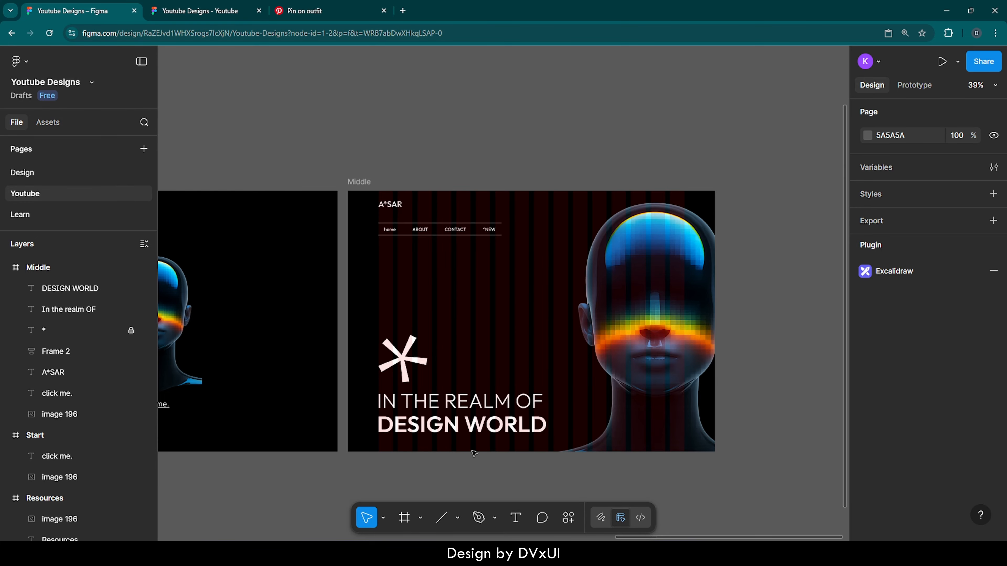
- Move the "DESIGN WORLD" text down to Y 868 to widen the gap below the upper headline line
scroll(474, 453, "up", 2)
scroll(474, 453, "up", 2)
left_click(511, 411)
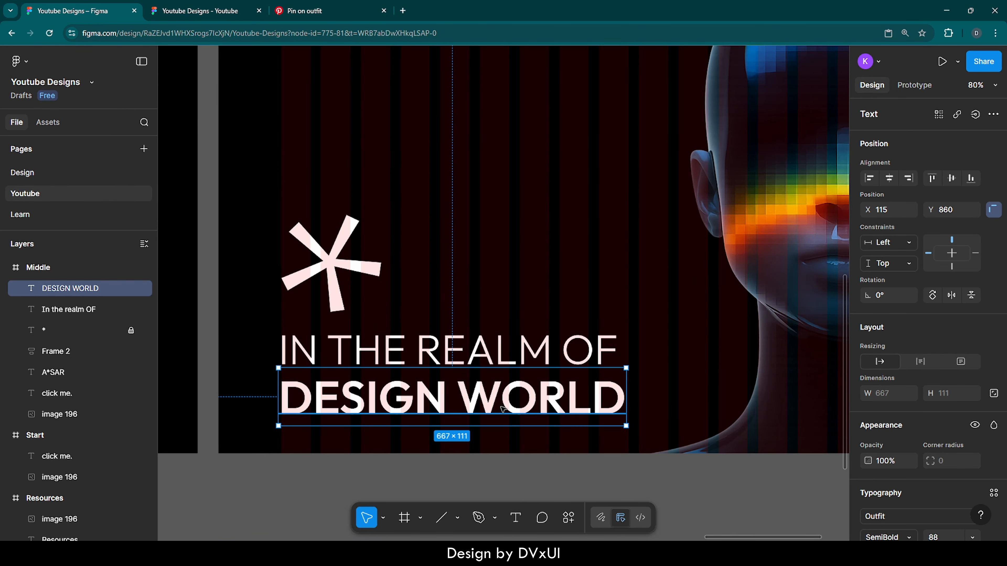
key("Down")
key("Down")
key("Down")
key("Down")
key("Down")
key("Down")
key("Down")
key("Down")
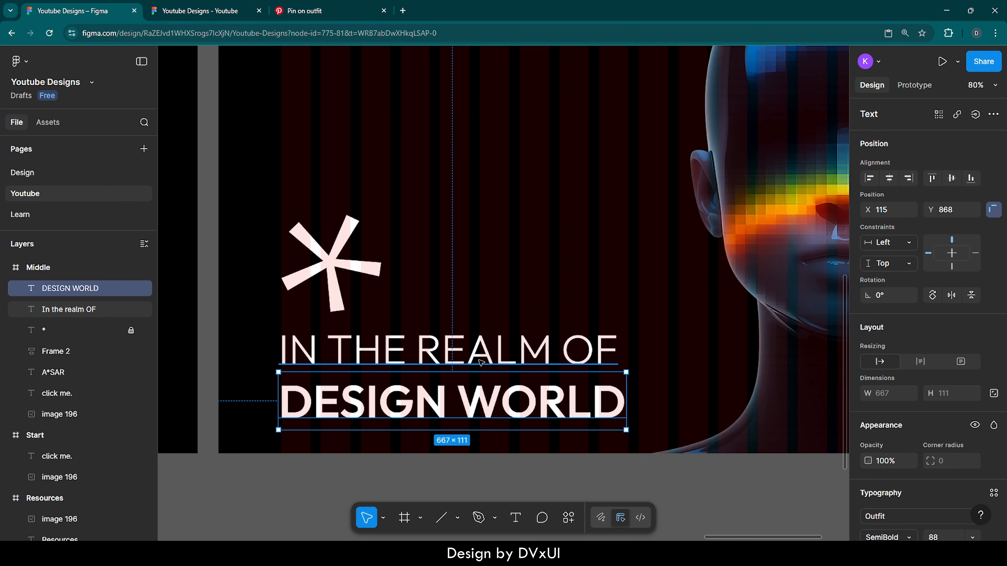
- Set the fill opacity of the "In the realm OF" text to 60%
left_click(481, 362, "shift")
left_click(533, 359)
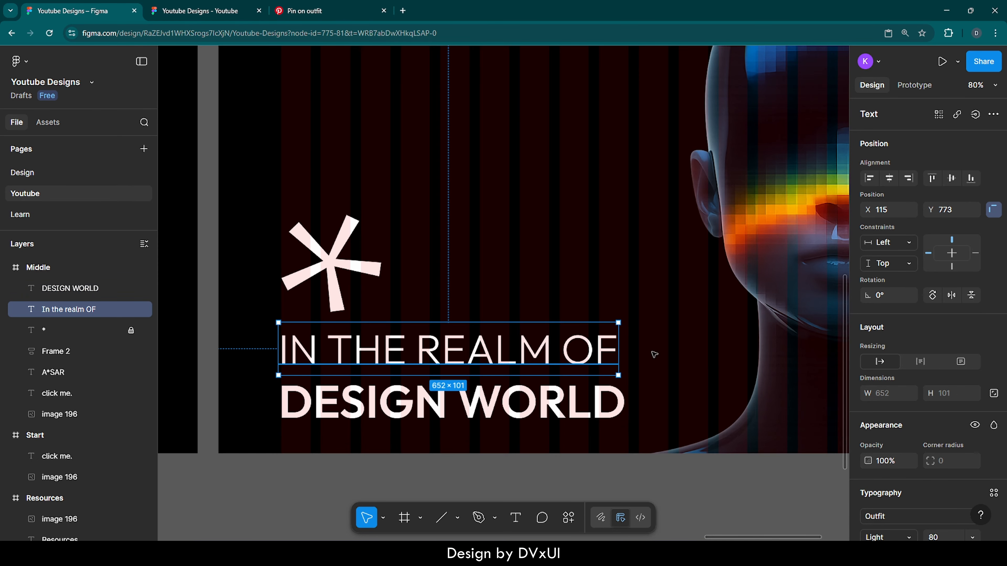
scroll(926, 468, "down", 5)
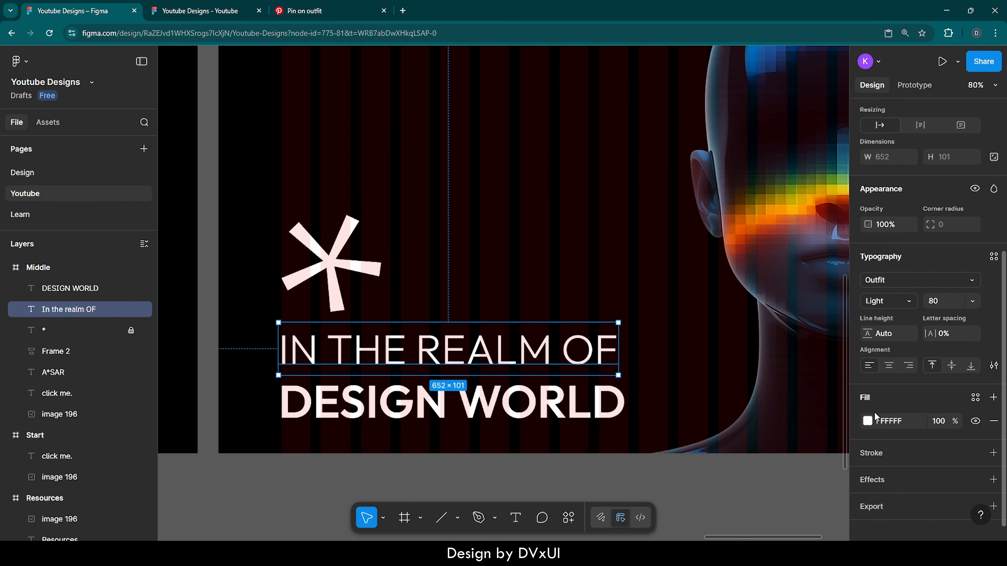
left_click(938, 422)
type("60")
key("Return")
key("Escape")
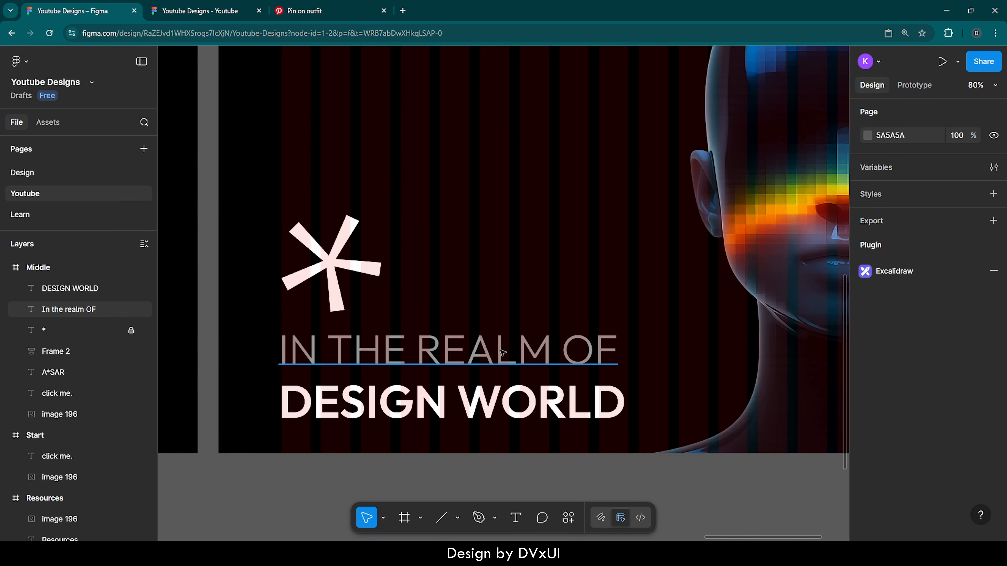
- Move both headline lines together slightly down, away from the asterisk
scroll(503, 353, "down", 5)
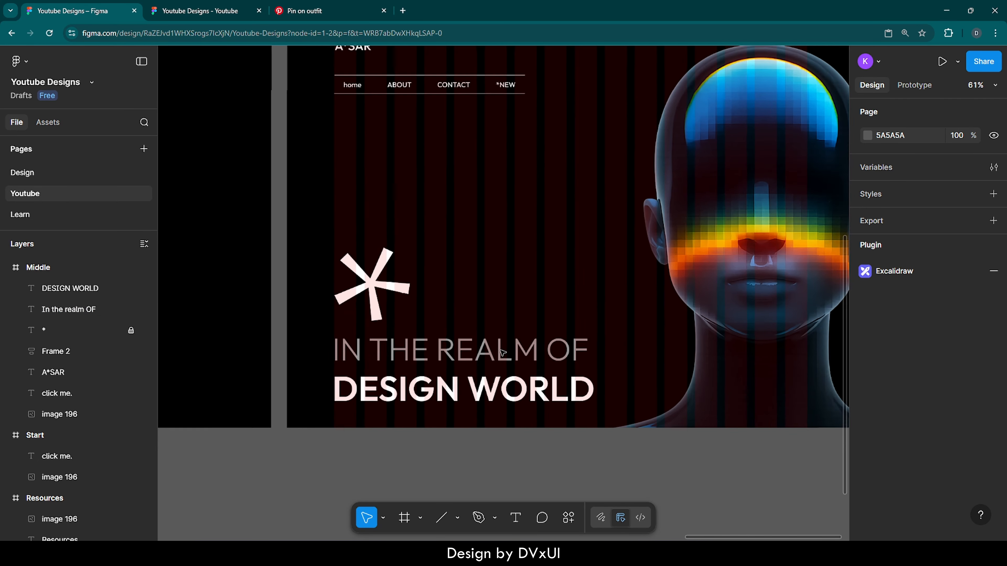
left_click(512, 385)
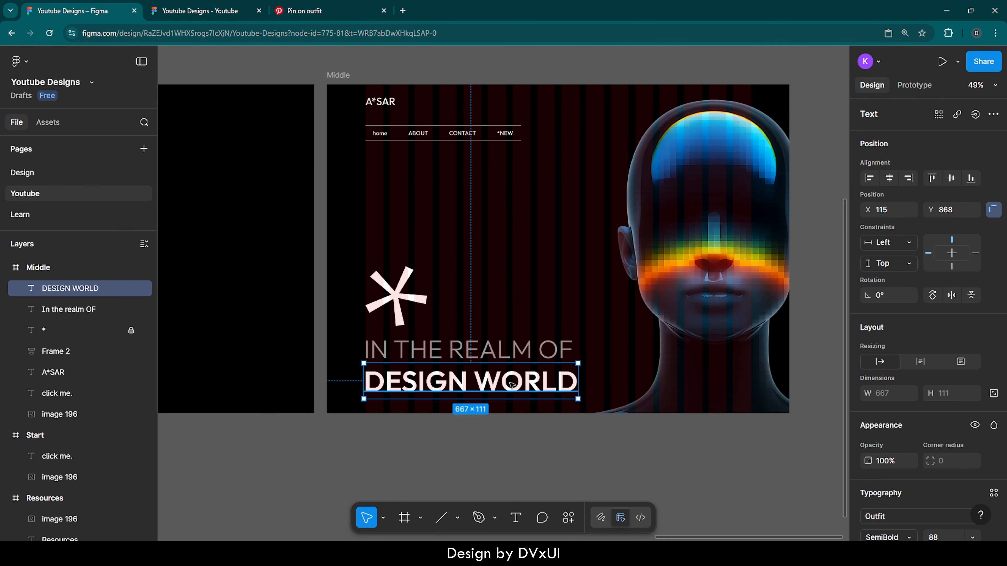
left_click(507, 345, "shift")
left_click_drag(506, 345, 506, 348)
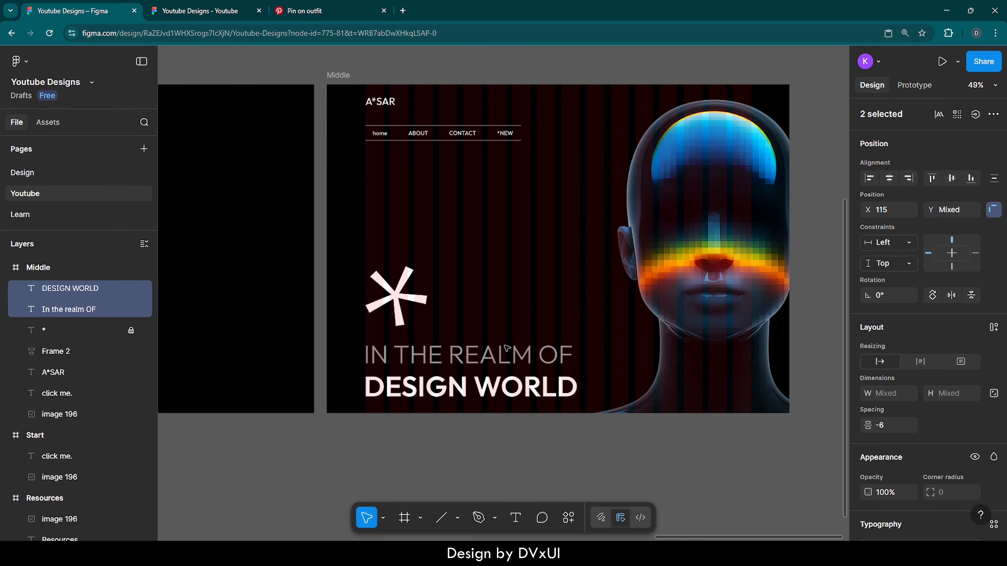
key("shift+Down")
left_click(538, 433)
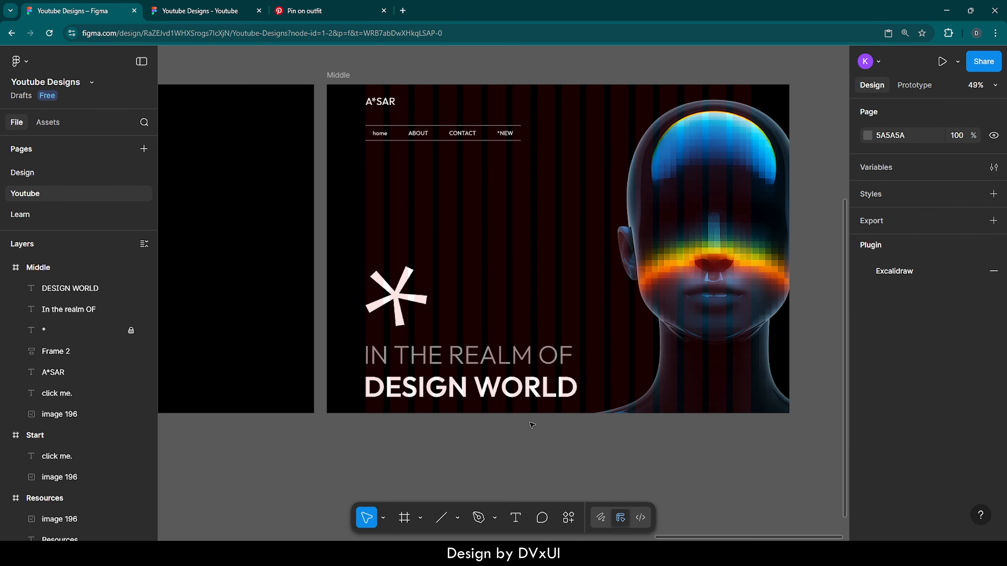
- Hide the 16-column layout guide on the Middle frame
scroll(543, 437, "up", 1)
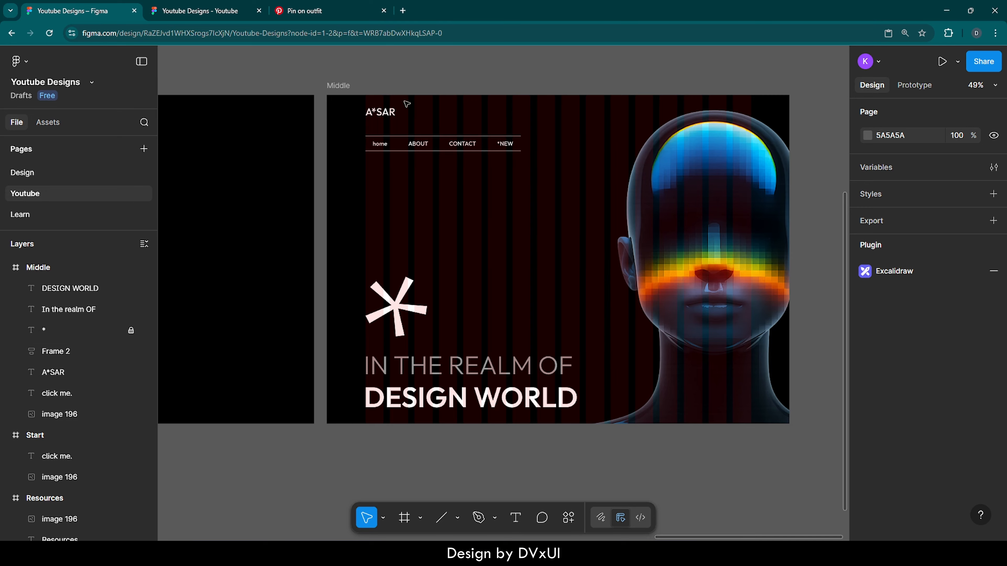
left_click(350, 87)
scroll(906, 441, "down", 6)
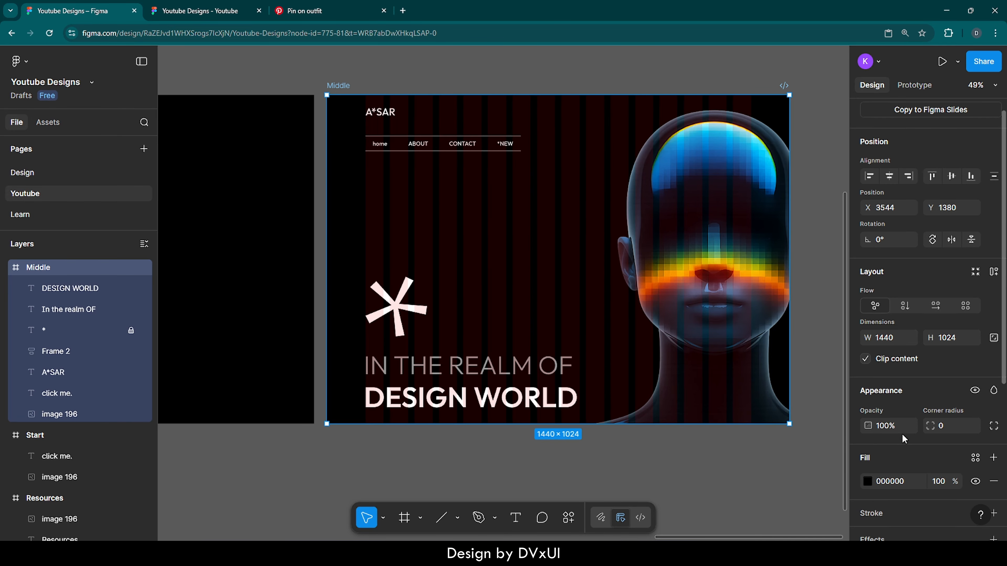
left_click(974, 464)
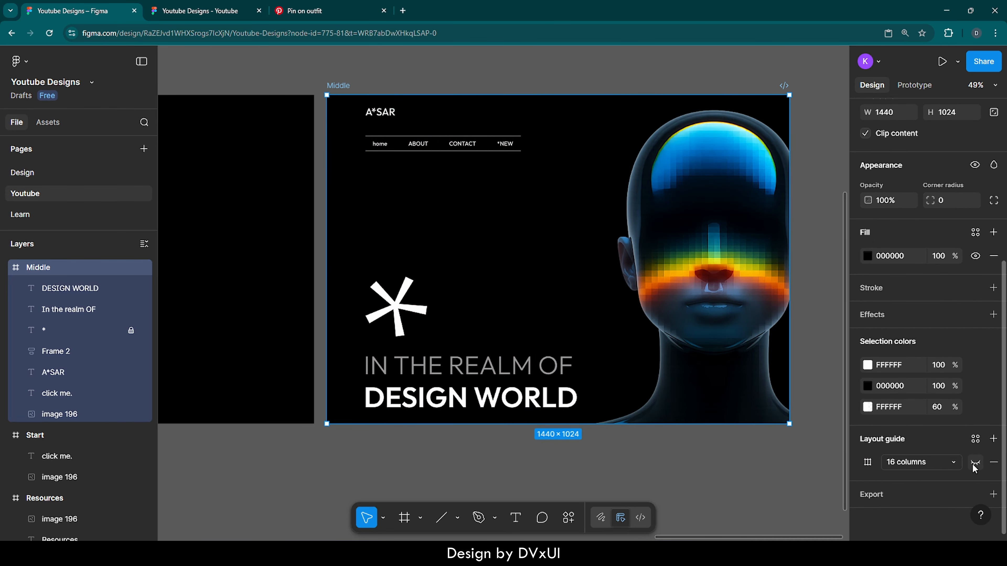
left_click(681, 481)
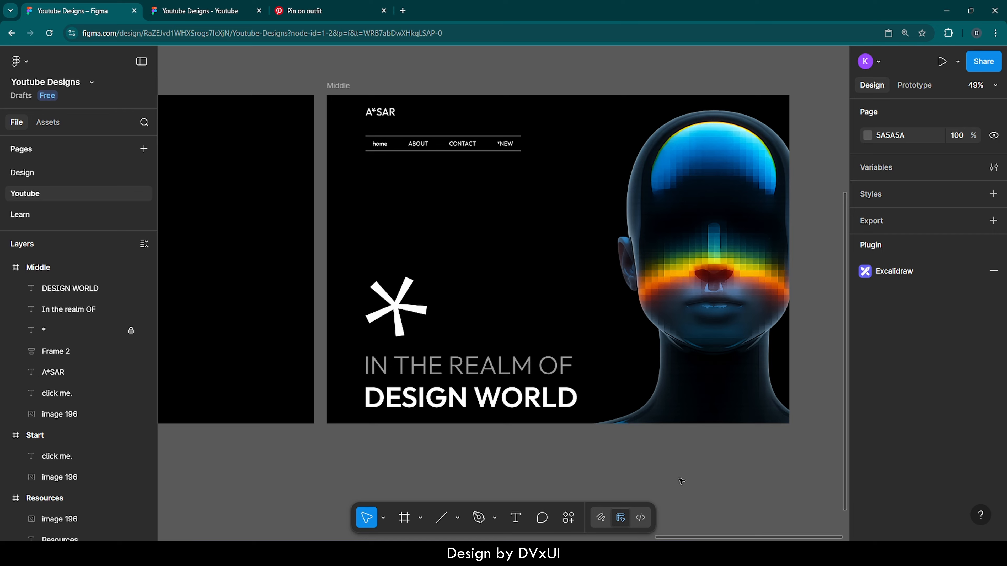
- Add a 100×100 ellipse above the headline in the Middle frame and set its width to 1440
key("o")
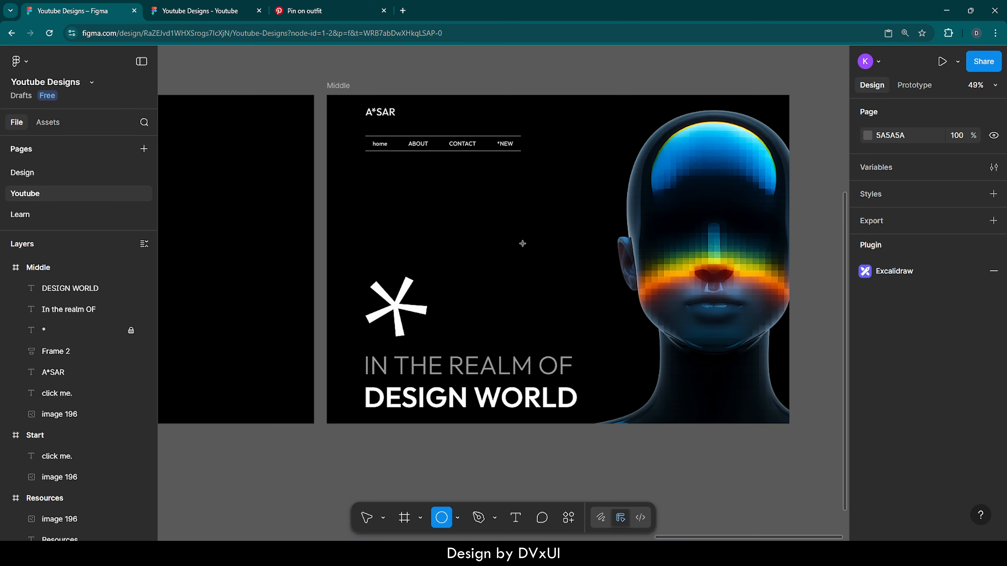
left_click(522, 244)
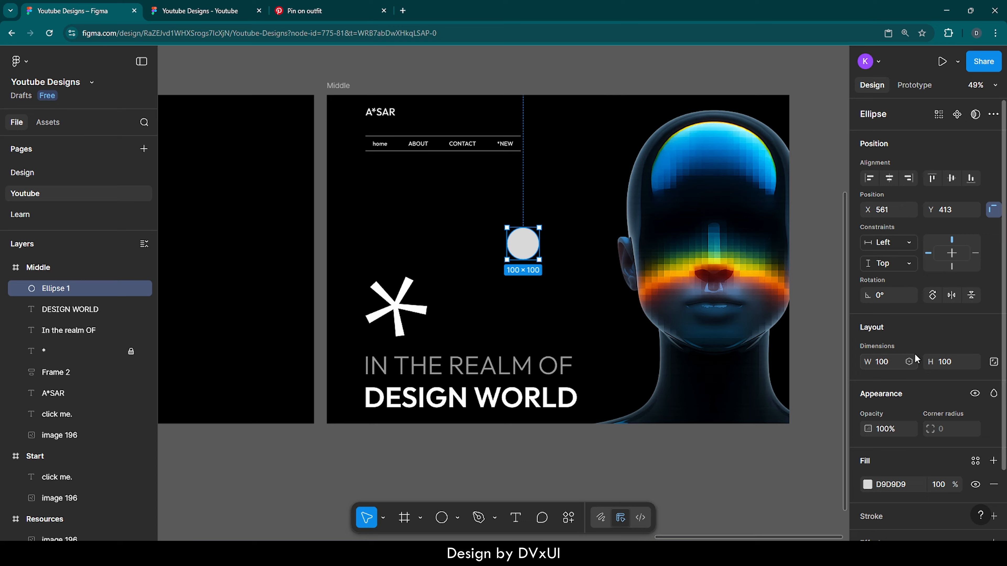
scroll(914, 354, "down", 1)
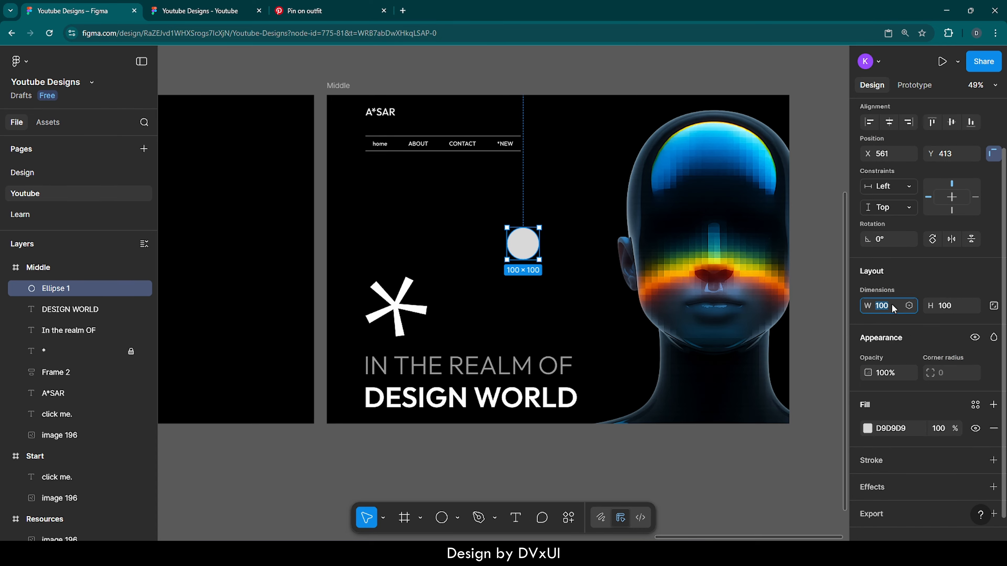
key("BackSpace")
key("BackSpace")
type("440")
key("Return")
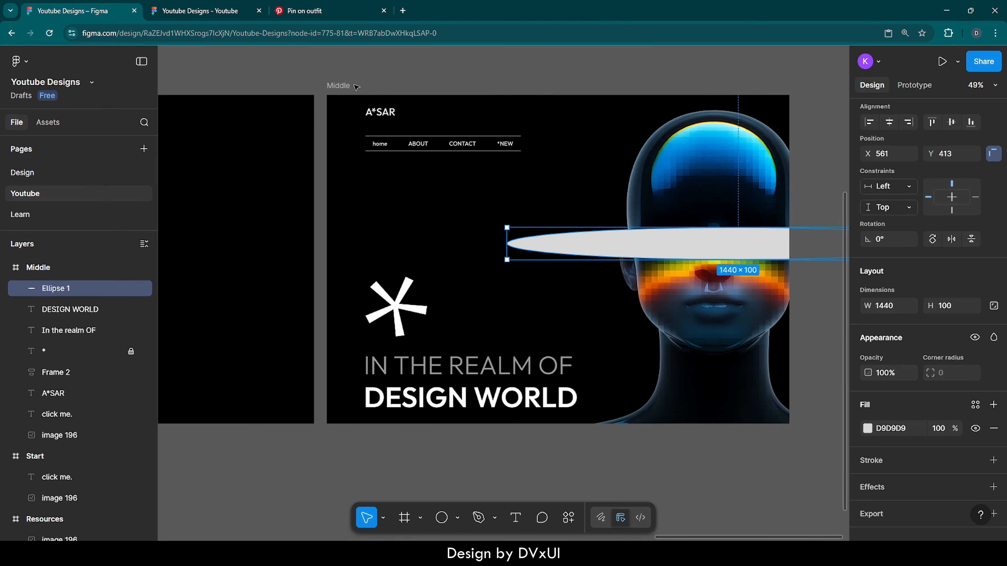
- Centre the ellipse horizontally in the Middle frame and set its height to 350
left_click(338, 86)
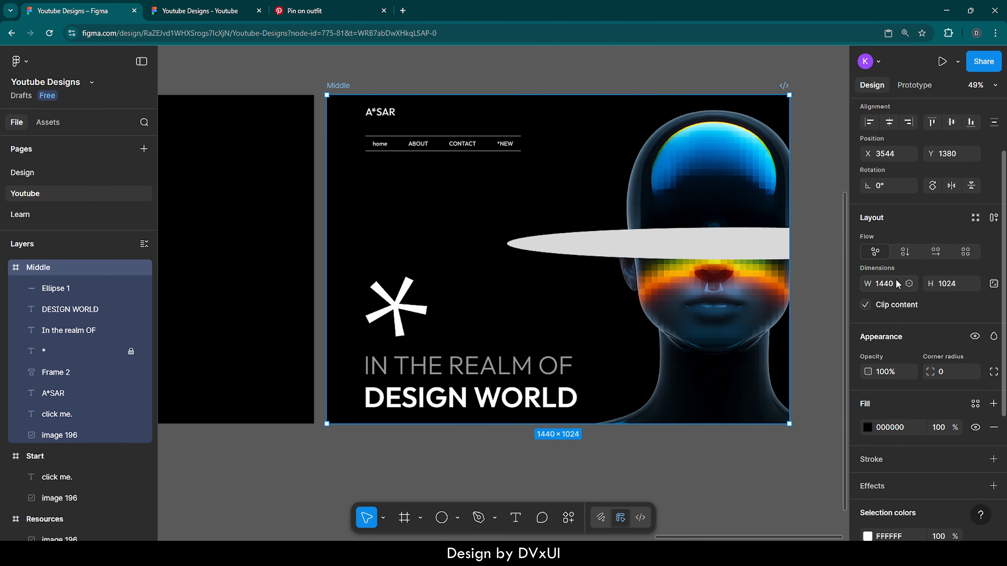
left_click(598, 240)
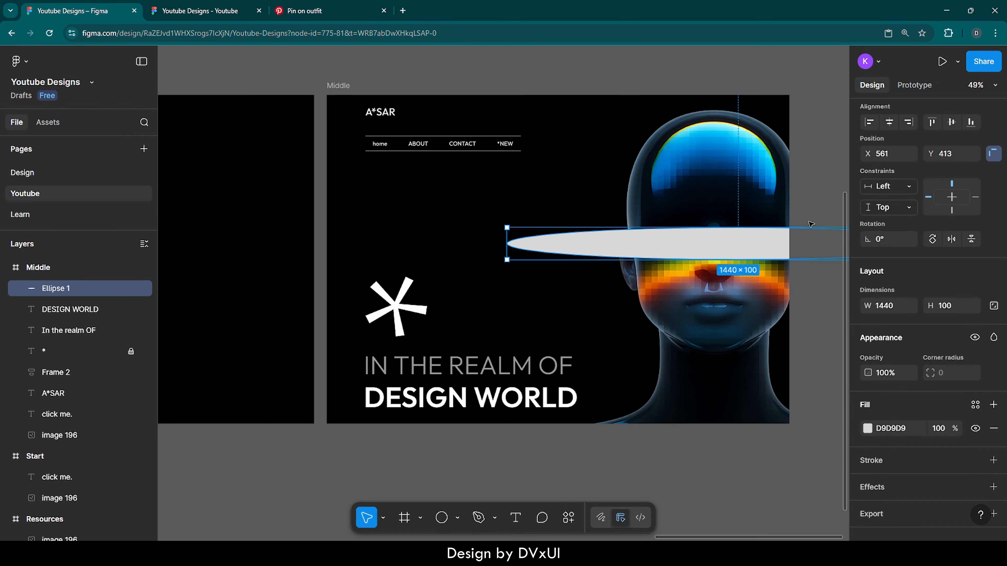
left_click(889, 122)
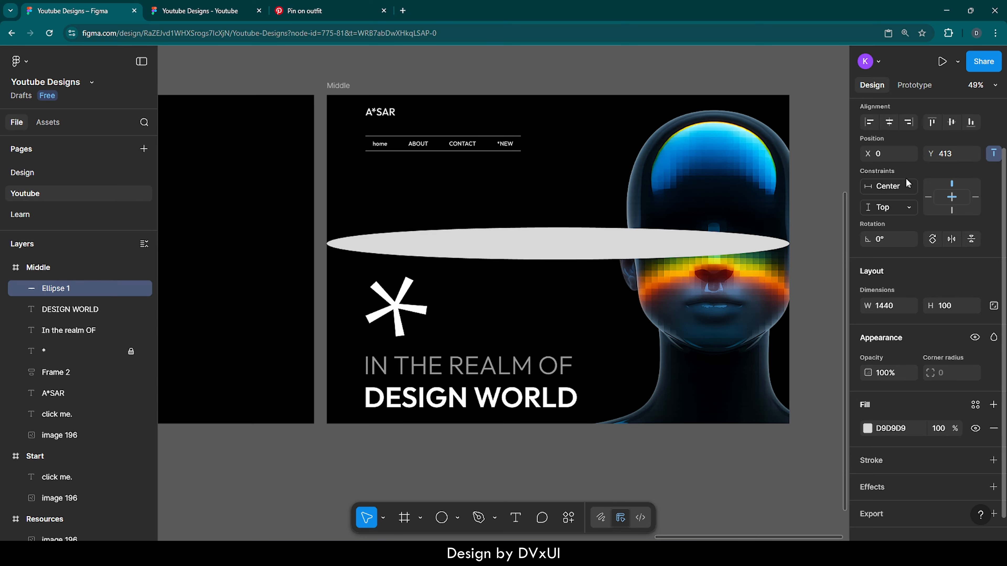
left_click(947, 307)
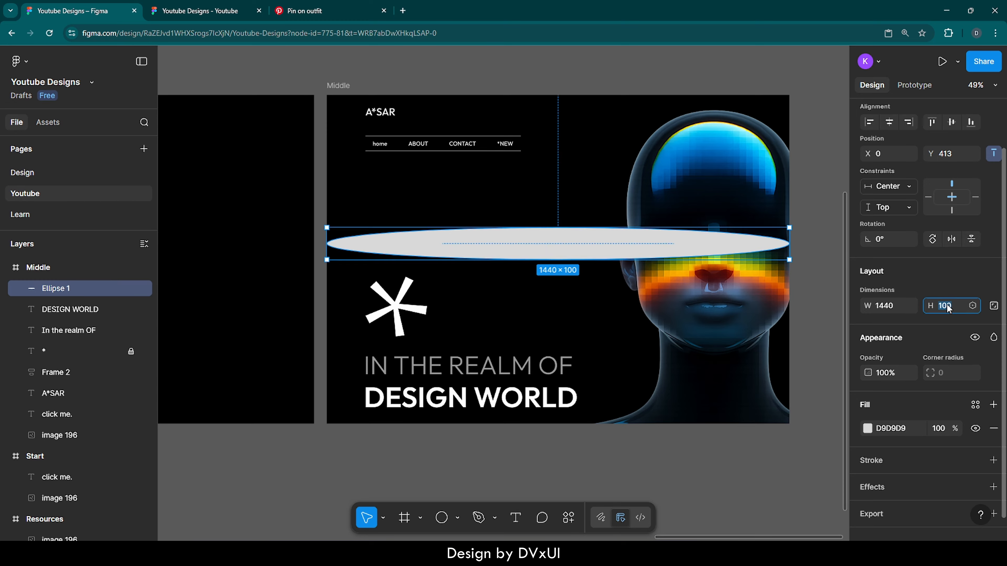
type("350")
key("Return")
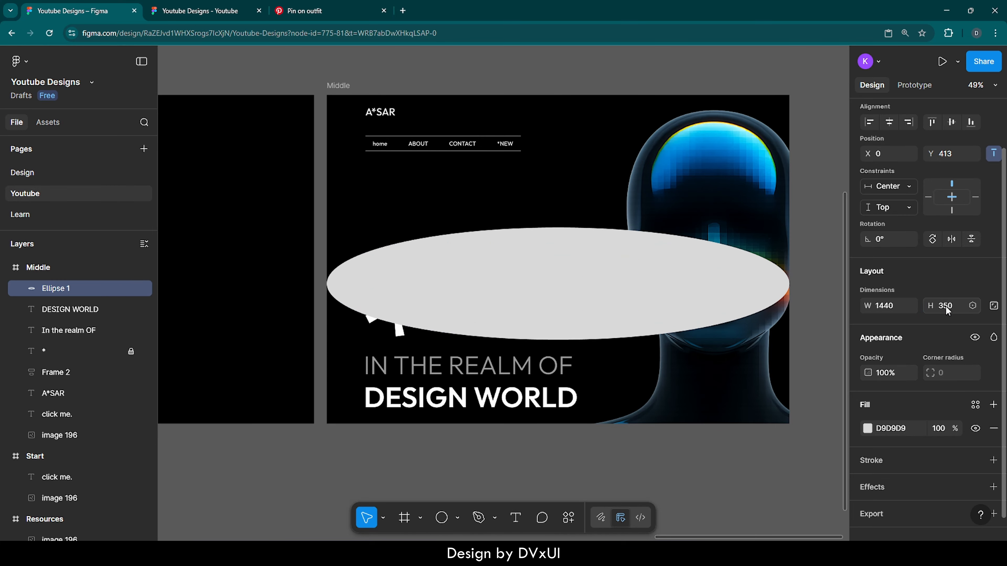
- Fill the ellipse with blue 0083D6 sampled from the pixelated blue area of the head image
left_click(868, 428)
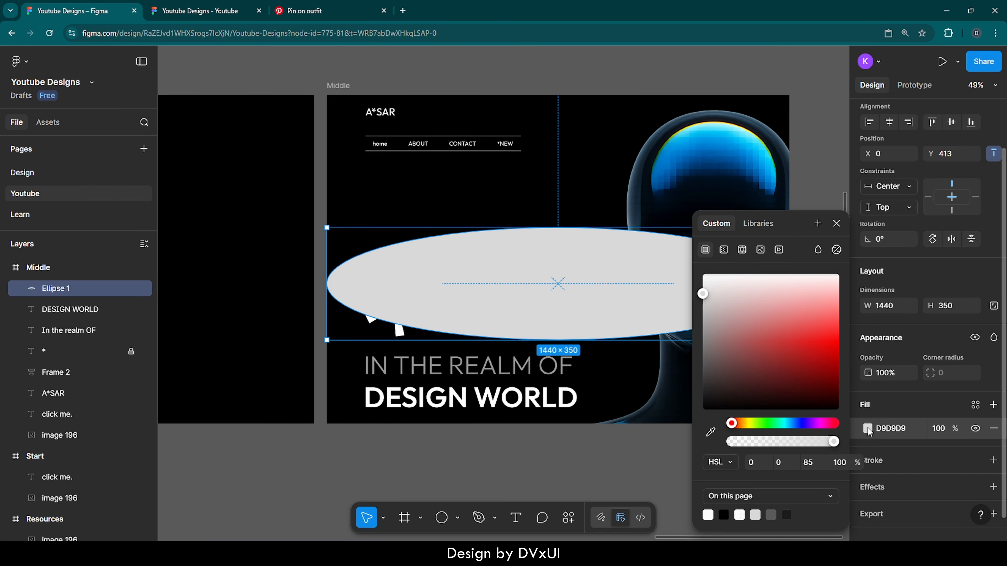
left_click(716, 432)
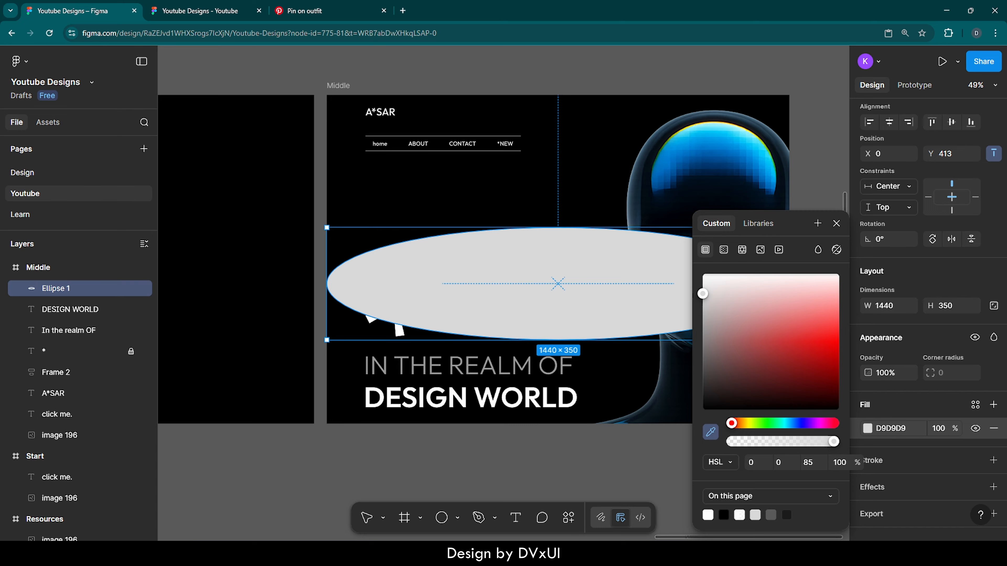
left_click(771, 173)
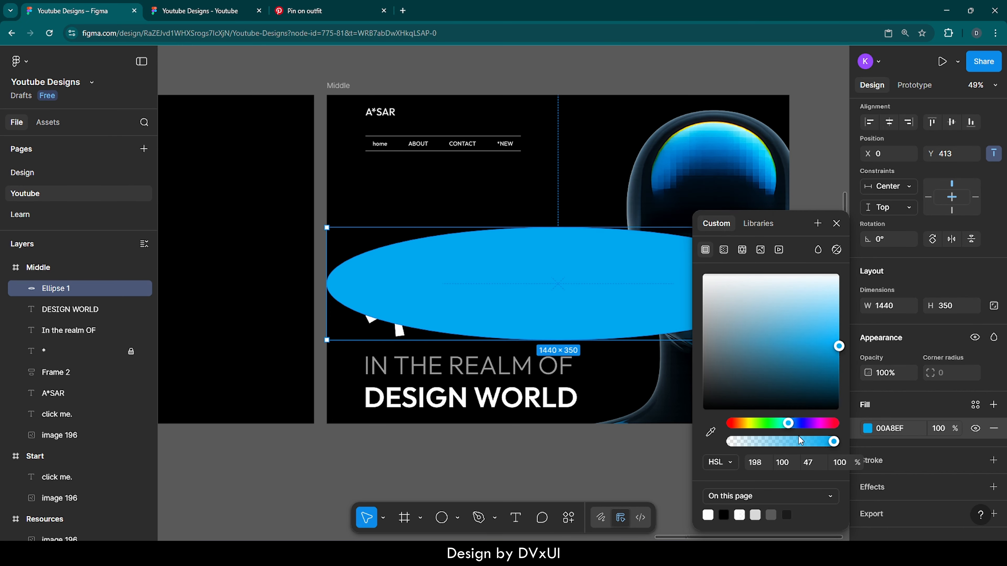
left_click(710, 432)
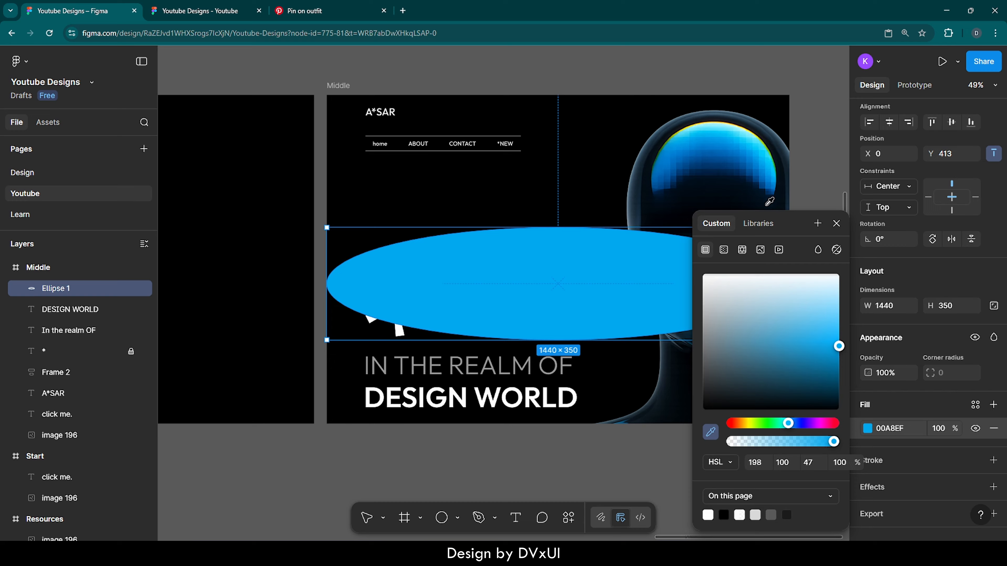
left_click(770, 183)
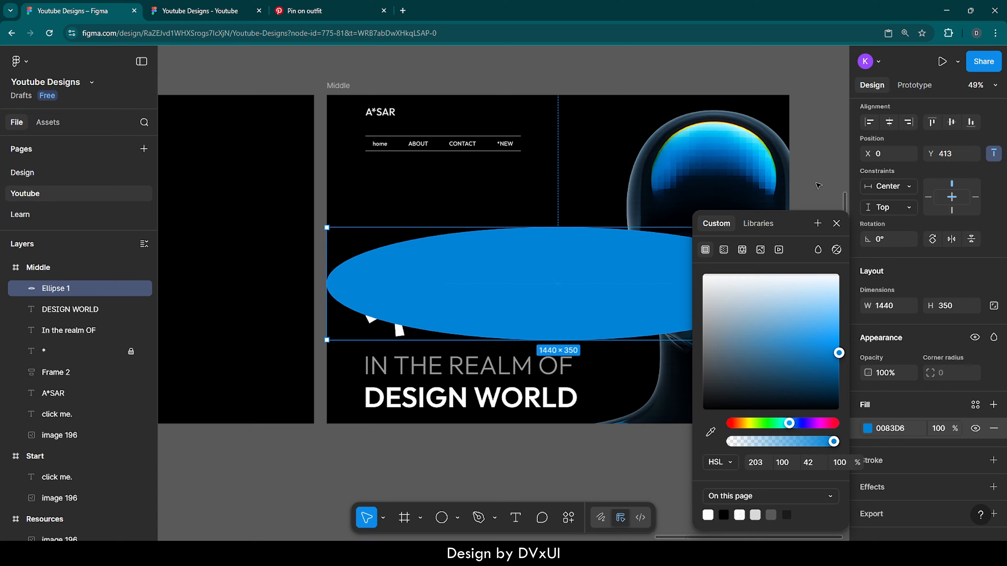
left_click(836, 224)
- Add a uniform layer blur effect of 700 to the blue ellipse
scroll(942, 409, "down", 1)
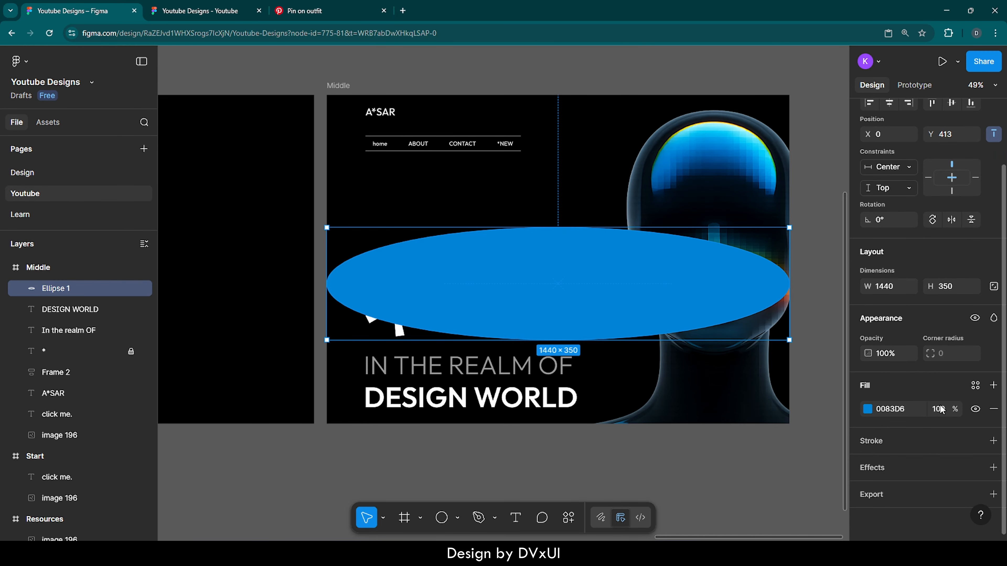
left_click(881, 467)
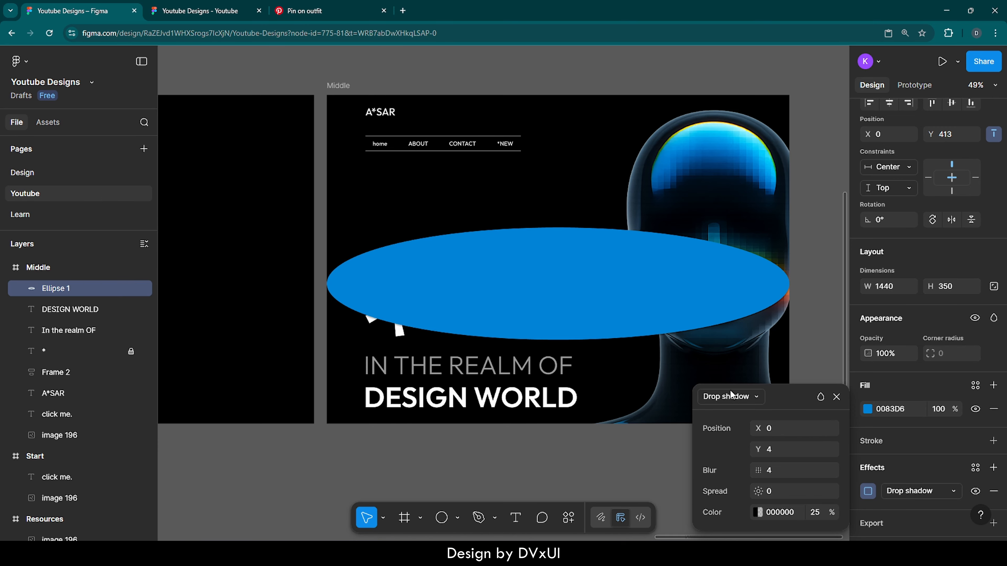
left_click(731, 397)
left_click(729, 414)
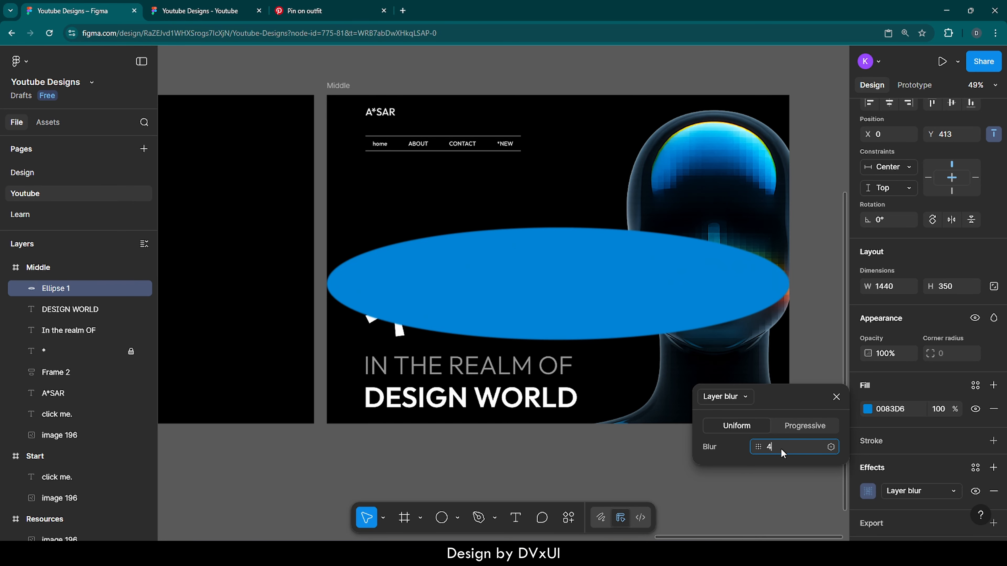
left_click(780, 449)
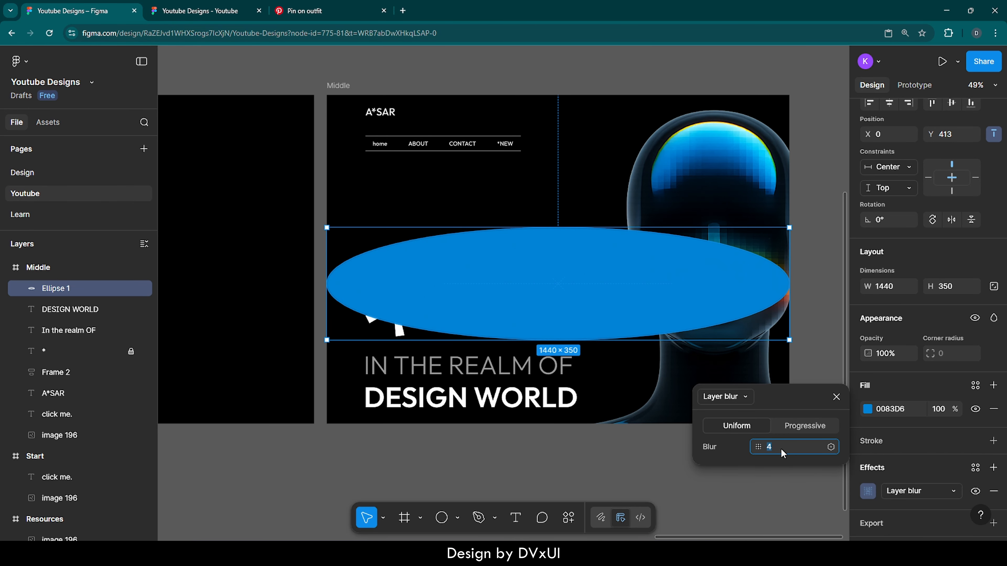
type("700")
key("Return")
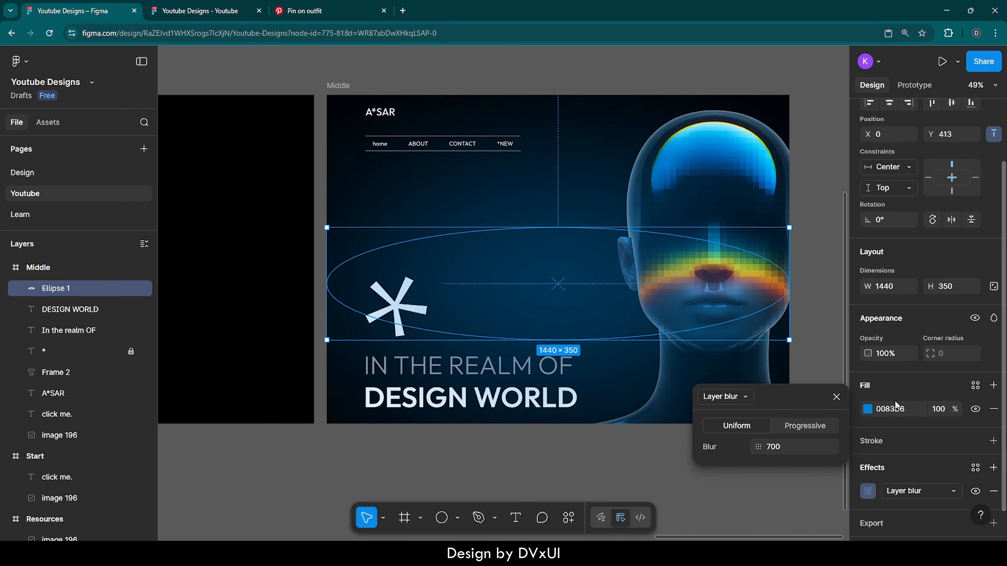
- Set the blue ellipse's fill opacity to 60%
left_click(933, 412)
type("60")
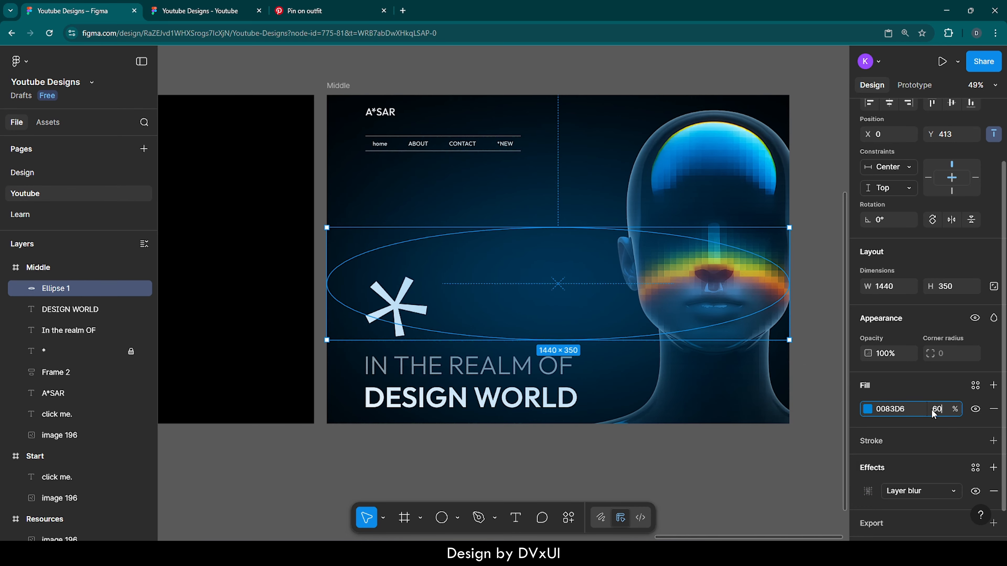
key("Return")
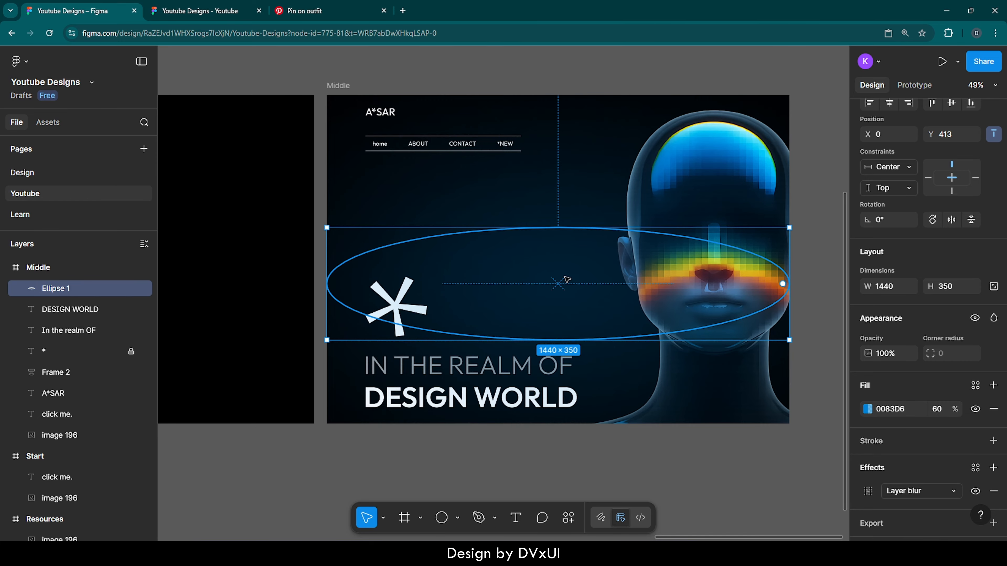
- Move the blurred ellipse down to Y 849 so it straddles the Middle frame's lower edge
key("shift+Down")
key("shift+Down")
key("shift+Down")
key("shift+Down")
key("shift+Down")
key("shift+Down")
key("shift+Down")
key("shift+Down")
key("shift+Down")
key("shift+Down")
key("shift+Down")
key("shift+Down")
key("shift+Down")
key("shift+Down")
key("shift+Down")
key("shift+Down")
key("shift+Down")
key("shift+Down")
key("shift+Down")
key("shift+Down")
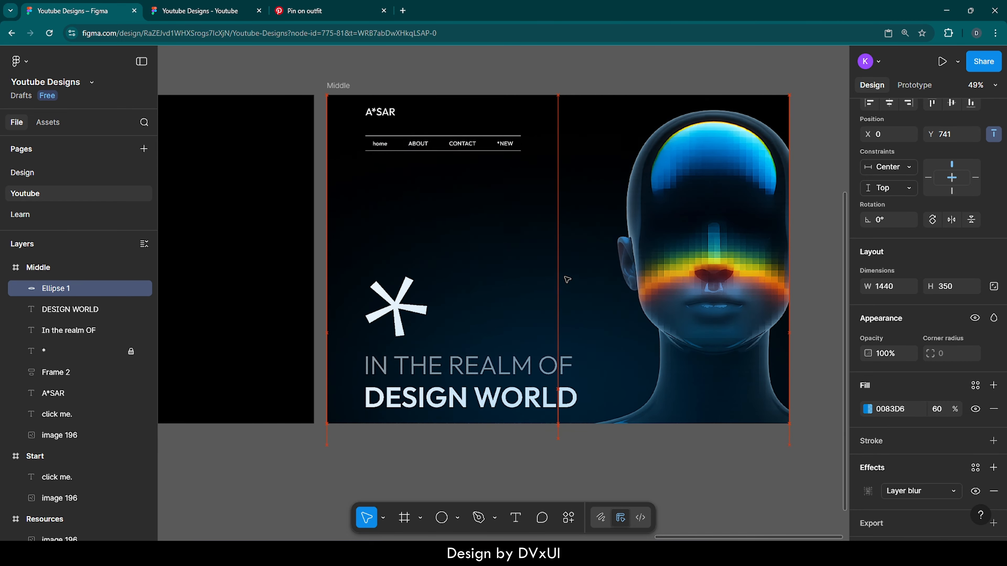
key("shift+Down")
key("shift+Down")
key("shift+Down")
key("shift+Down")
key("shift+Down")
key("shift+Down")
key("shift+Down")
key("shift+Down")
key("shift+Down")
key("shift+Down")
key("shift+Down")
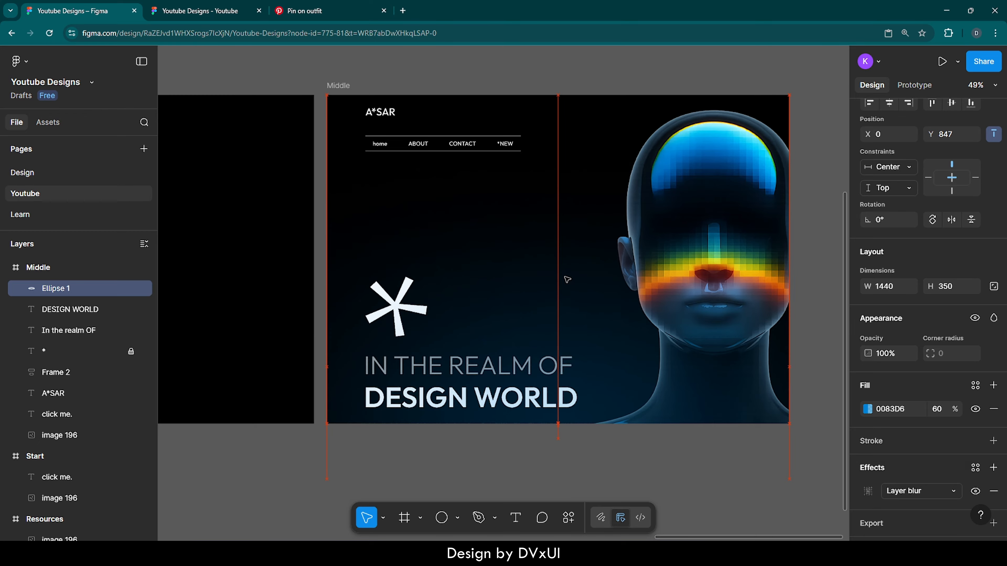
key("Down")
key("Down")
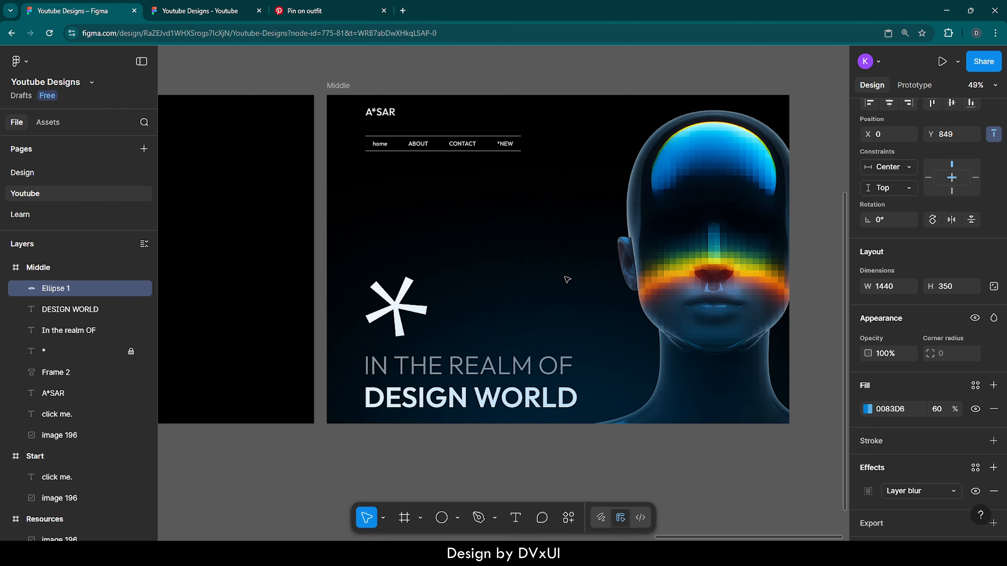
- Send the blurred ellipse to the back of the Middle frame, behind the text and head image, and deselect it
scroll(580, 413, "up", 3)
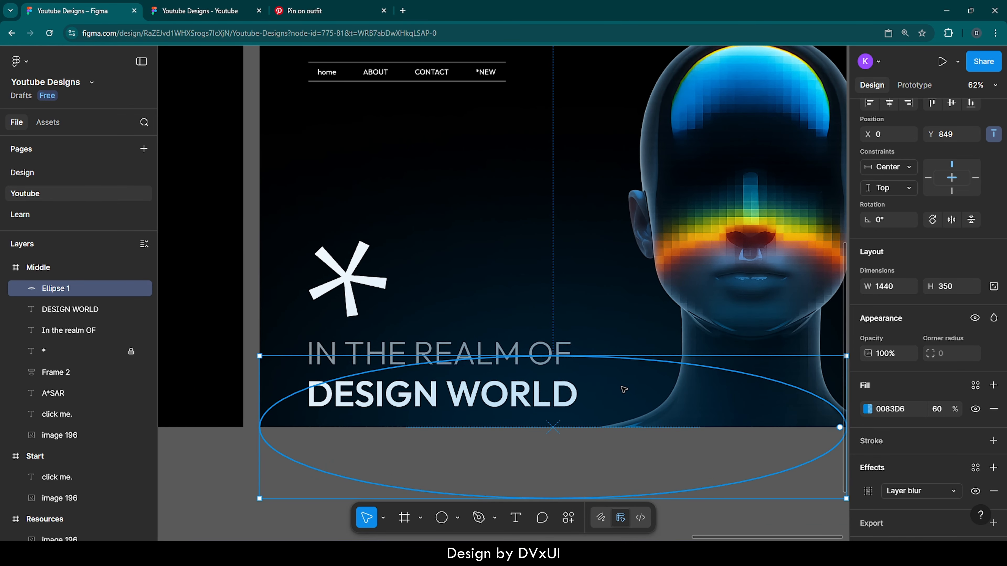
right_click(616, 382)
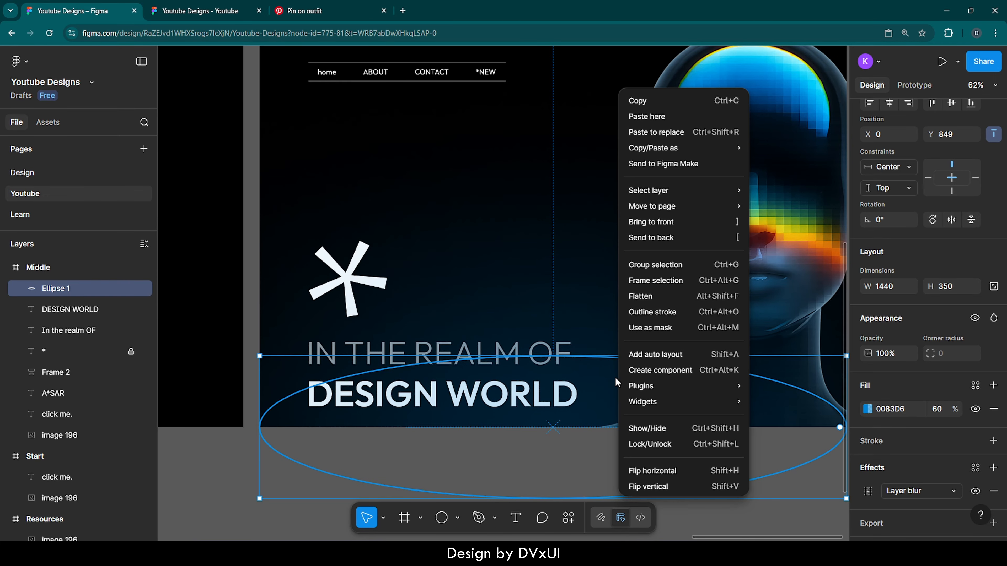
left_click(632, 238)
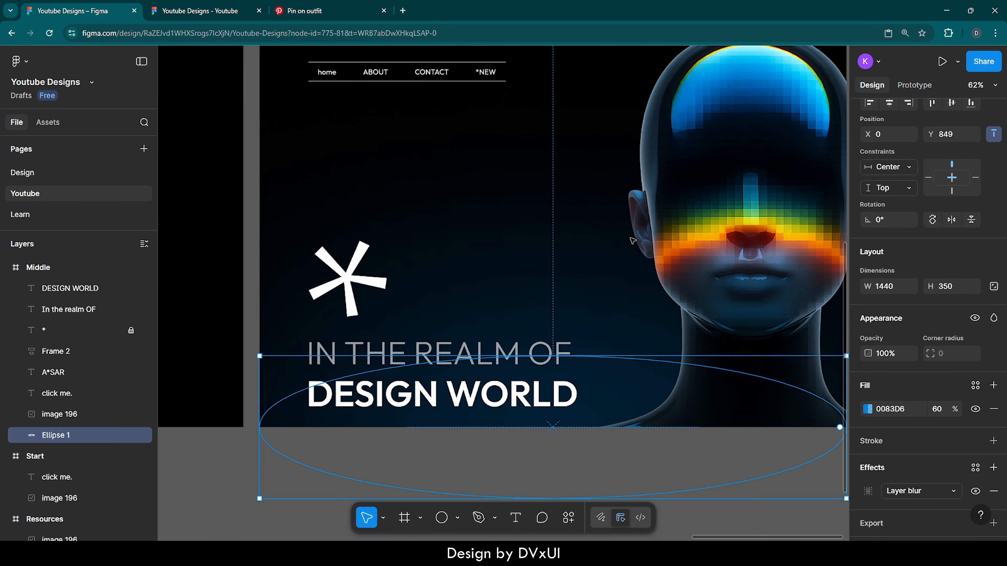
left_click(468, 282)
scroll(467, 281, "down", 3)
scroll(468, 281, "up", 1)
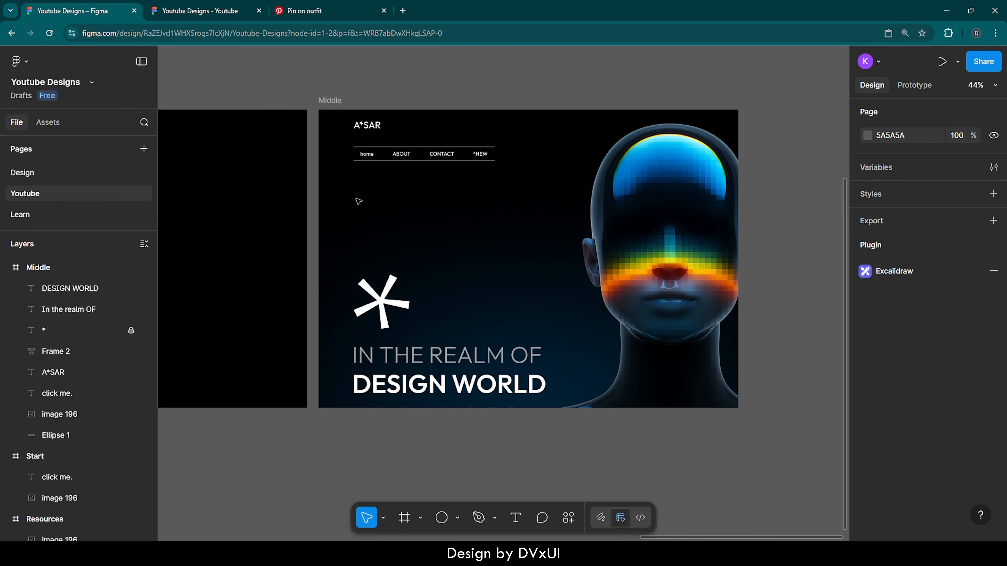
- Unlock the Middle frame's asterisk and copy it with the logo, navigation, both headline lines and blurred ellipse into the Start frame
scroll(393, 209, "left", 6)
scroll(394, 211, "left", 3)
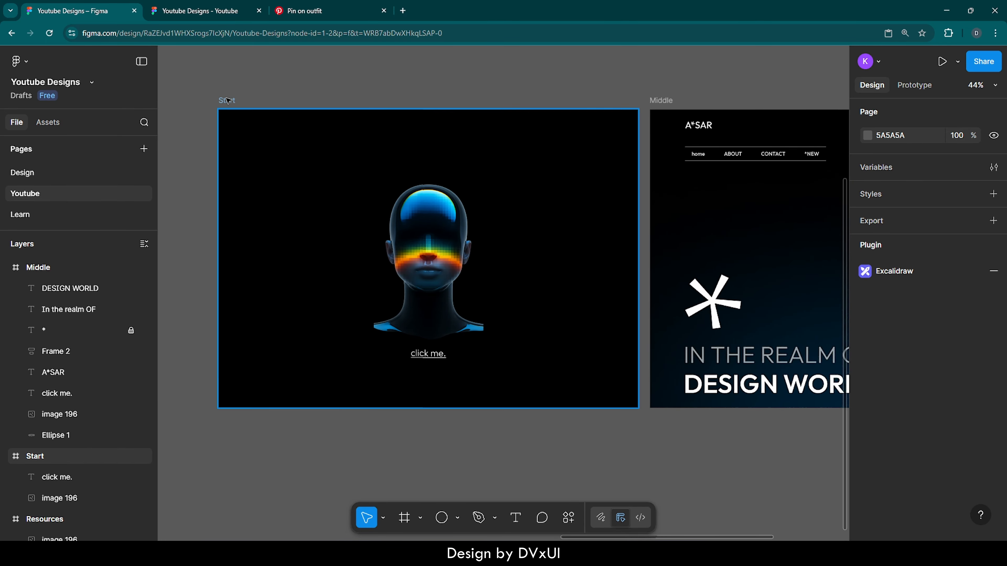
scroll(576, 192, "right", 9)
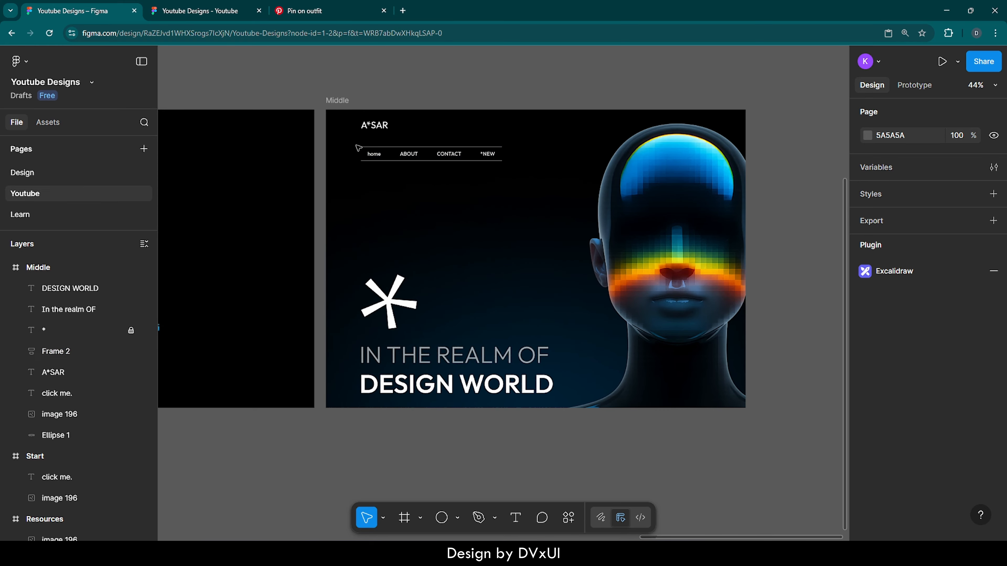
left_click(367, 126)
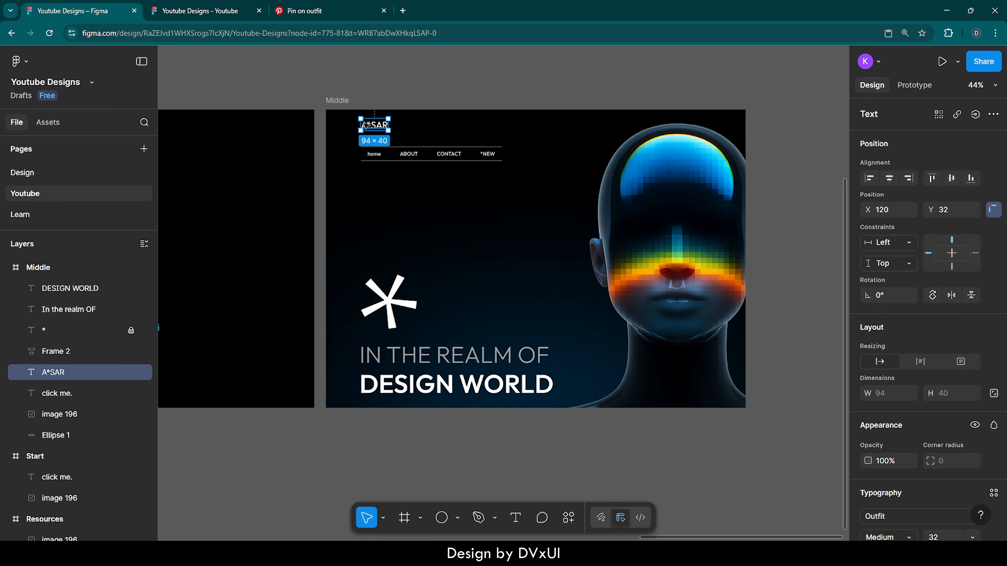
left_click(377, 155, "shift")
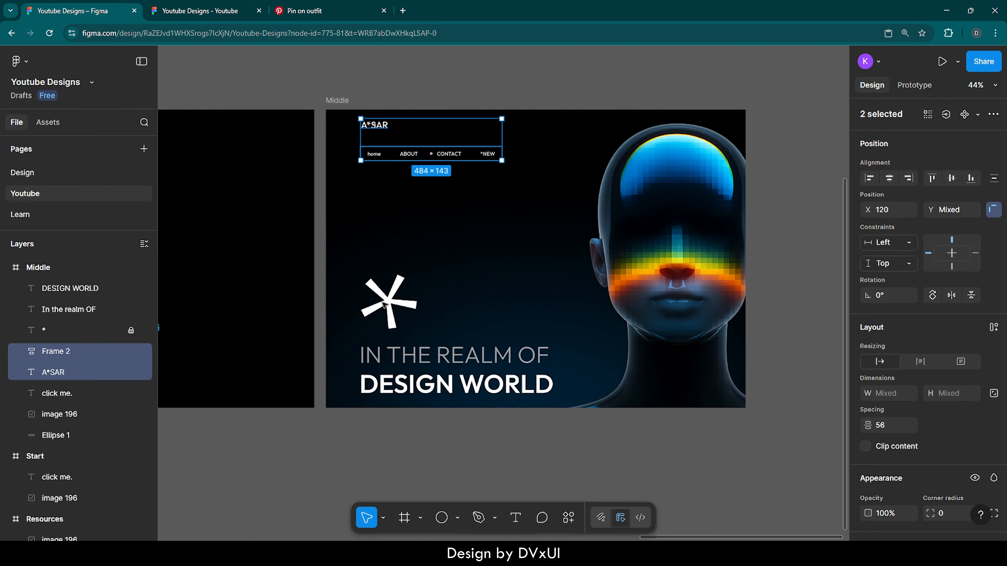
left_click(131, 330)
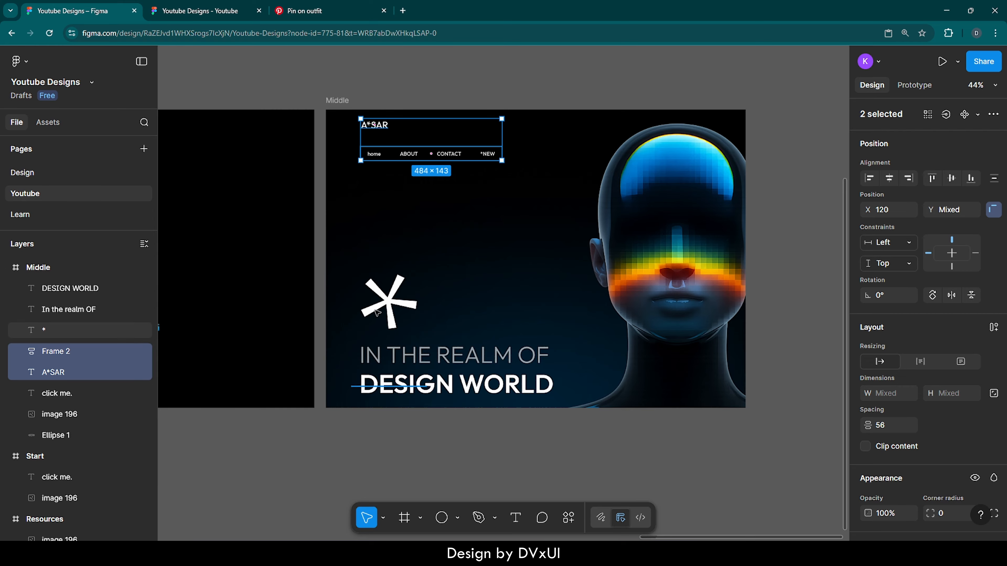
left_click(376, 312, "shift")
left_click(545, 365, "shift")
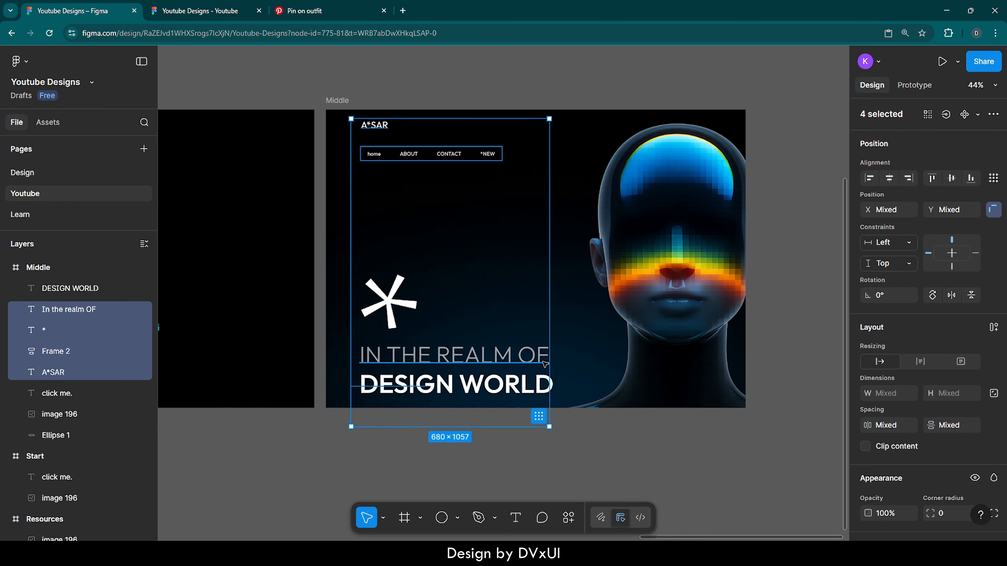
left_click(542, 383, "shift")
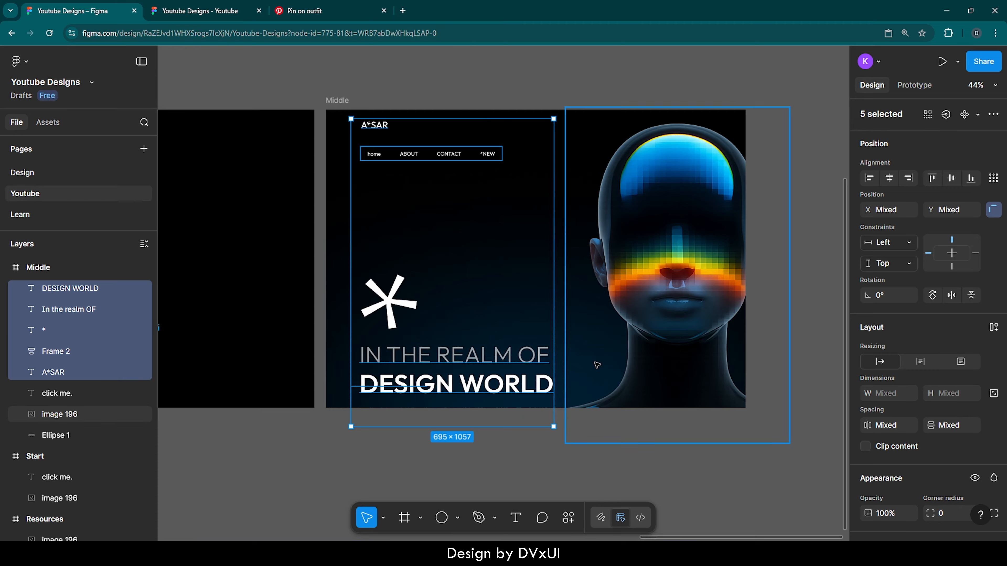
left_click(563, 395, "shift")
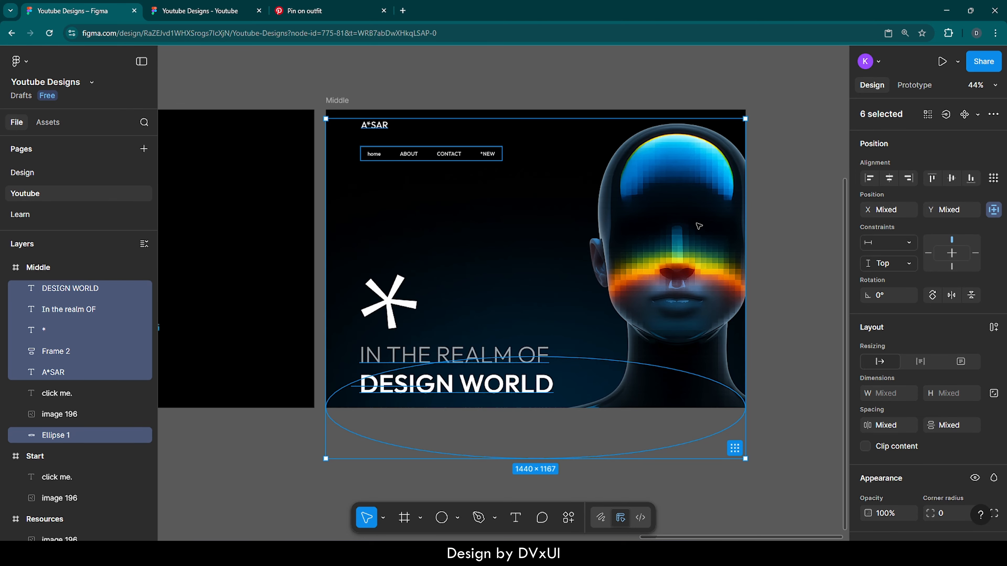
scroll(699, 226, "left", 10)
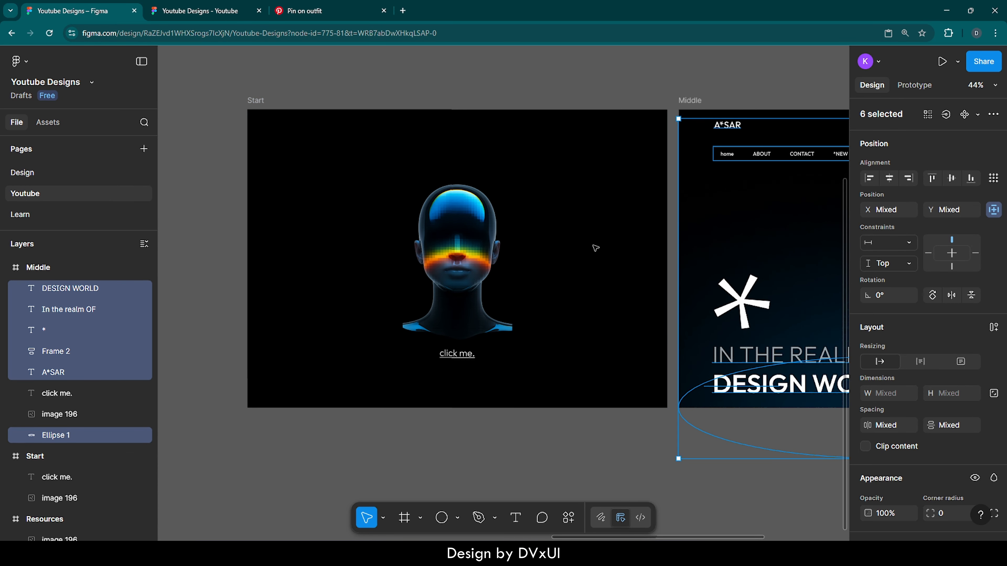
left_click(254, 105)
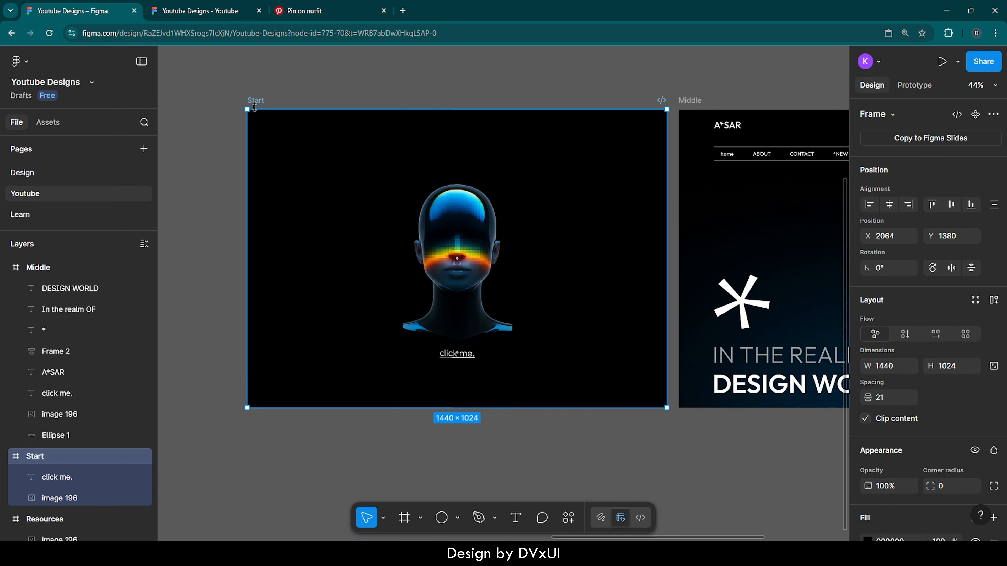
key("ctrl+v")
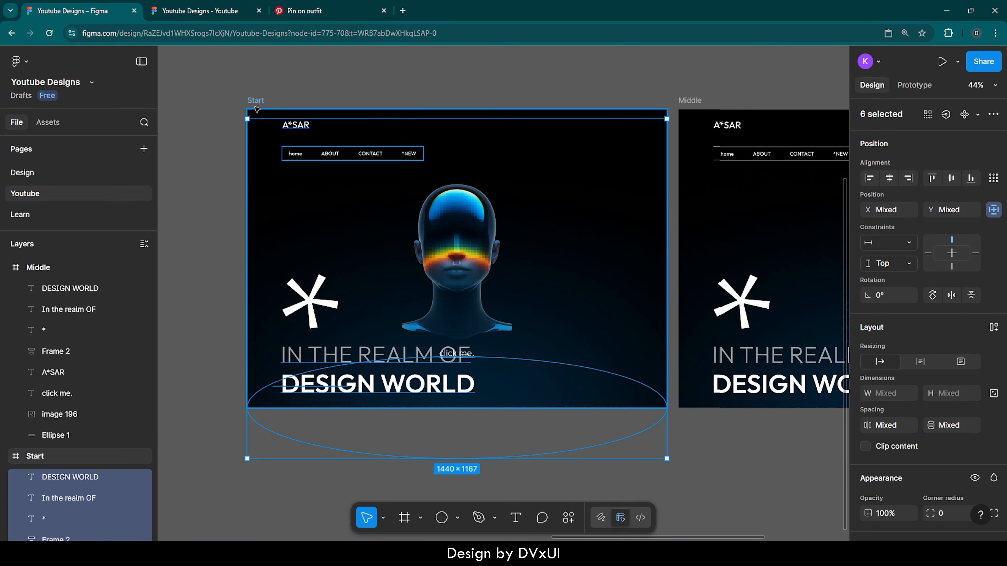
left_click(351, 93)
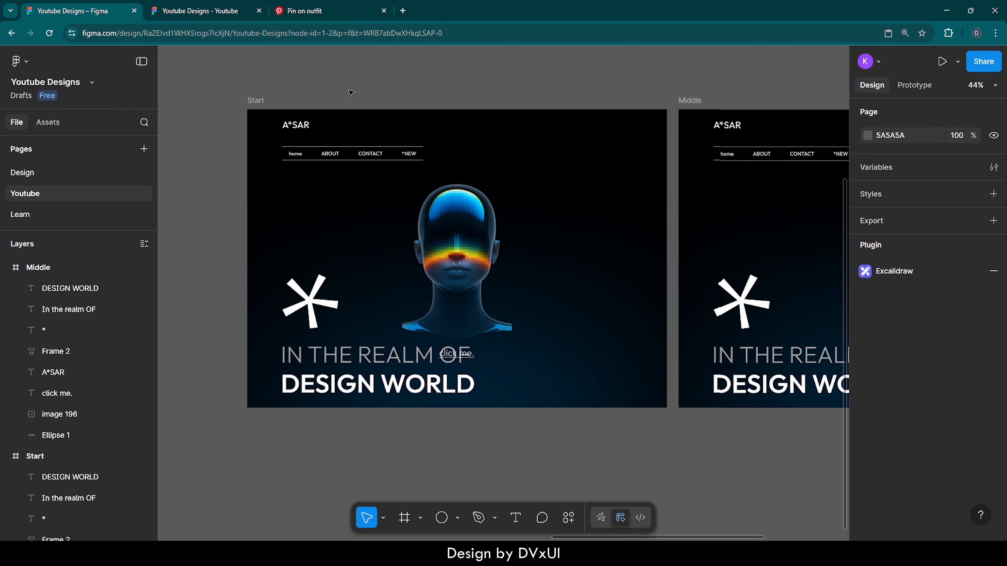
- Move the Start frame's A*SAR logo and navigation bar together straight up, fully outside the frame's upper edge
left_click(295, 124)
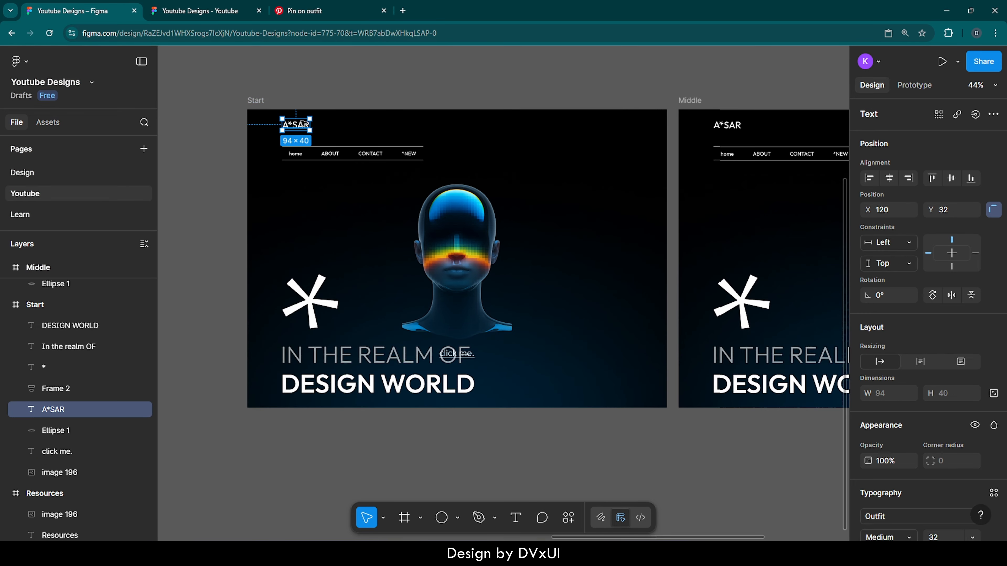
left_click(342, 148, "shift")
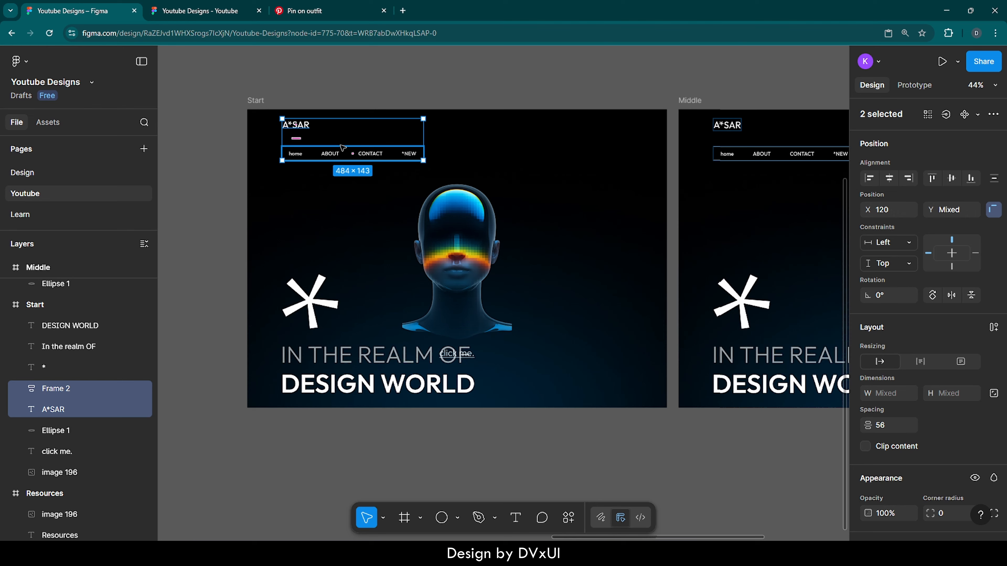
key("shift+Up")
key("shift+Up")
key("shift+Up")
key("shift+Up")
key("shift+Up")
key("shift+Up")
key("shift+Up")
key("shift+Up")
key("shift+Up")
key("shift+Up")
key("shift+Up")
key("shift+Up")
key("shift+Up")
key("shift+Up")
key("shift+Up")
key("shift+Up")
key("shift+Up")
key("shift+Up")
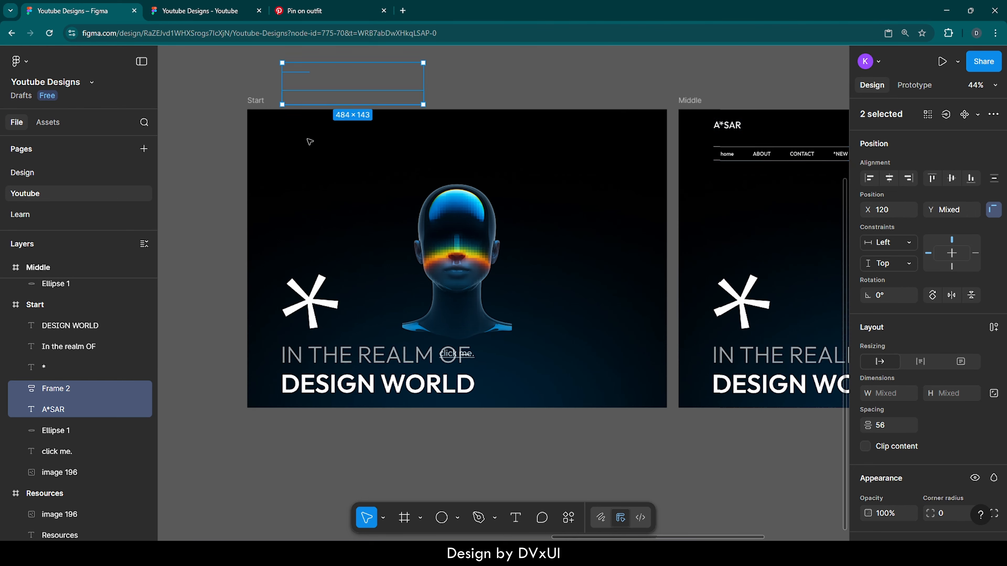
key("shift+Up")
key("shift+Up")
key("shift+Up")
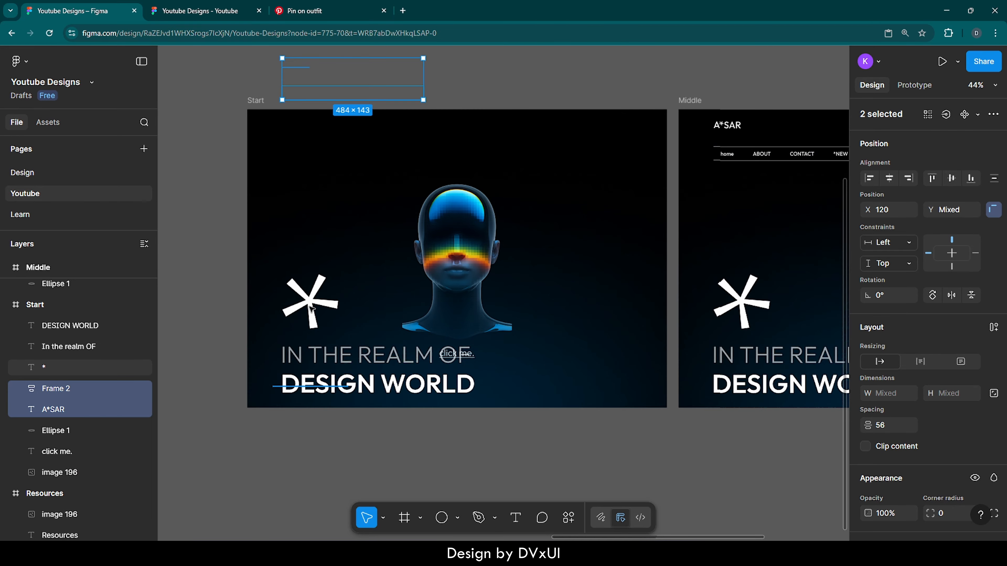
- Move the Start frame's asterisk straight left to X -297, fully outside the frame's left edge
left_click(295, 312)
key("shift+Left")
key("shift+Left")
key("shift+Left")
key("shift+Left")
key("shift+Left")
key("shift+Left")
key("shift+Left")
key("shift+Left")
key("shift+Left")
key("shift+Left")
key("shift+Left")
key("shift+Left")
key("shift+Left")
key("shift+Left")
key("shift+Left")
key("shift+Left")
key("shift+Left")
key("shift+Left")
key("shift+Left")
key("shift+Left")
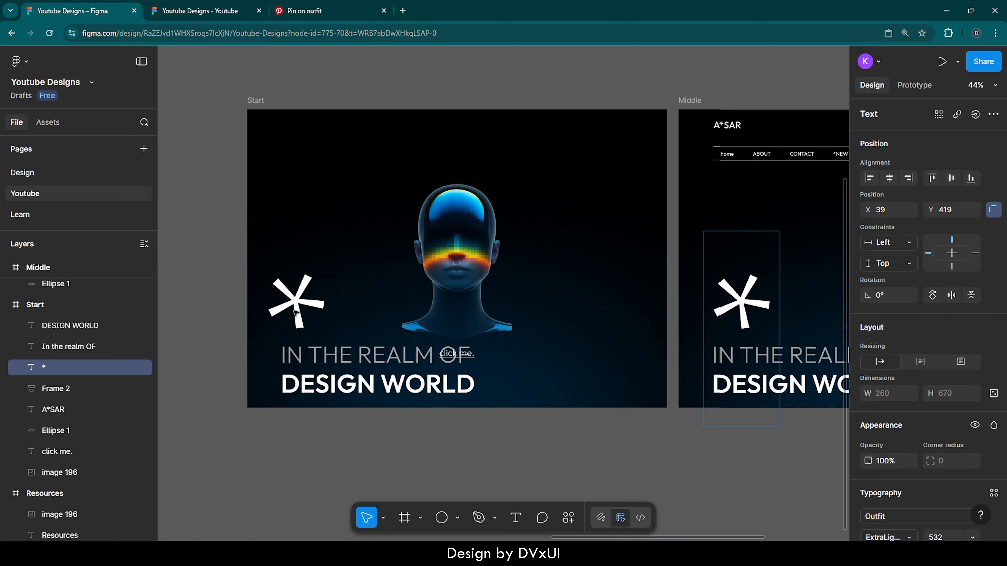
key("shift+Left")
key("shift+Left")
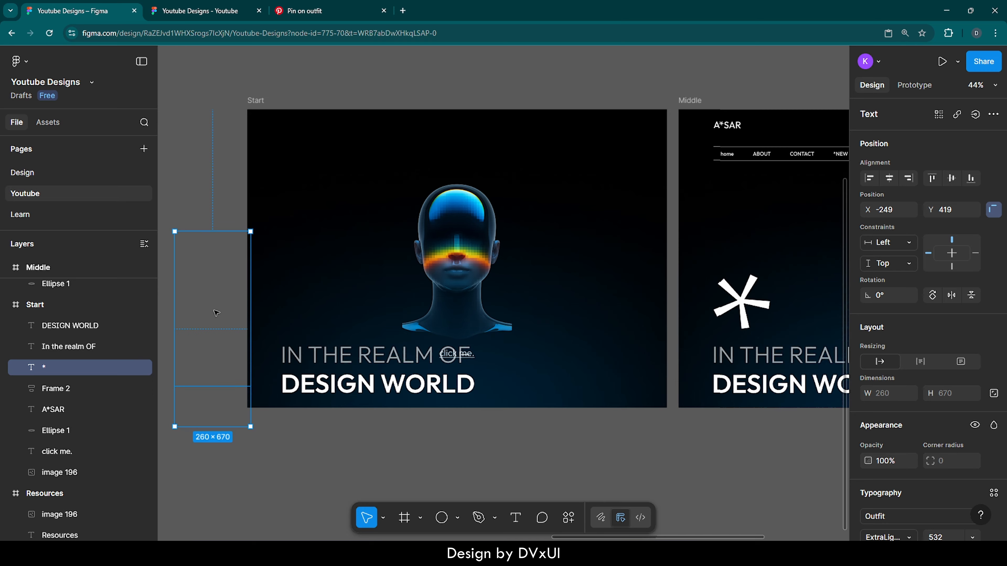
key("shift+Left")
key("shift+Left")
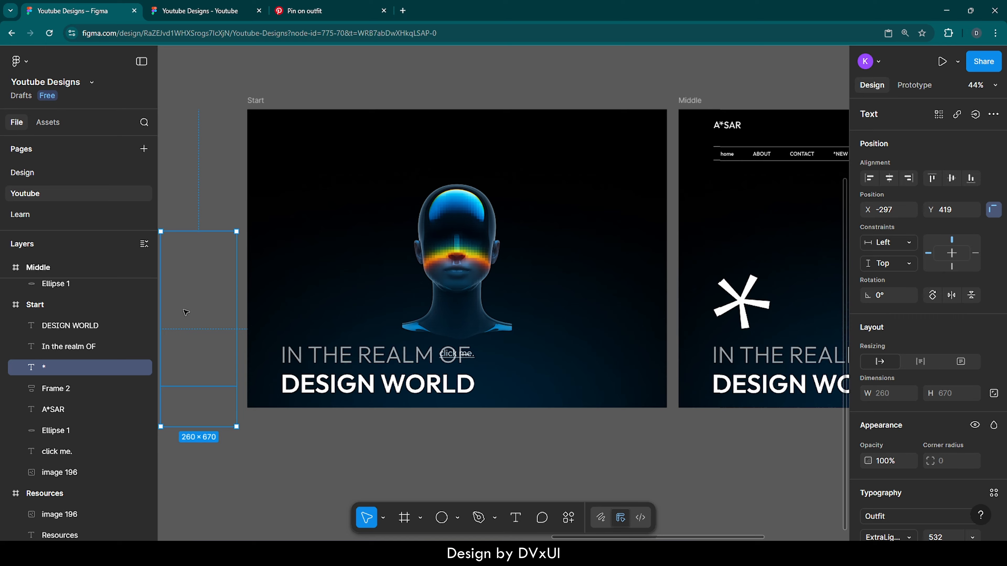
- Move the Start frame's two headline lines together straight down, fully below the frame's lower edge
left_click(360, 364)
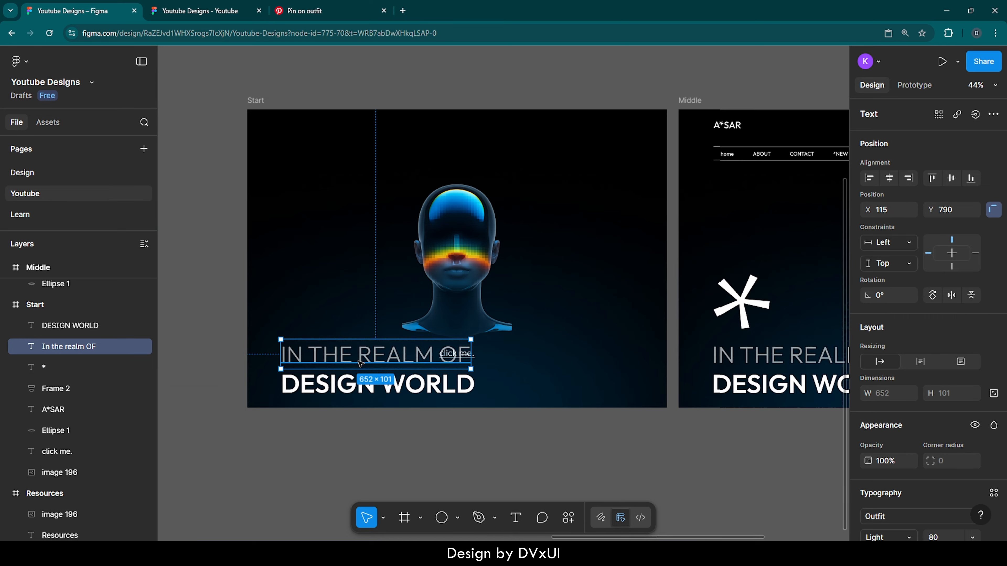
left_click(358, 391, "shift")
key("shift+Down")
key("shift+Down")
key("shift+Down")
key("shift+Down")
key("shift+Down")
key("shift+Down")
key("shift+Down")
key("shift+Down")
key("shift+Down")
key("shift+Down")
key("shift+Down")
key("shift+Down")
key("shift+Down")
key("shift+Down")
key("shift+Down")
key("shift+Down")
key("shift+Down")
key("shift+Down")
key("shift+Down")
key("shift+Down")
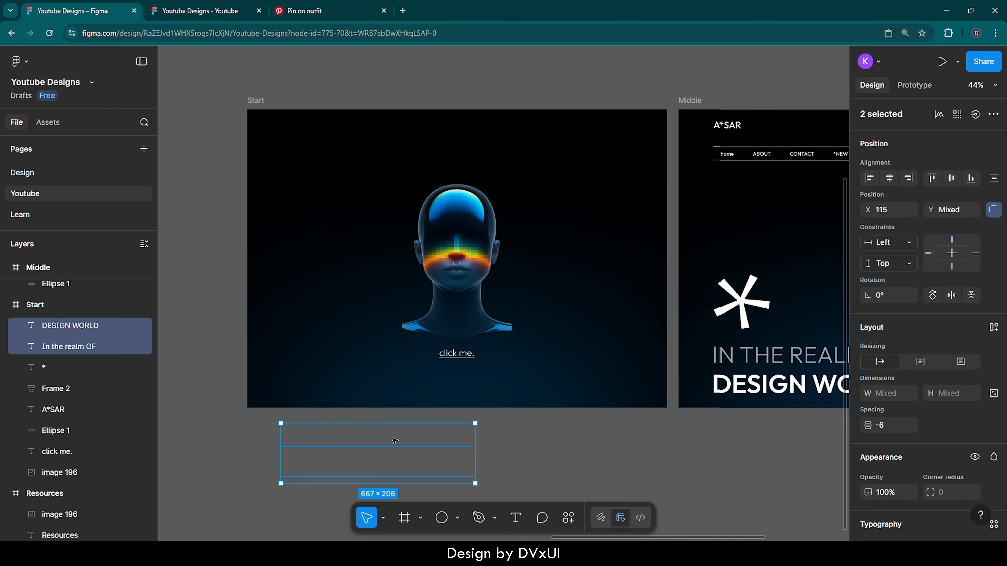
- Move the Start frame's blurred ellipse straight down to Y 1129, below the frame, and deselect it
left_click(523, 363)
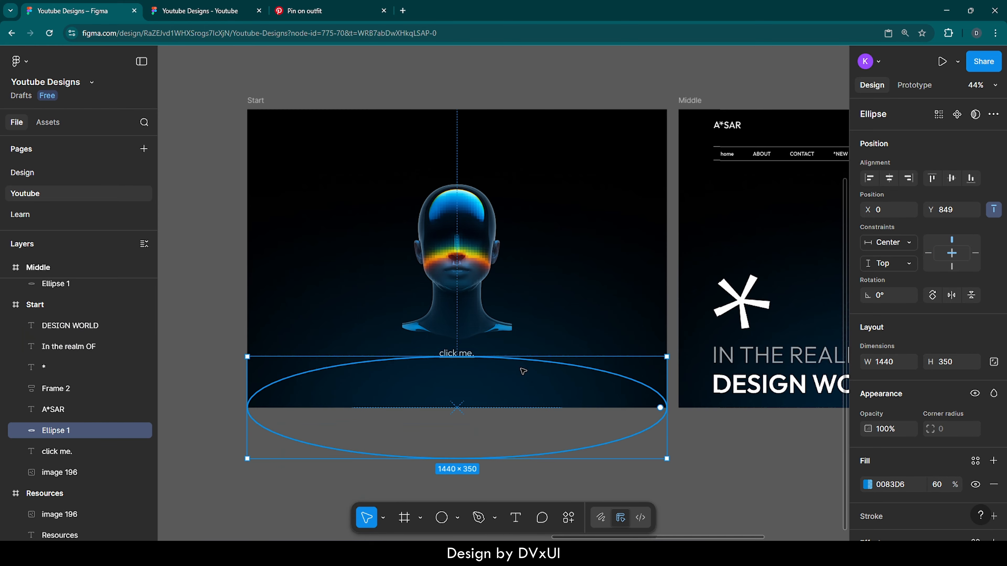
key("shift+Down")
key("shift+Down")
key("shift+Down")
key("shift+Down")
key("shift+Down")
key("shift+Down")
key("shift+Down")
key("shift+Down")
key("shift+Down")
key("shift+Down")
key("shift+Down")
key("shift+Down")
key("shift+Down")
key("shift+Down")
key("shift+Down")
key("shift+Down")
key("shift+Down")
key("shift+Down")
key("shift+Down")
key("shift+Down")
key("shift+Down")
key("shift+Down")
key("shift+Down")
key("shift+Down")
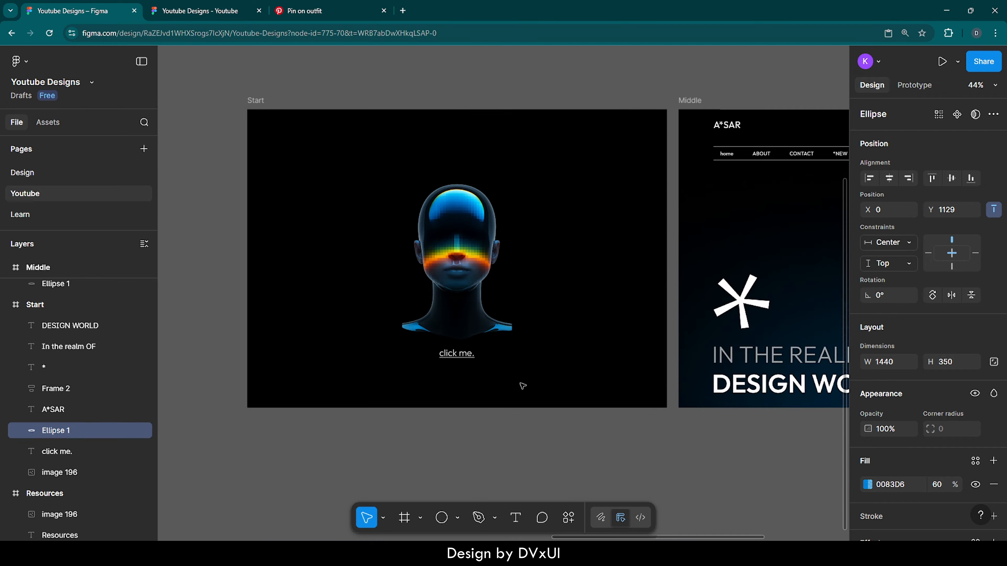
scroll(522, 385, "down", 5)
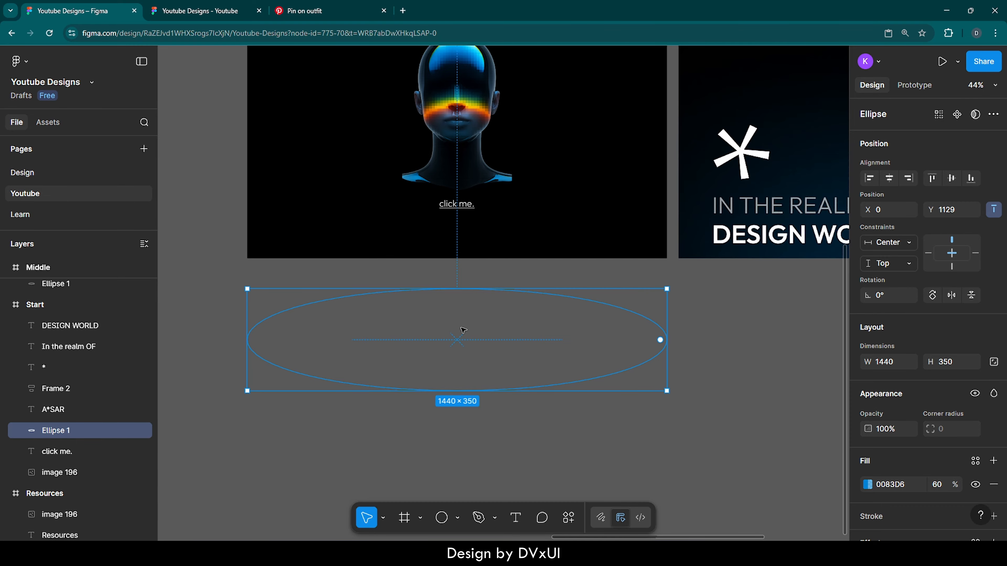
left_click(439, 436)
scroll(439, 437, "up", 5)
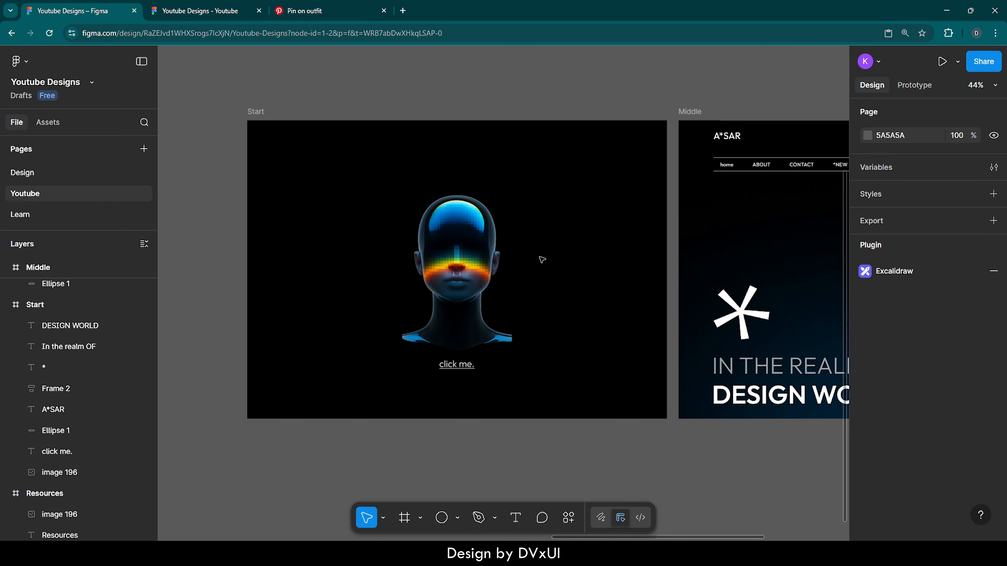
- Duplicate the Middle frame to make a third screen beside it
scroll(542, 259, "right", 5)
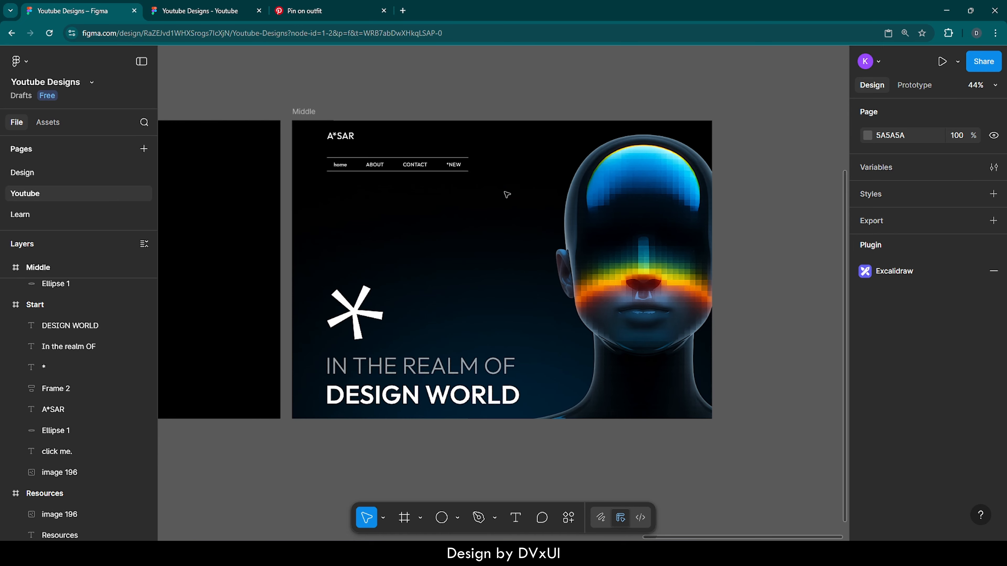
scroll(432, 243, "right", 1)
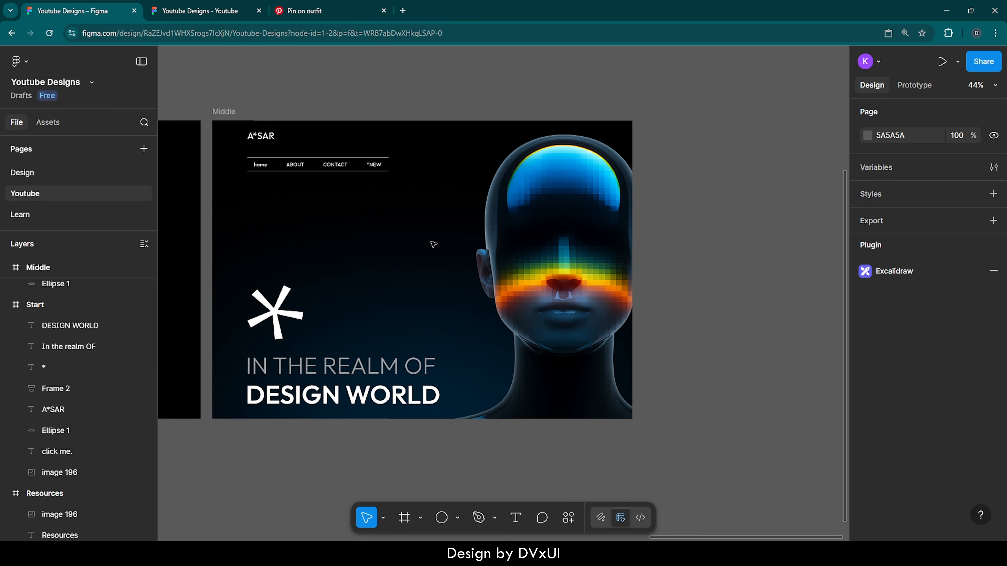
left_click(229, 114)
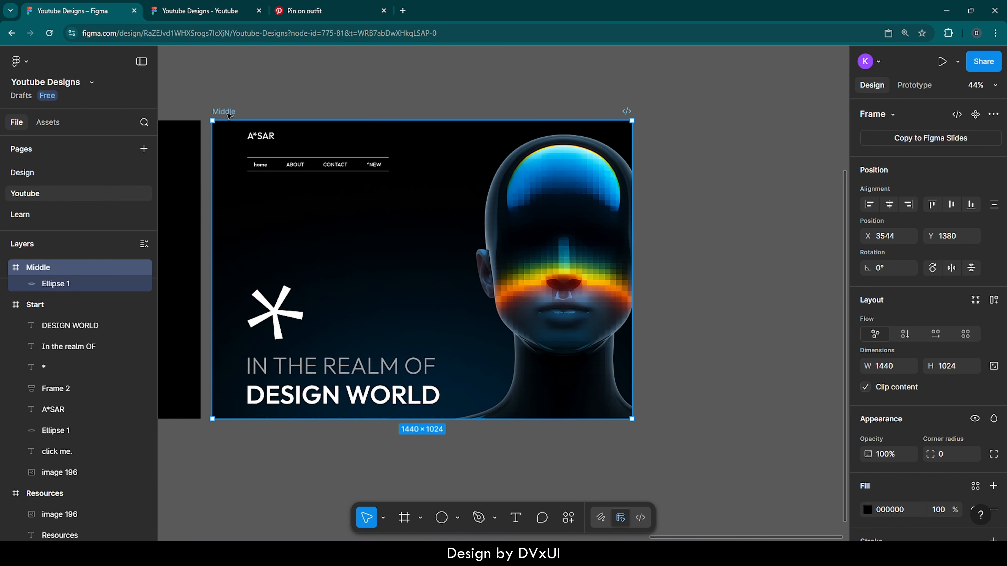
key("ctrl+d")
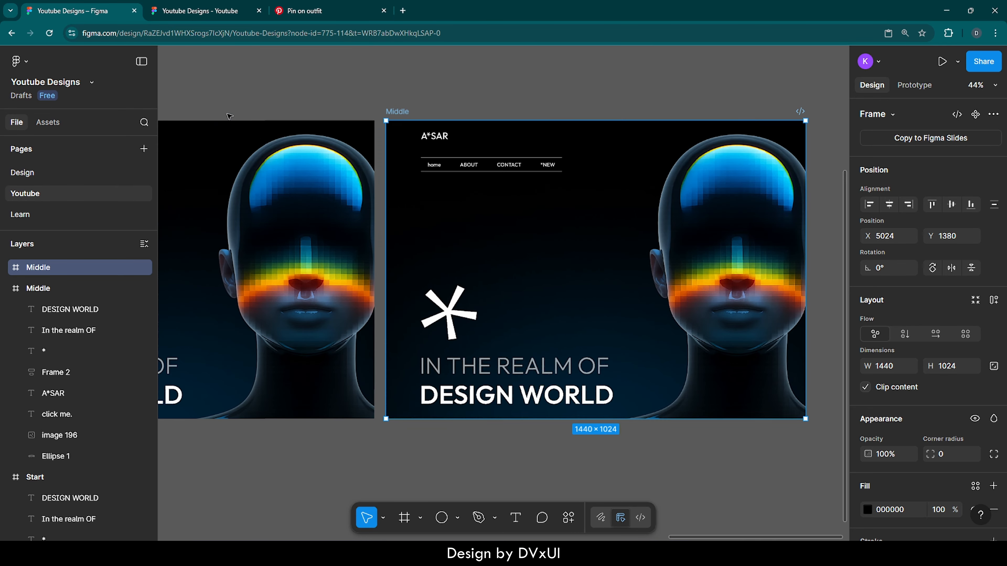
- Bring the head image to the front in the duplicated frame and in the original Middle frame
scroll(726, 198, "right", 1)
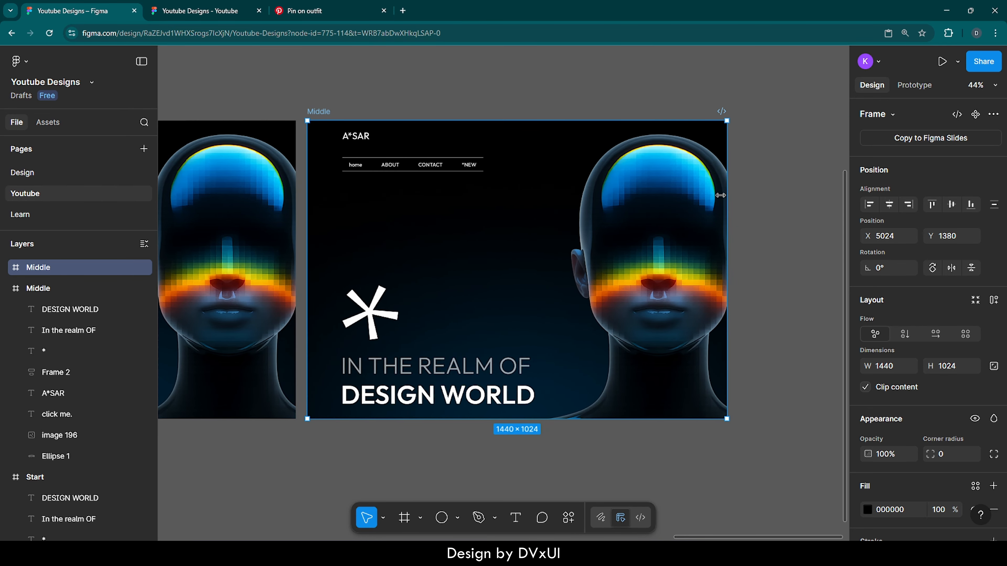
left_click(641, 173)
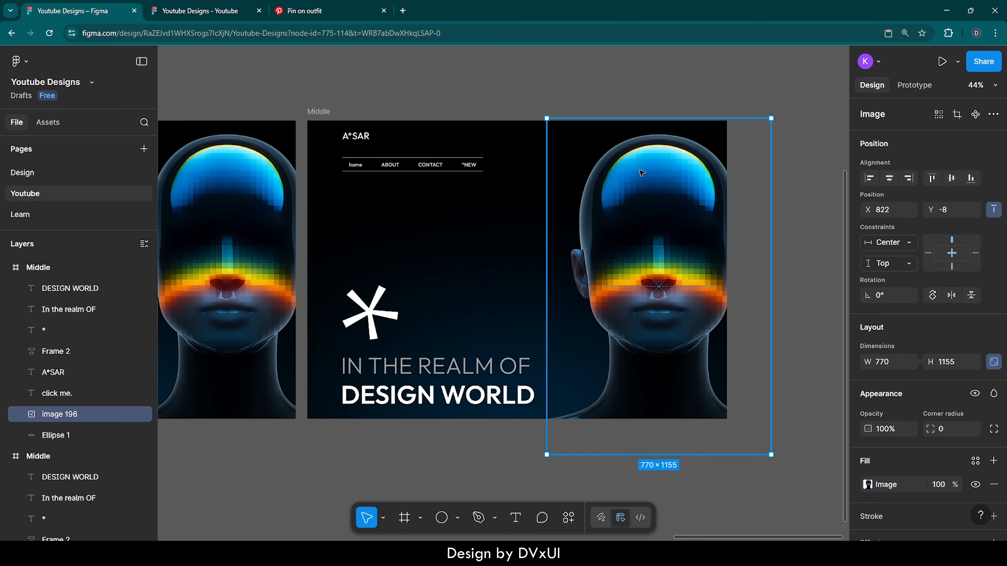
right_click(641, 173)
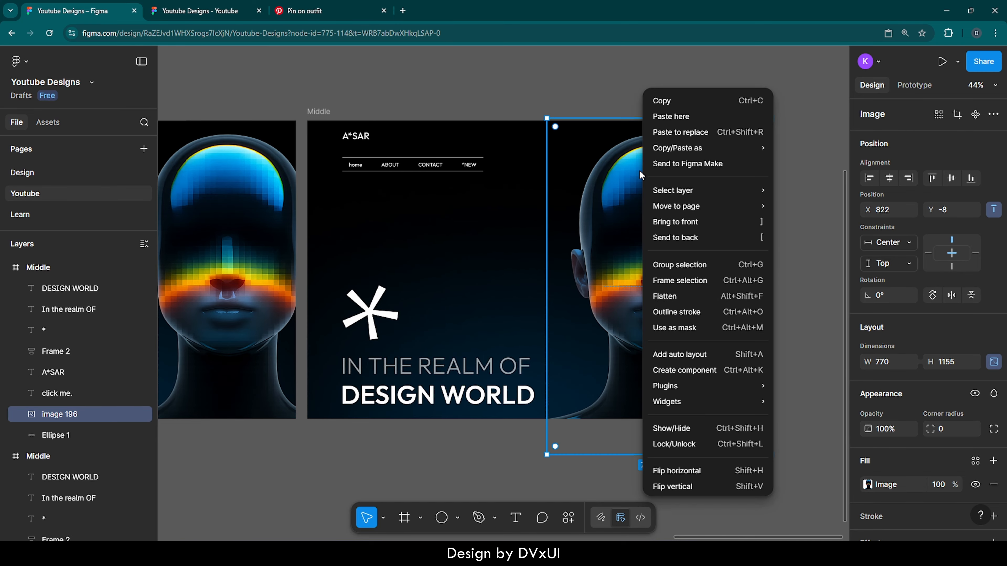
left_click(657, 223)
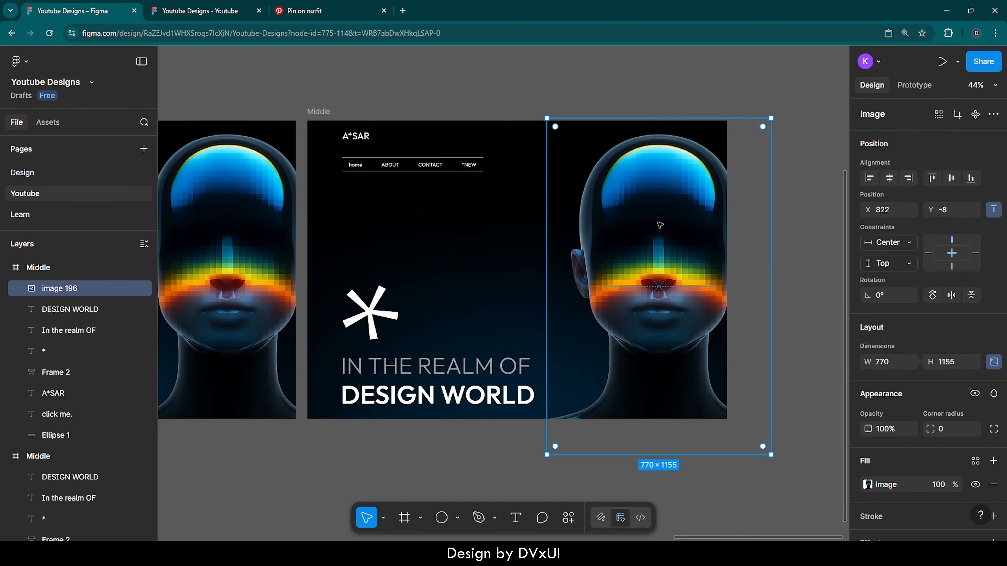
scroll(657, 222, "left", 7)
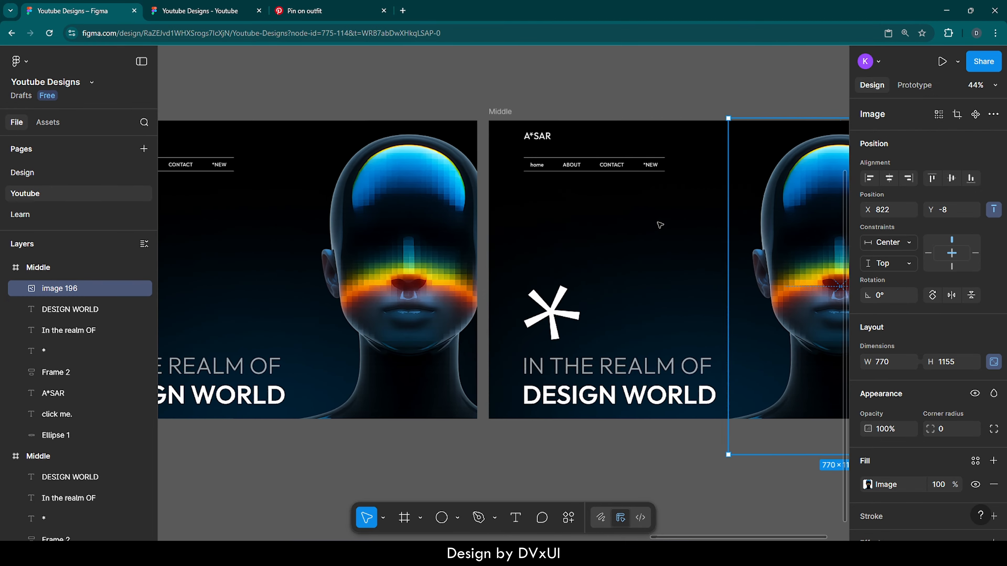
left_click(568, 214)
right_click(567, 213)
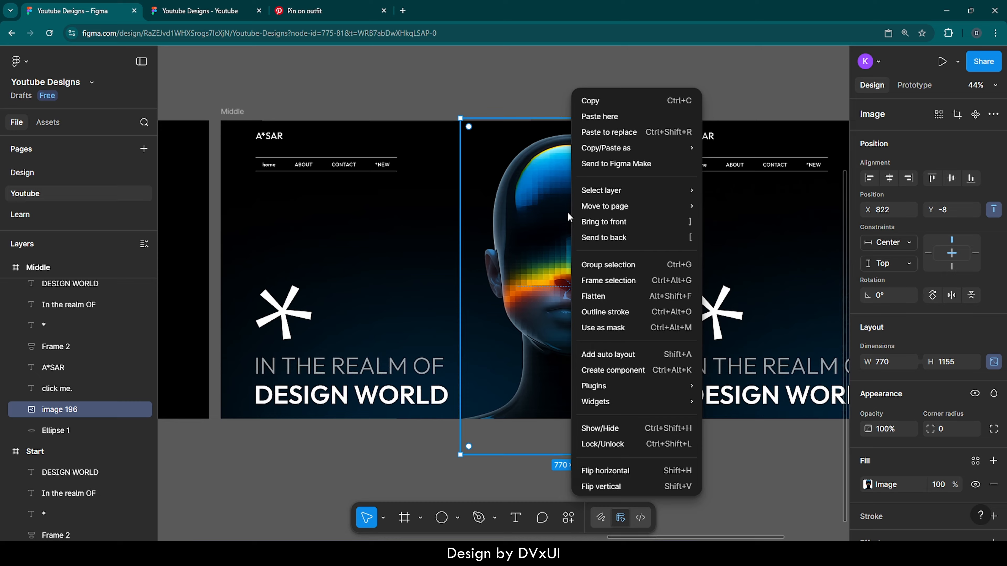
left_click(601, 222)
- Bring the Start frame's head image to the front of its layers
scroll(568, 224, "left", 8)
scroll(568, 224, "left", 8)
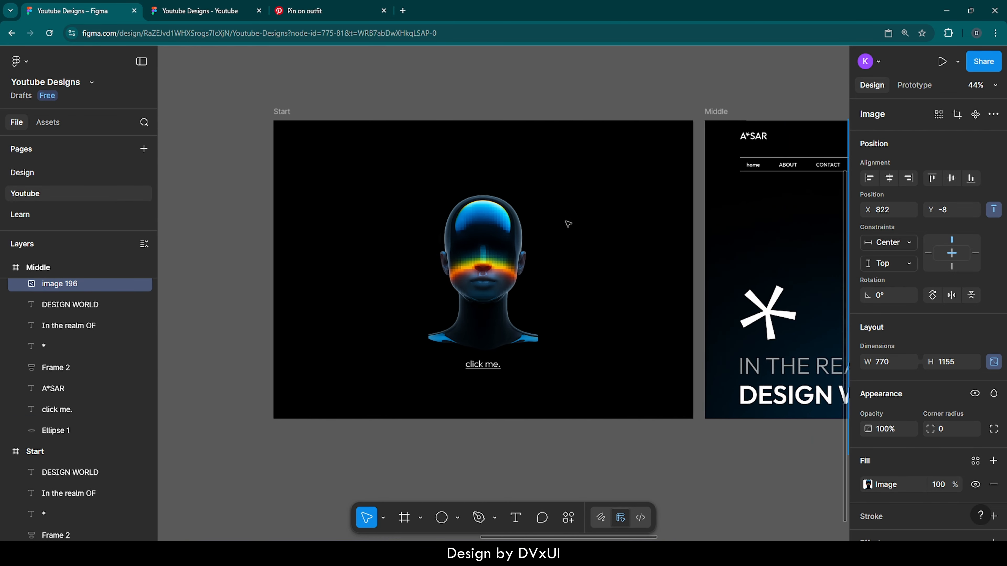
left_click(491, 236)
right_click(492, 236)
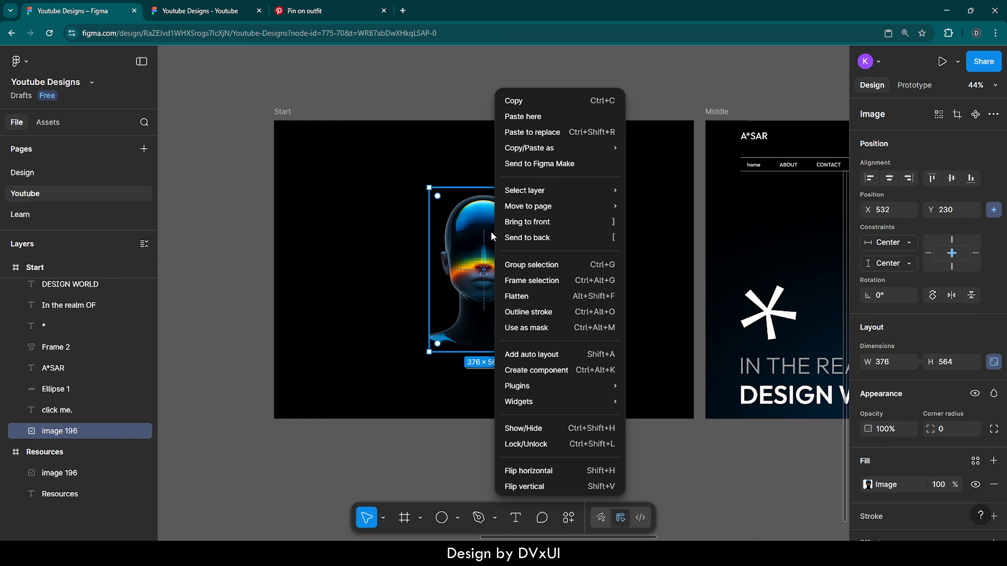
left_click(531, 223)
- Set the duplicated frame's head image to a width of 1800 with locked proportions and center it horizontally in the frame
scroll(573, 283, "right", 8)
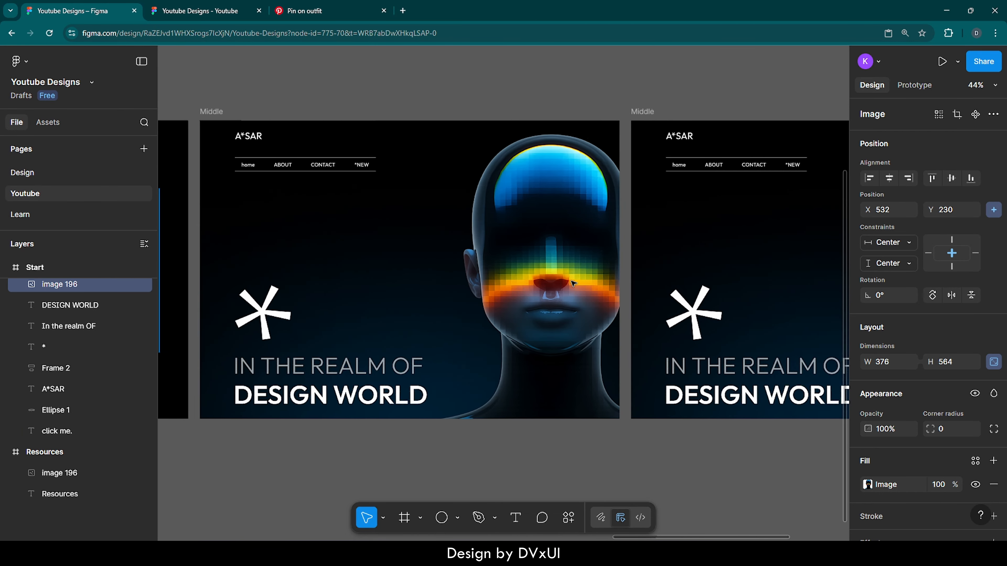
scroll(573, 283, "right", 4)
left_click(601, 243)
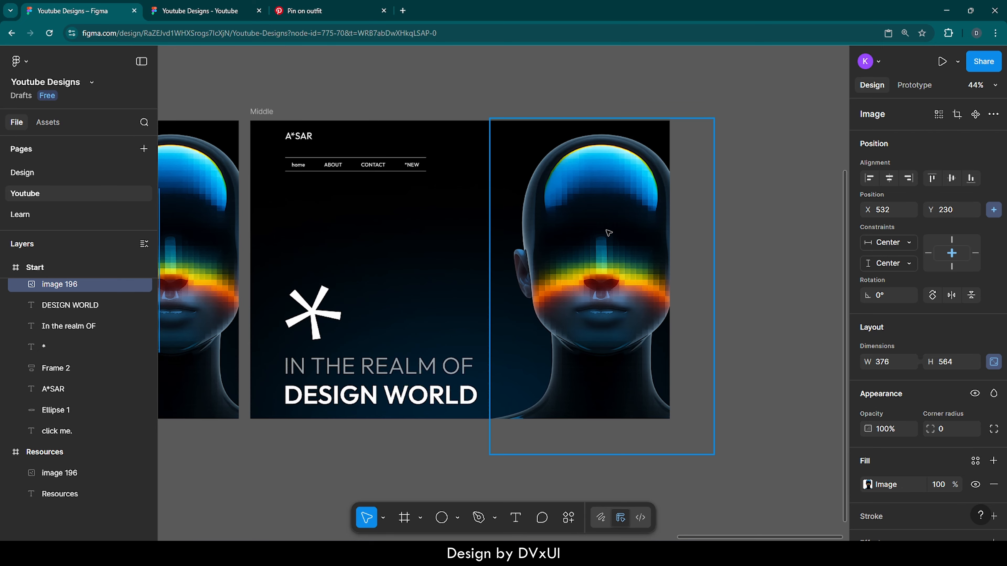
left_click(890, 365)
type("1800")
key("Return")
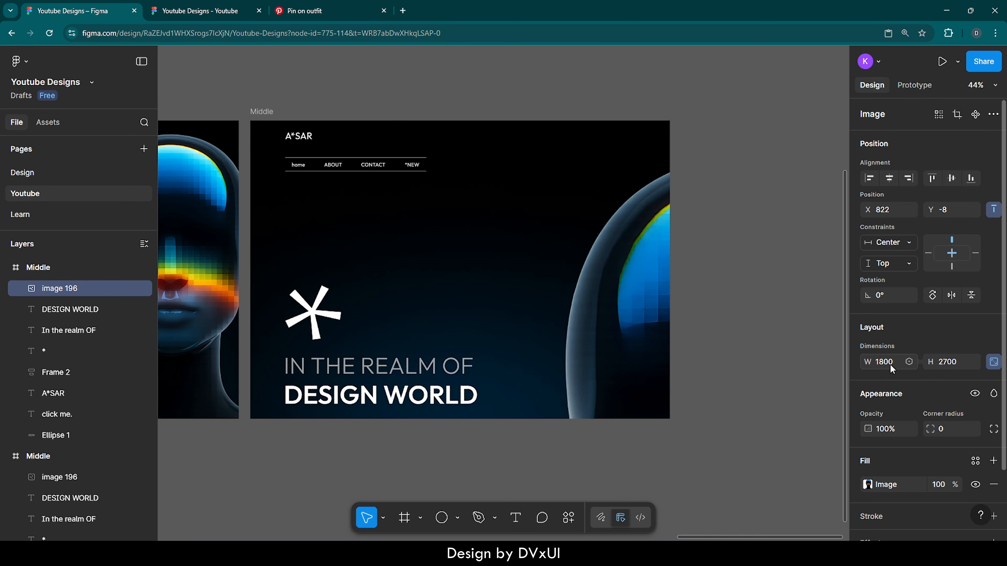
left_click(890, 180)
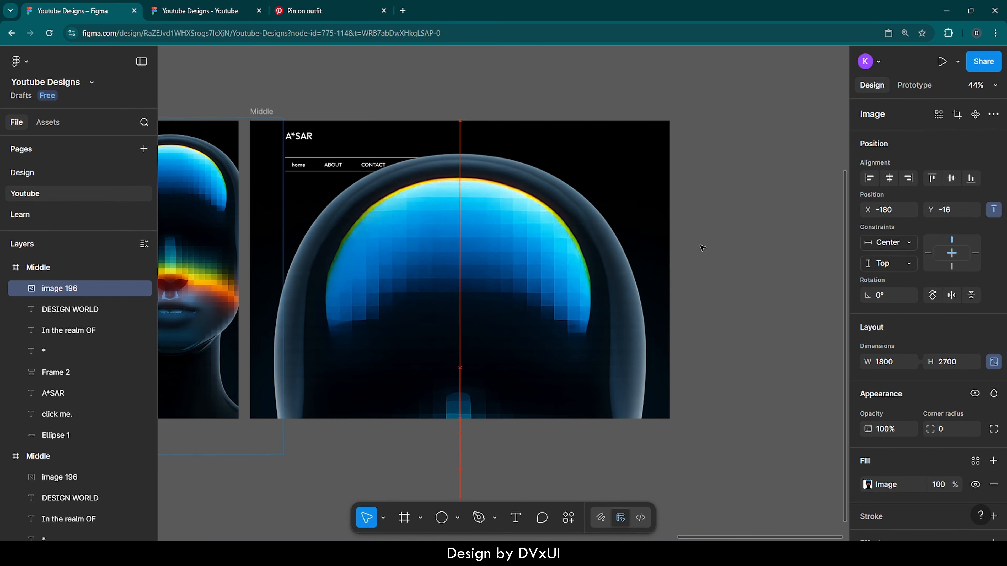
- Move the enlarged head image up to Y -576 so the face fills the duplicated frame, and deselect it
key("shift+Up")
key("shift+Up")
key("shift+Up")
key("shift+Up")
key("shift+Up")
key("shift+Up")
key("shift+Up")
key("shift+Up")
key("shift+Up")
key("shift+Up")
key("shift+Up")
key("shift+Up")
key("shift+Up")
key("shift+Up")
key("shift+Up")
key("shift+Up")
key("shift+Up")
key("shift+Up")
key("shift+Up")
key("shift+Up")
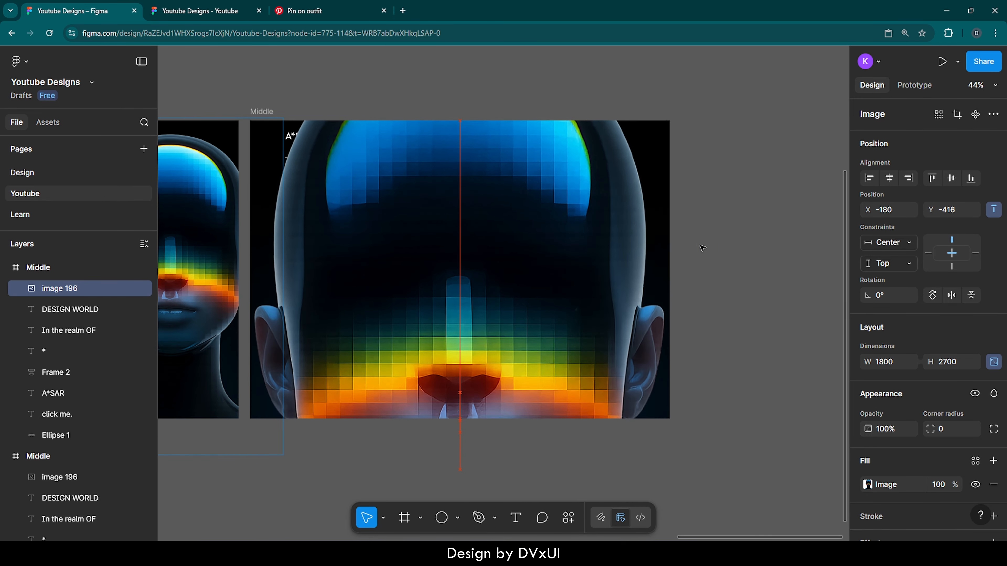
key("shift+Up")
key("shift+Up")
key("shift+Up")
key("shift+Up")
key("shift+Up")
key("shift+Up")
key("shift+Up")
key("shift+Up")
key("shift+Up")
key("shift+Up")
key("shift+Up")
key("shift+Up")
key("shift+Up")
key("shift+Up")
key("shift+Up")
key("shift+Up")
key("shift+Up")
key("shift+Up")
key("shift+Up")
key("shift+Up")
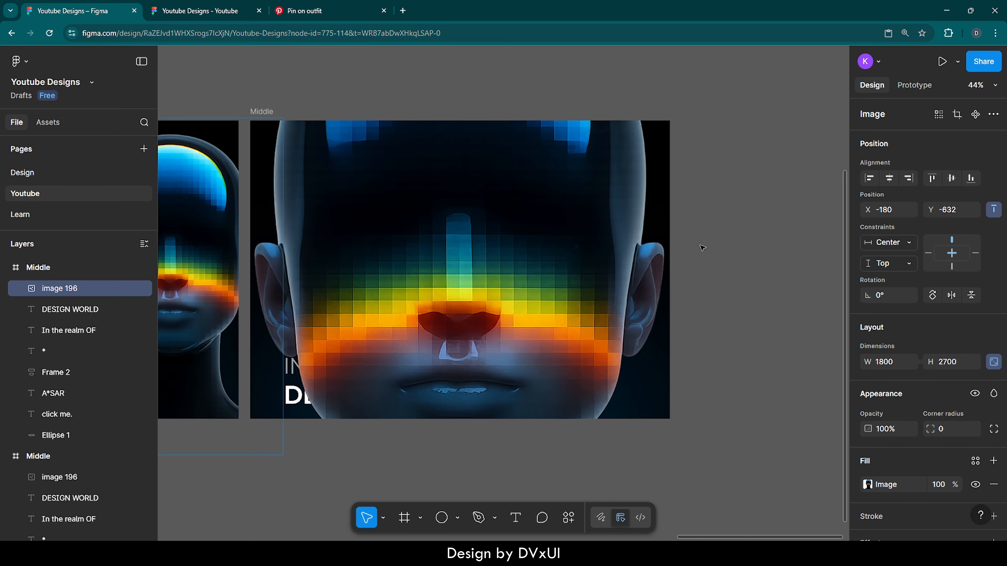
key("shift+Down")
key("shift+Down")
key("shift+Down")
key("shift+Down")
key("shift+Down")
key("shift+Down")
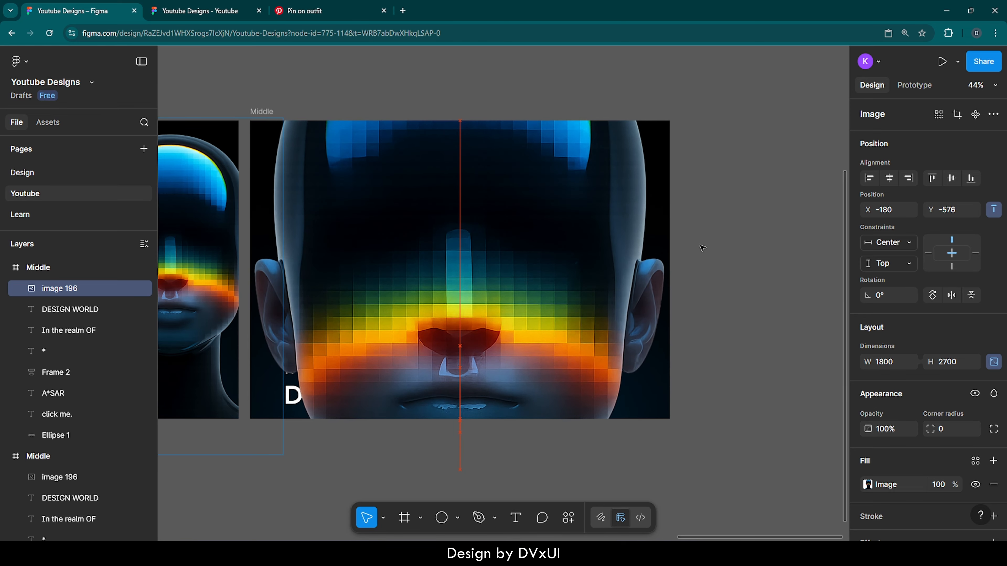
left_click(748, 240)
- Space the three frames apart by moving the duplicate to X 5400 and the original Middle frame to X 3732
scroll(745, 239, "left", 3)
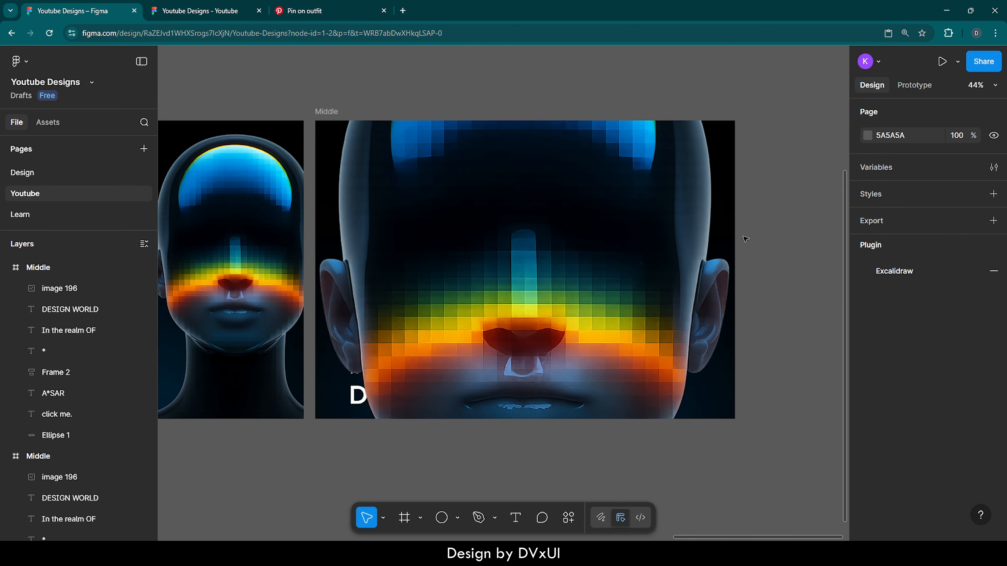
scroll(745, 239, "down", 6)
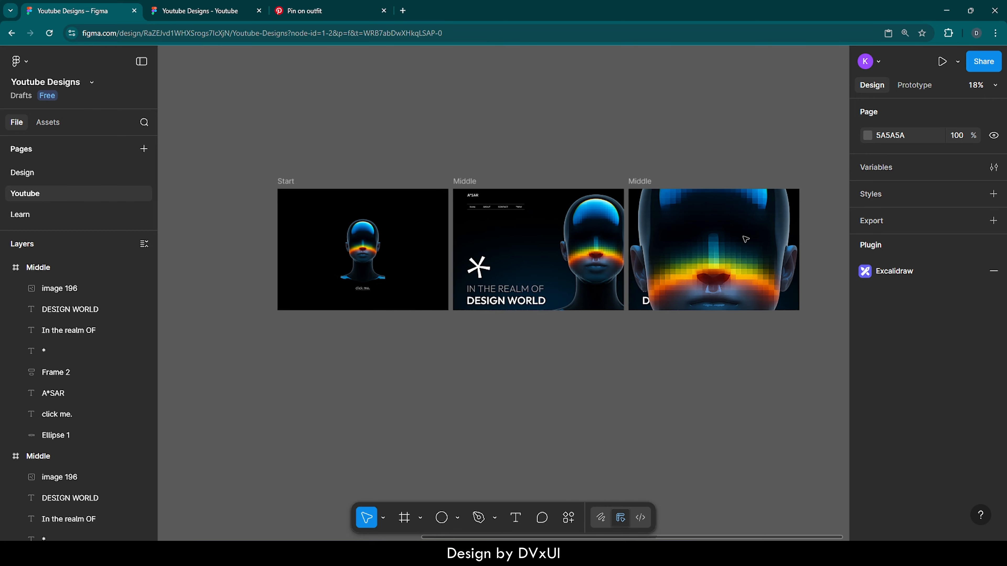
left_click_drag(644, 181, 690, 181)
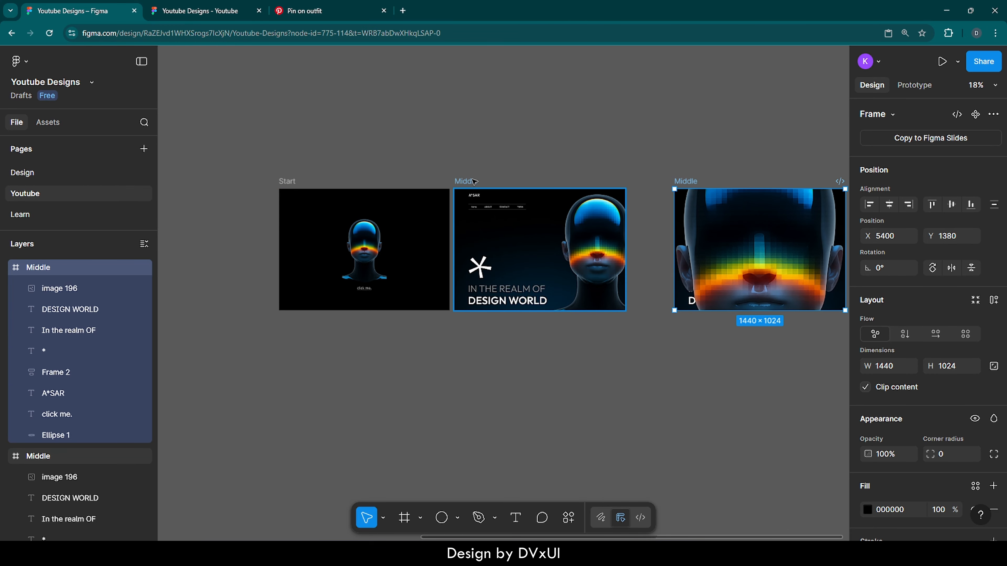
left_click_drag(474, 181, 493, 181)
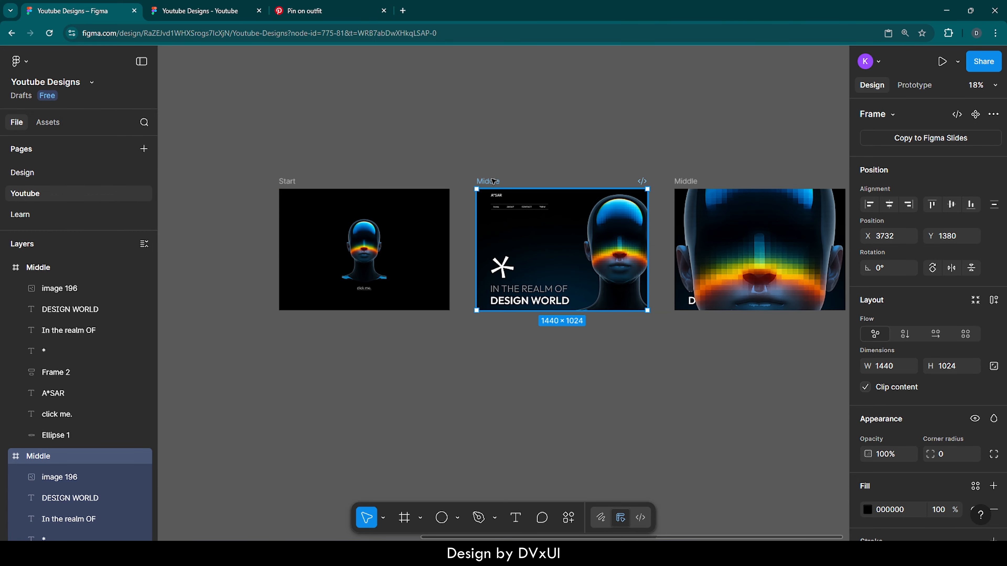
- Rename the duplicated Middle frame as End and deselect it
double_click(690, 182)
key("BackSpace")
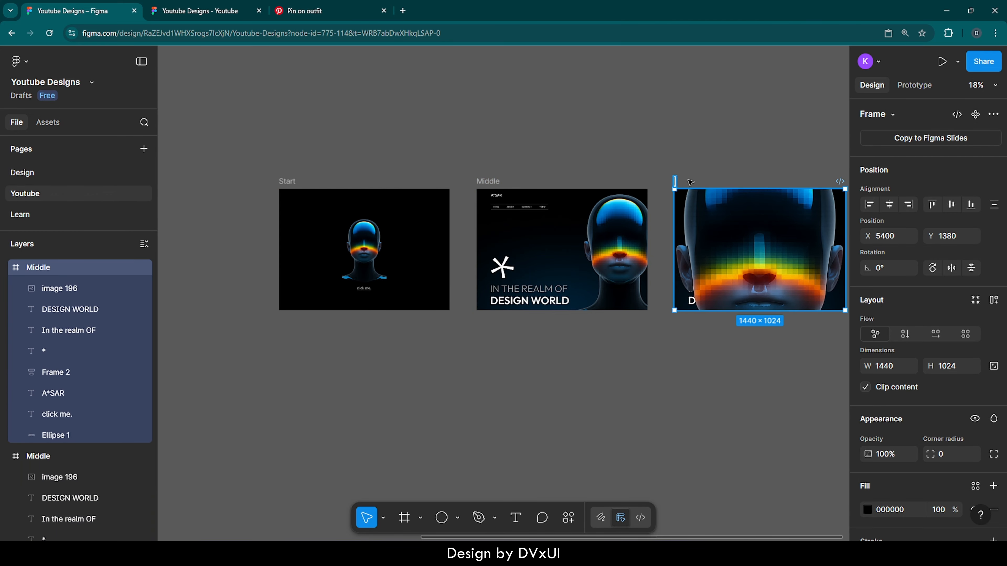
type("End")
key("Return")
left_click(720, 151)
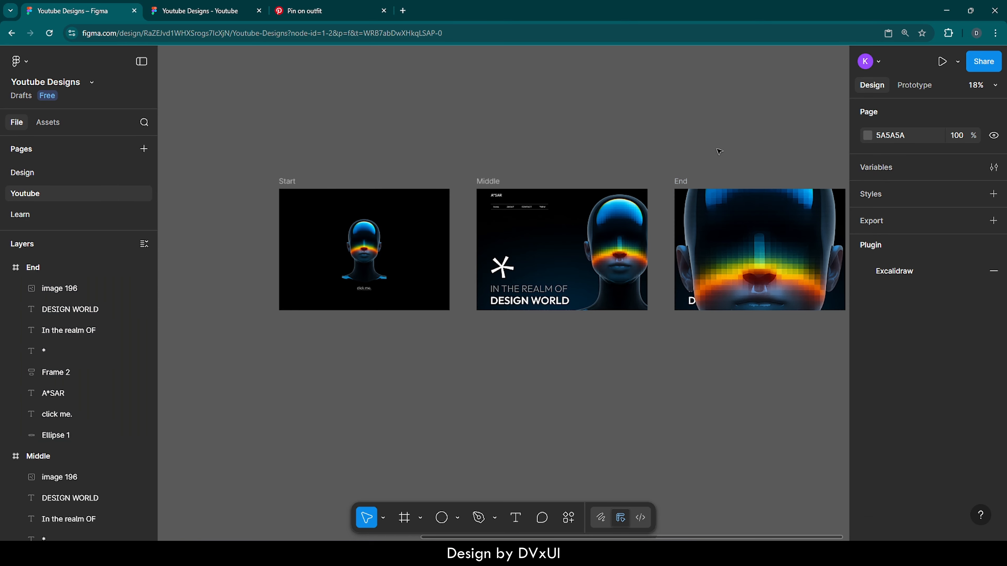
- Create a prototype connection from the Start frame to the Middle frame with an on-click Navigate to action
scroll(719, 151, "right", 3)
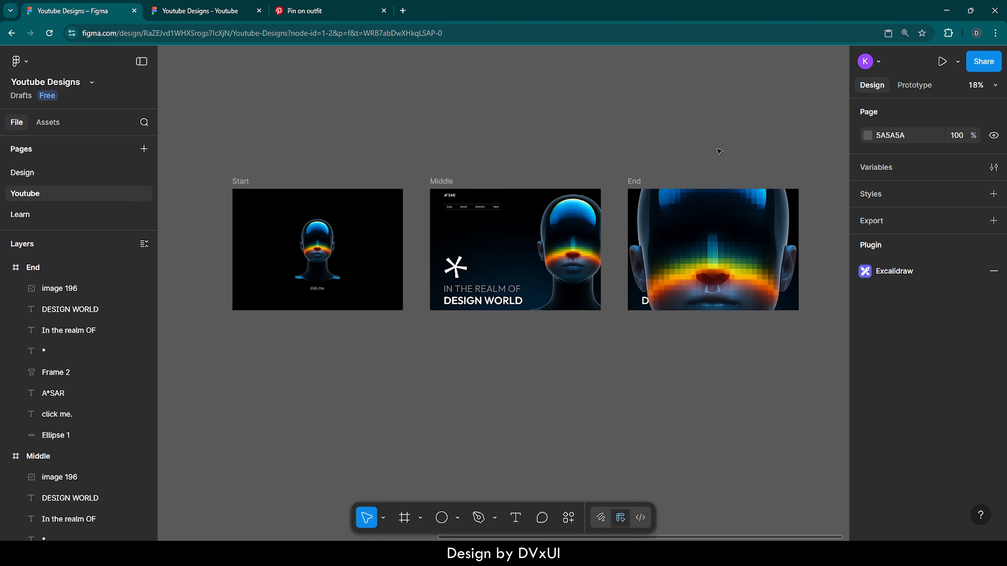
left_click(912, 85)
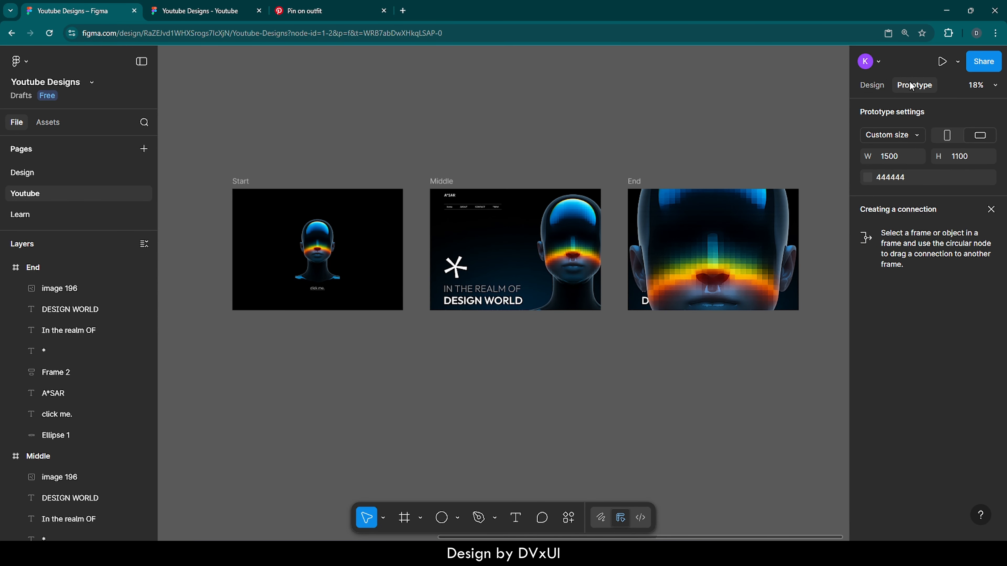
left_click(246, 181)
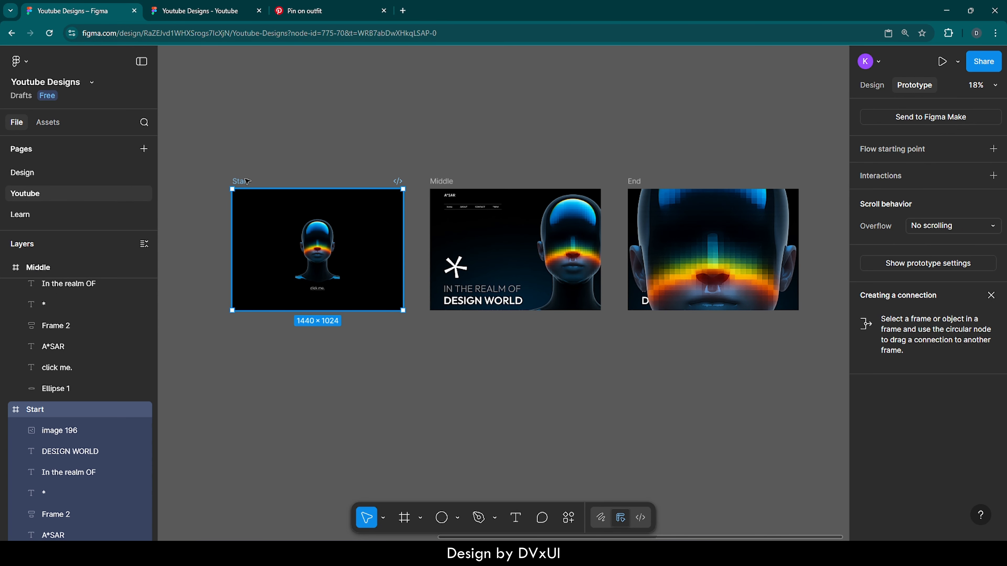
mouse_move(317, 190)
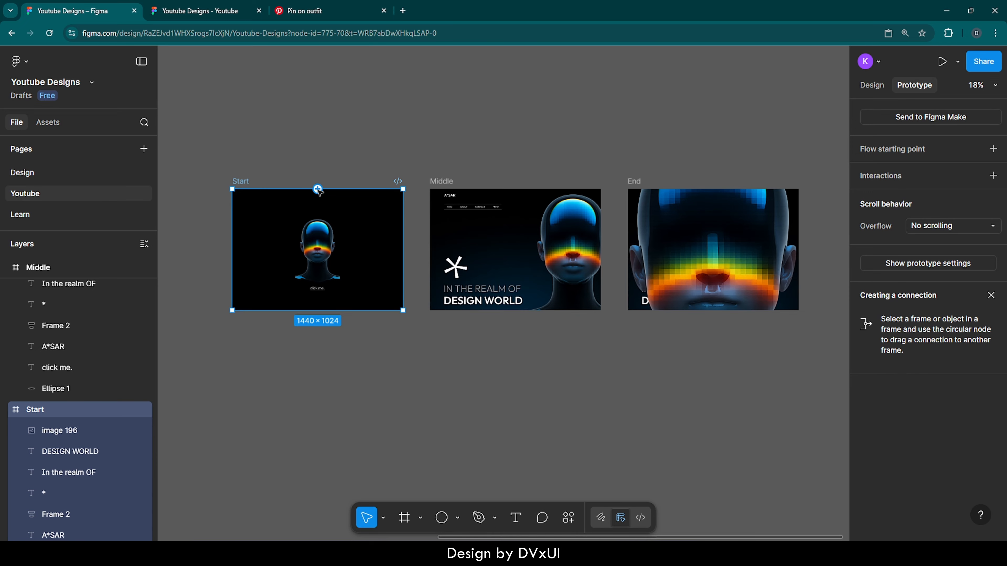
left_click_drag(318, 190, 442, 231)
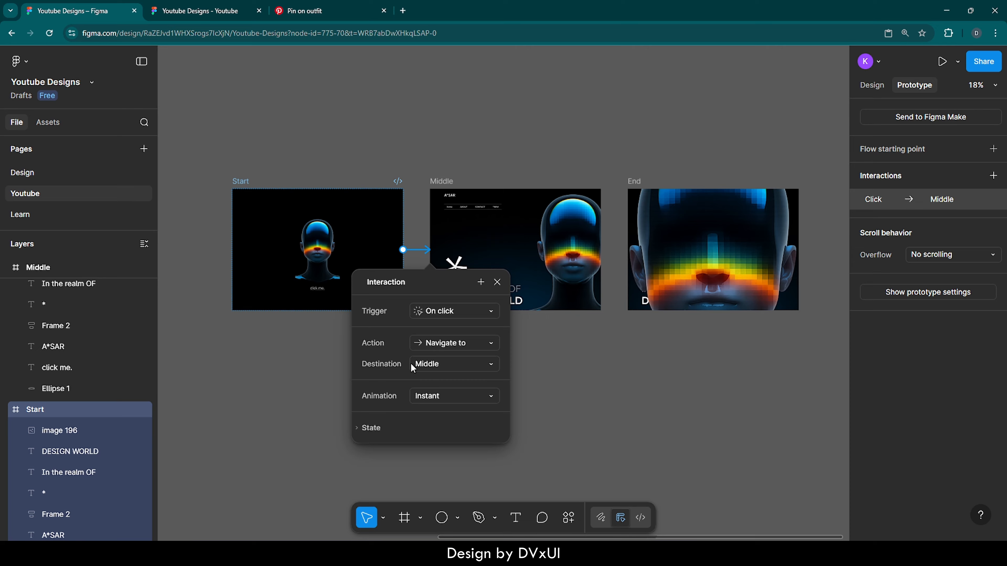
- Give the Start-to-Middle connection a Smart animate transition with an Ease in and out curve and a 1200 ms duration
left_click(439, 398)
left_click(447, 429)
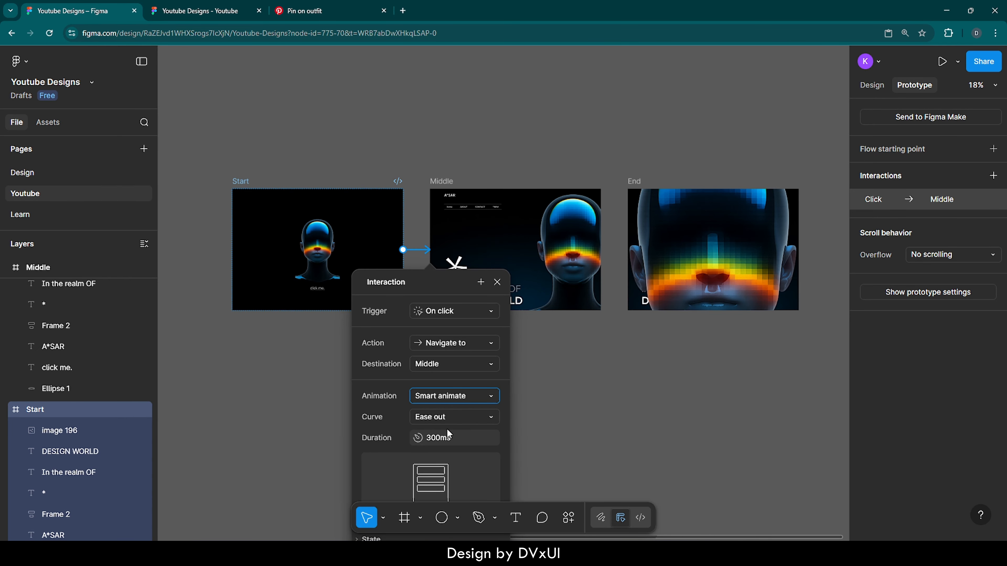
left_click(431, 419)
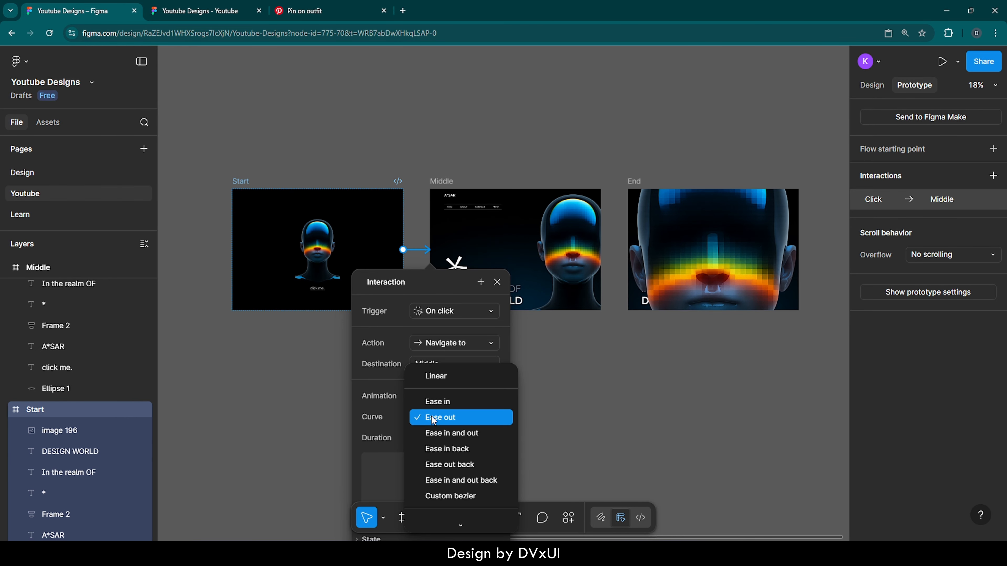
left_click(439, 434)
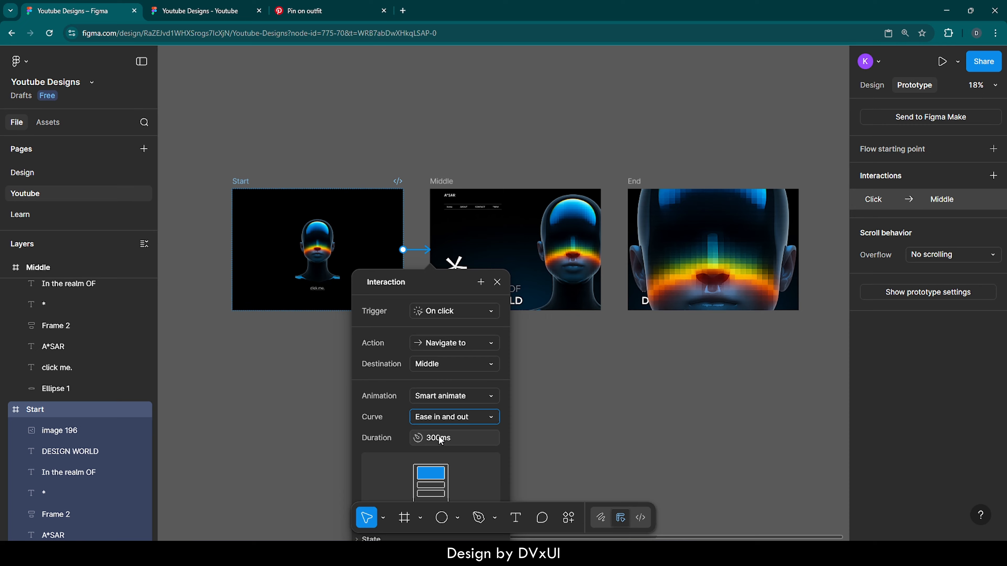
left_click(439, 437)
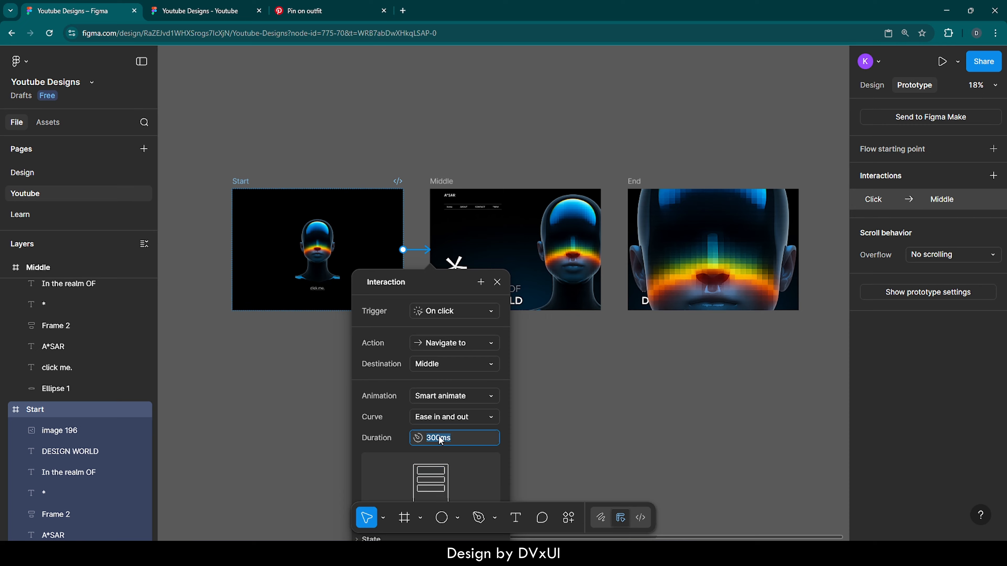
type("1200")
key("Return")
left_click(585, 423)
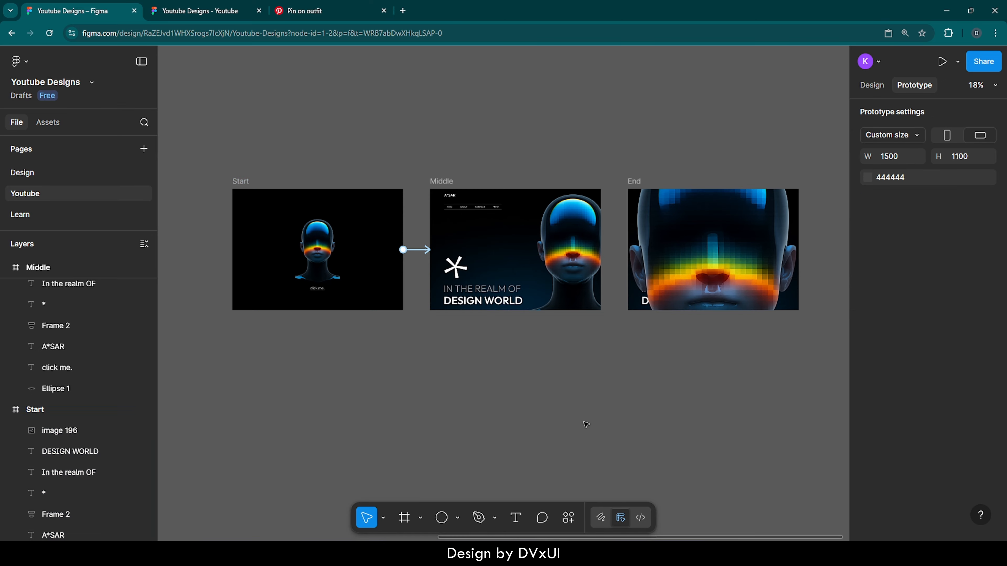
- Connect the Middle frame to the End frame with an On drag trigger
left_click(446, 182)
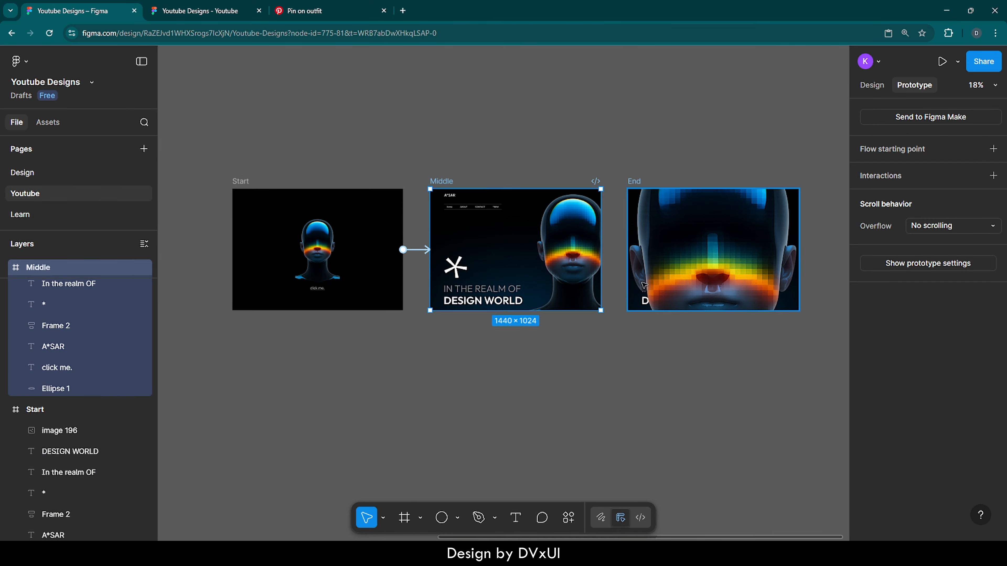
left_click_drag(600, 249, 645, 214)
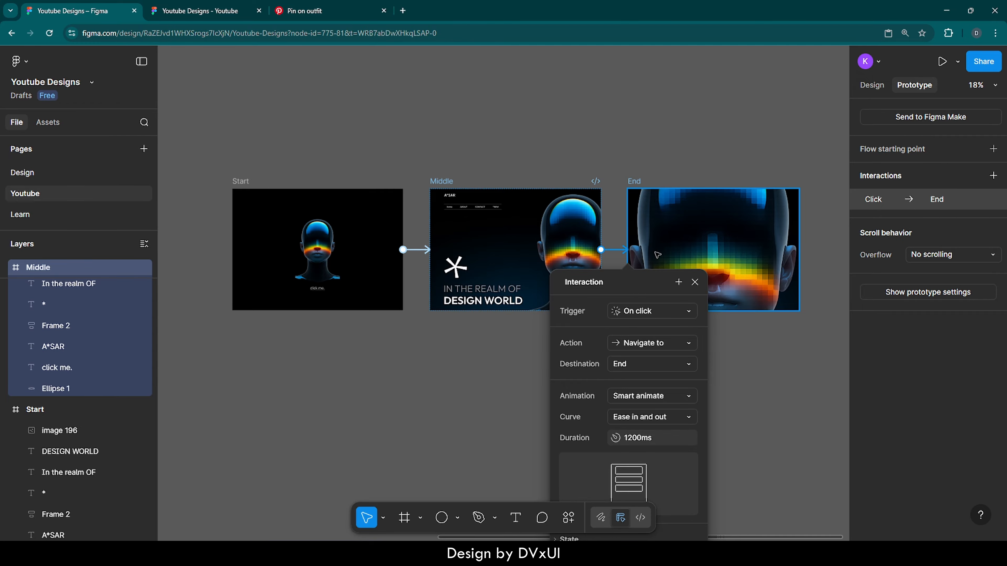
left_click(646, 316)
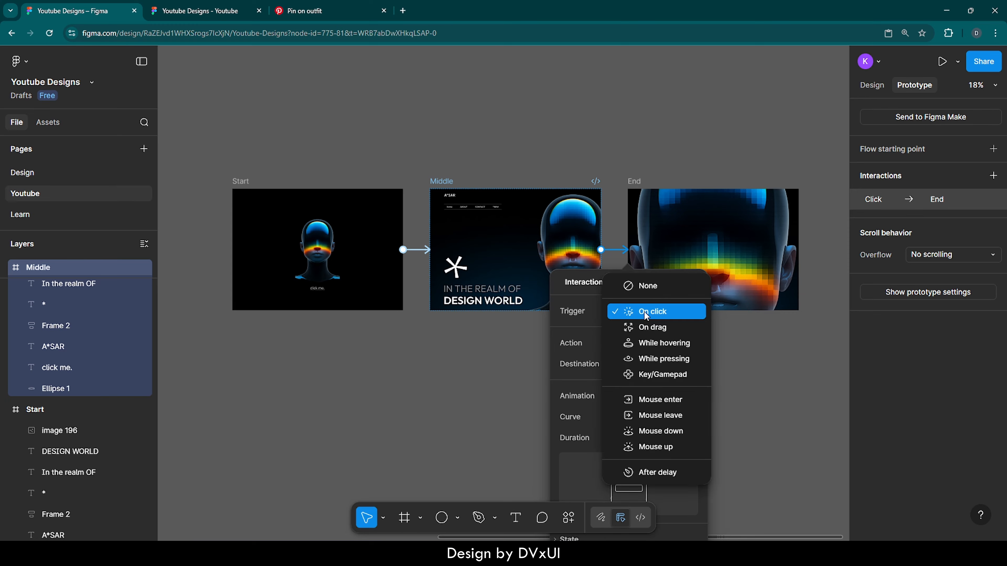
left_click(649, 327)
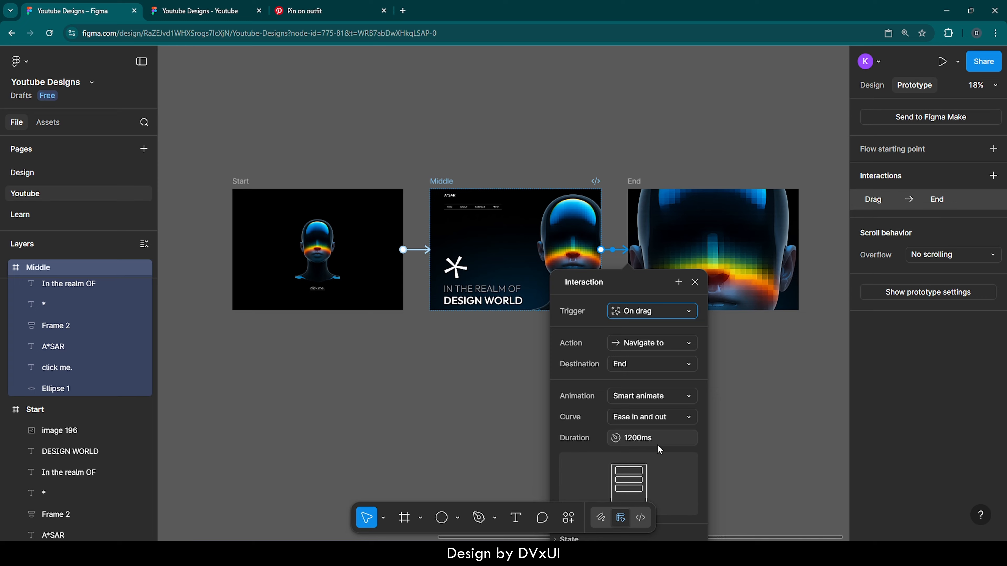
left_click(696, 286)
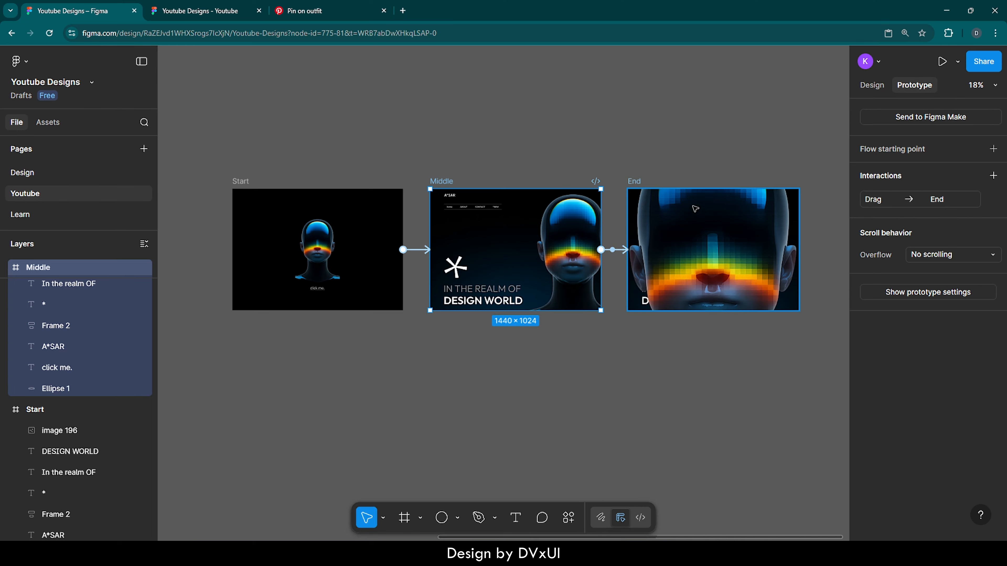
- Connect the End frame back to the Start frame with an After delay trigger of 400 ms, and deselect it
left_click(634, 181)
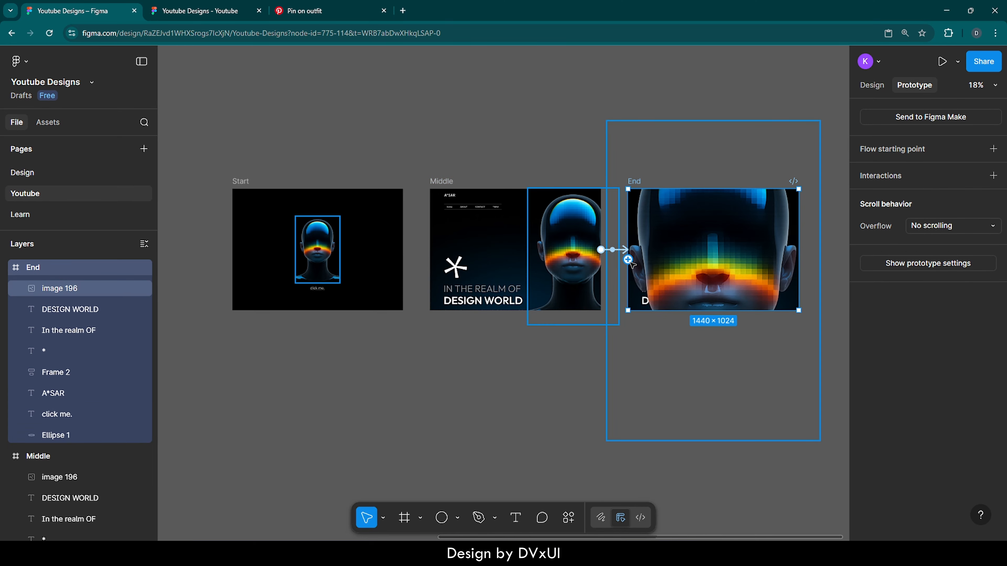
left_click_drag(431, 196, 399, 241)
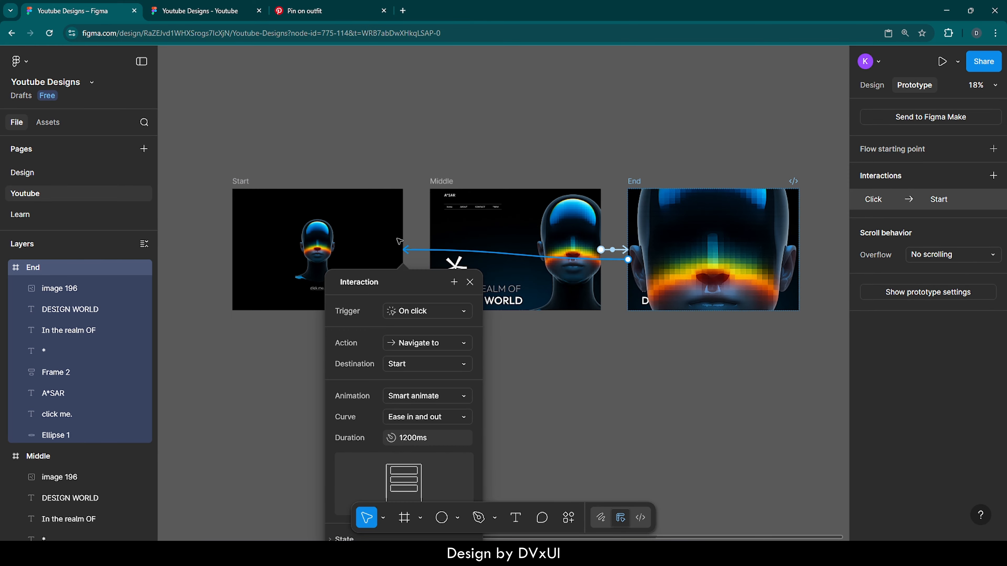
left_click(415, 313)
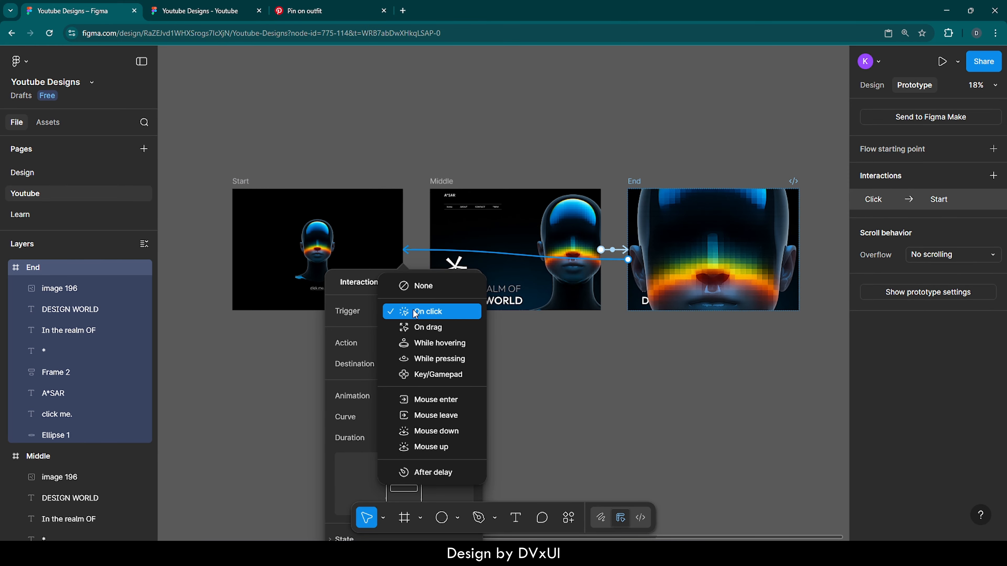
left_click(427, 468)
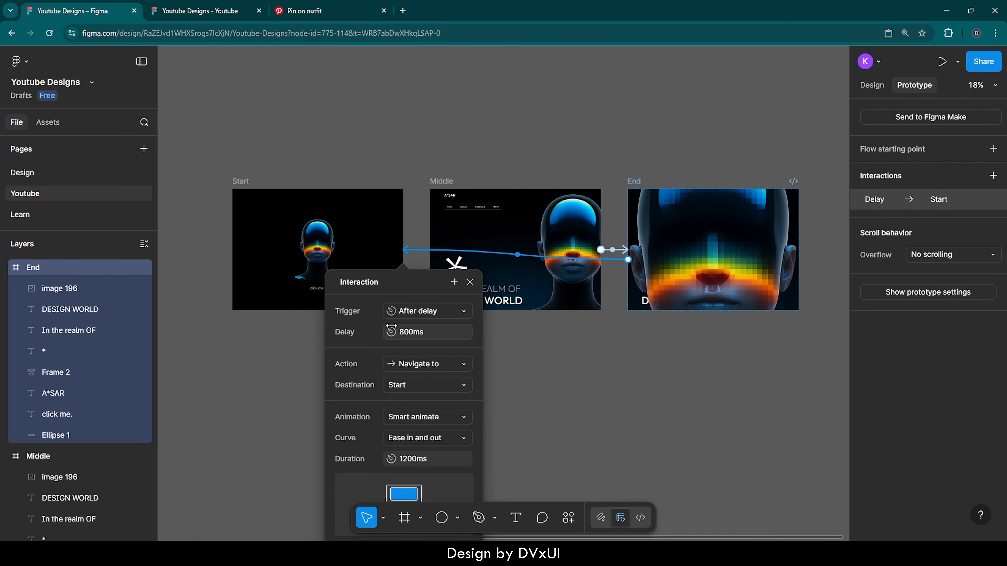
left_click(420, 335)
type("400ms")
key("Return")
left_click(470, 282)
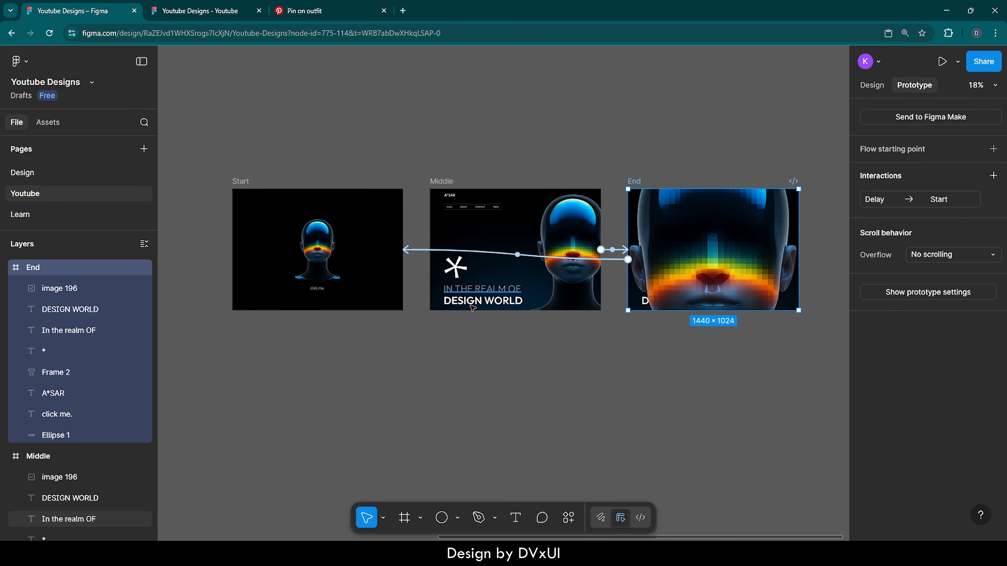
left_click(478, 356)
- Present the prototype from the Start frame to test its transitions, and return to the design file
scroll(480, 358, "left", 3)
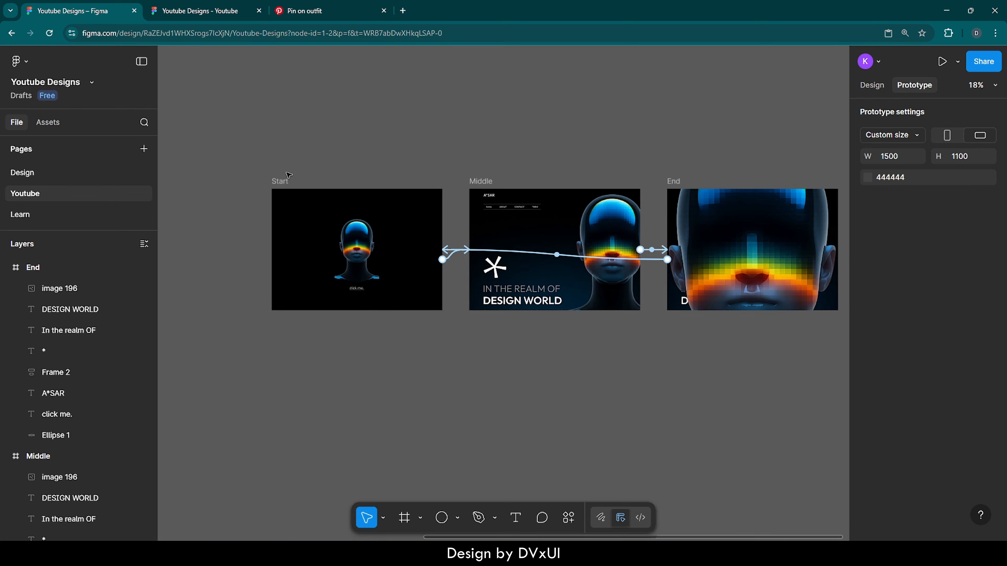
left_click(286, 181)
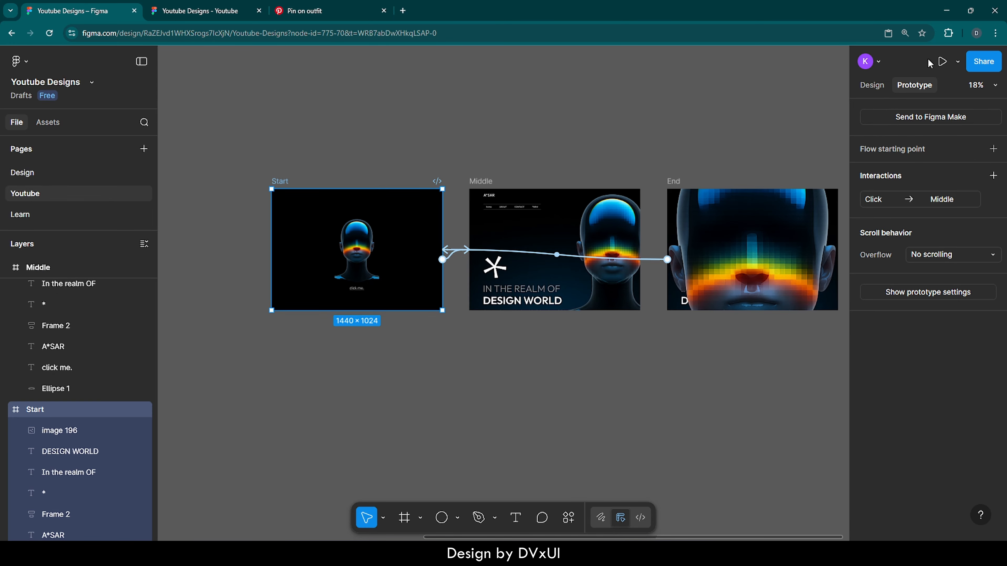
left_click(946, 61)
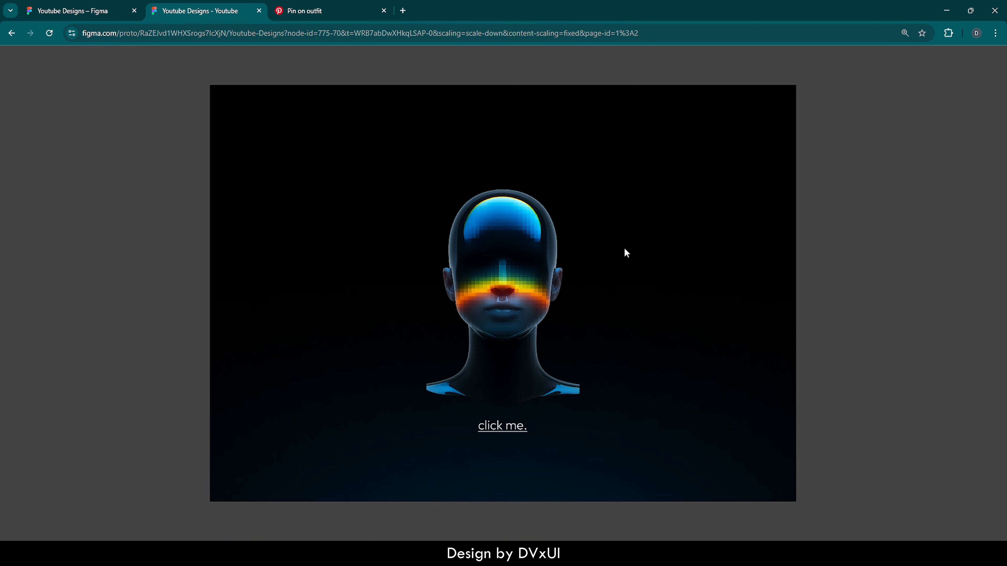
left_click(494, 287)
left_click(74, 3)
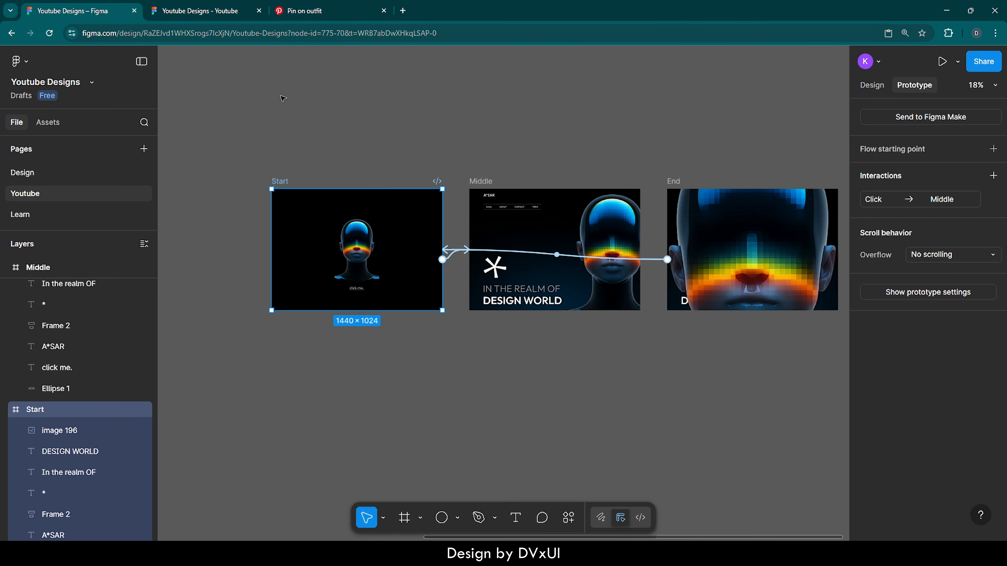
left_click(369, 166)
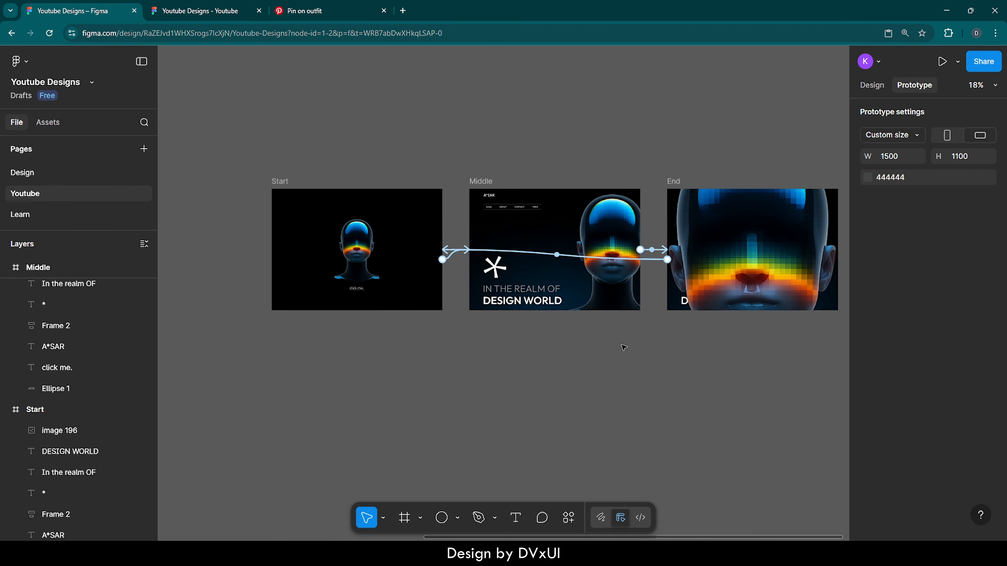
- Create a 1440×1024 Desktop frame beside the End frame
scroll(624, 348, "right", 5)
left_click(404, 522)
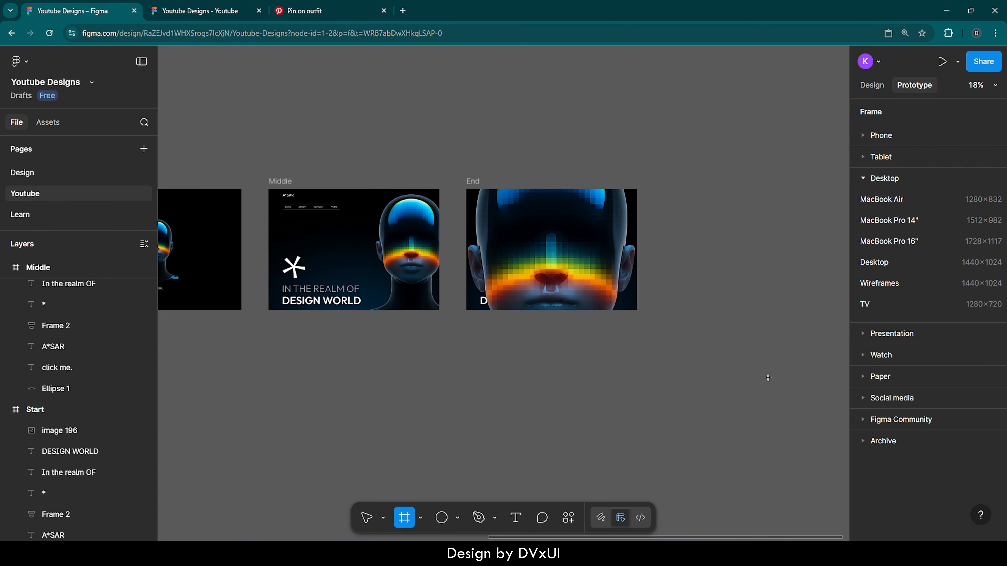
left_click(892, 262)
left_click_drag(733, 275, 752, 238)
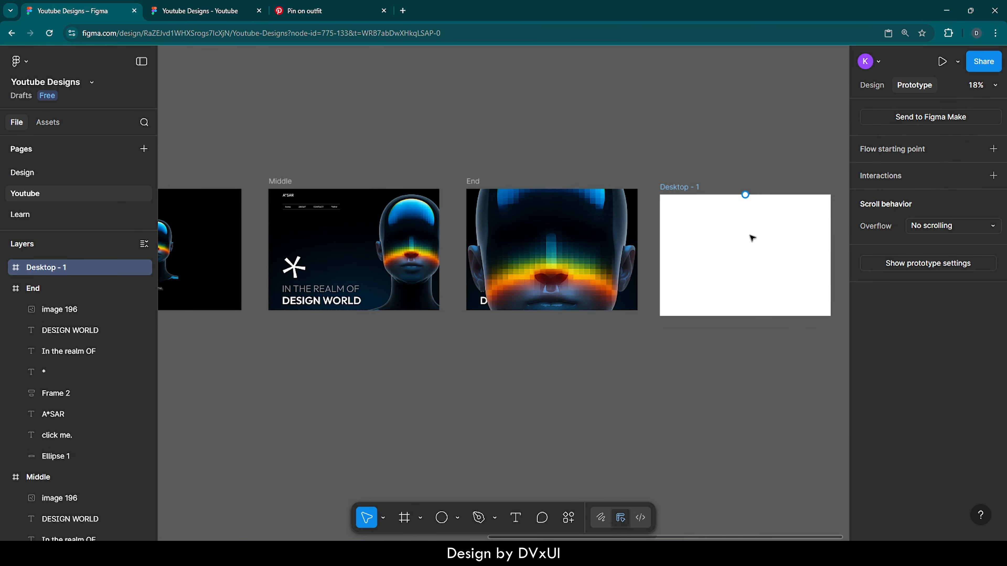
- Extend the new Desktop frame to a height of about 2485 and move it to about X 8311, Y 1201
scroll(750, 236, "right", 7)
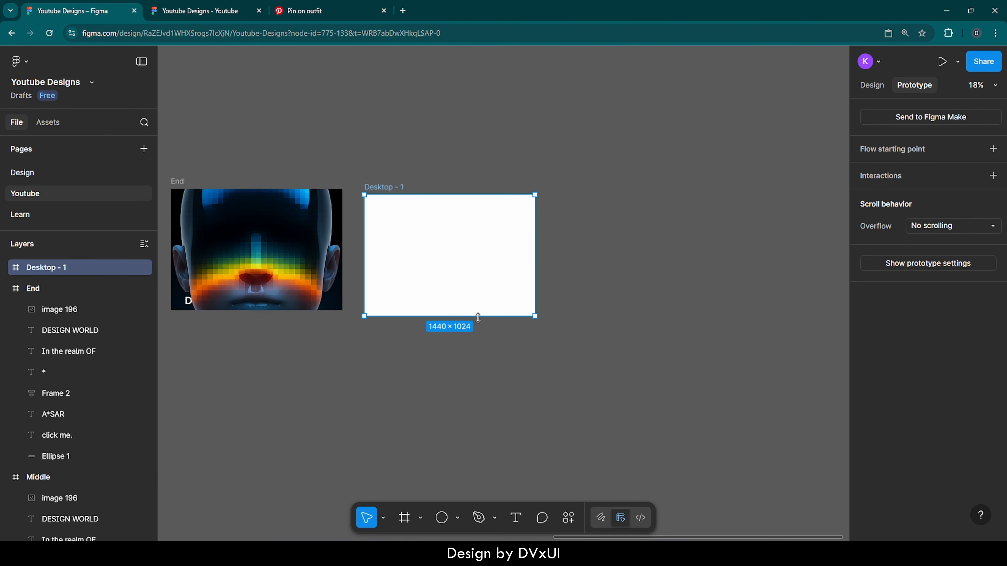
left_click_drag(478, 317, 478, 490)
left_click(869, 87)
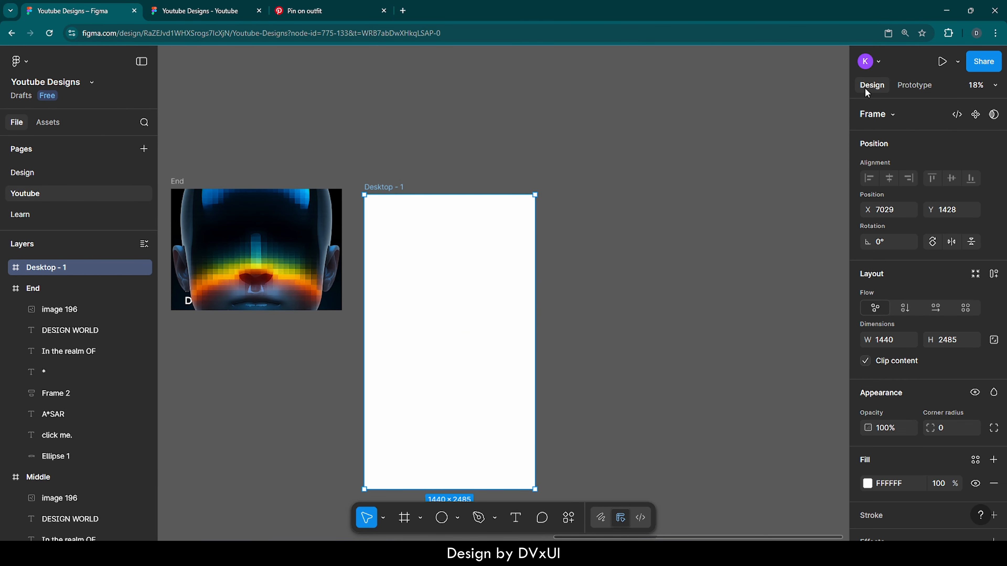
left_click_drag(456, 241, 614, 216)
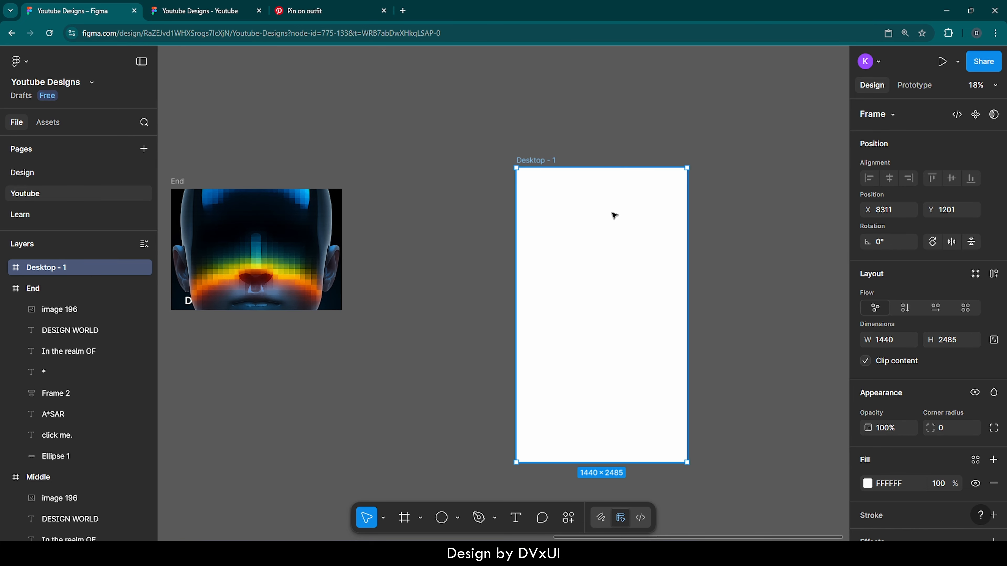
- Rename the tall white Desktop frame as Landing Page
scroll(611, 216, "down", 3)
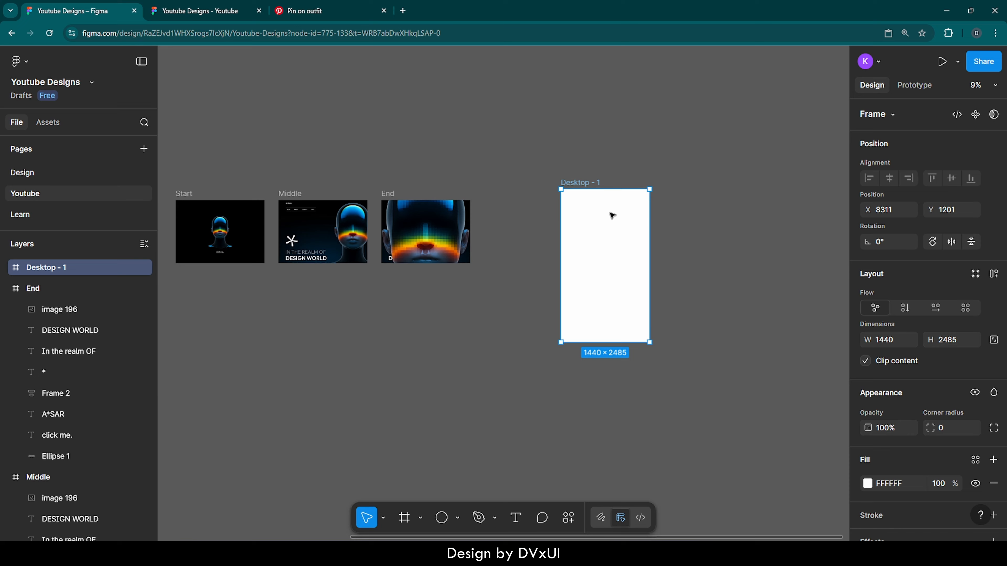
double_click(588, 183)
type("La")
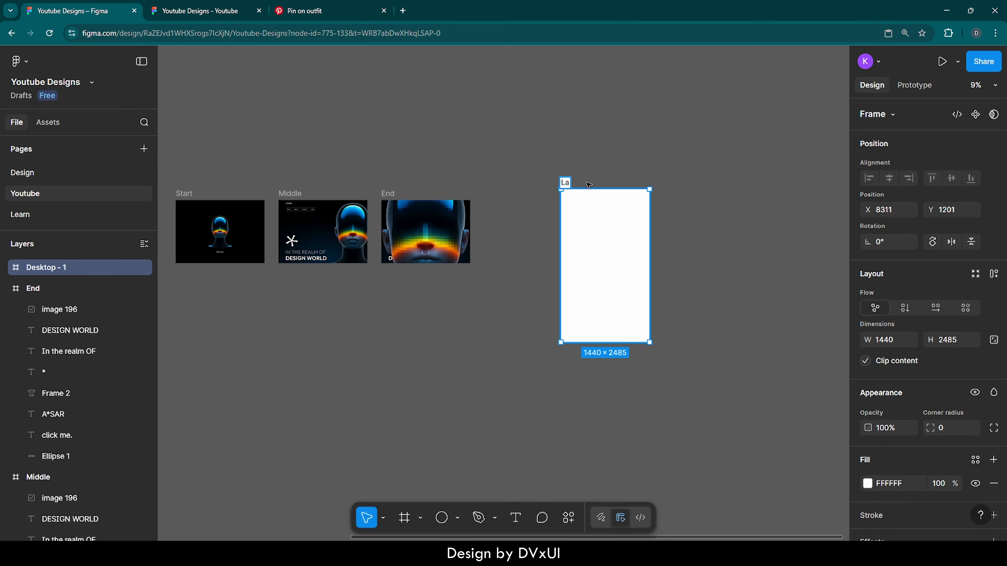
type("nding Page")
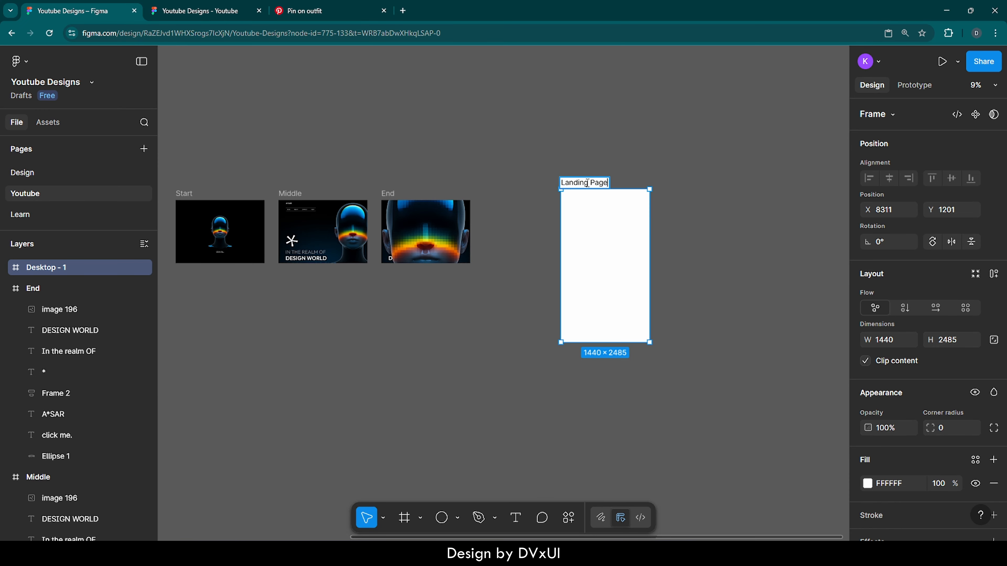
key("Return")
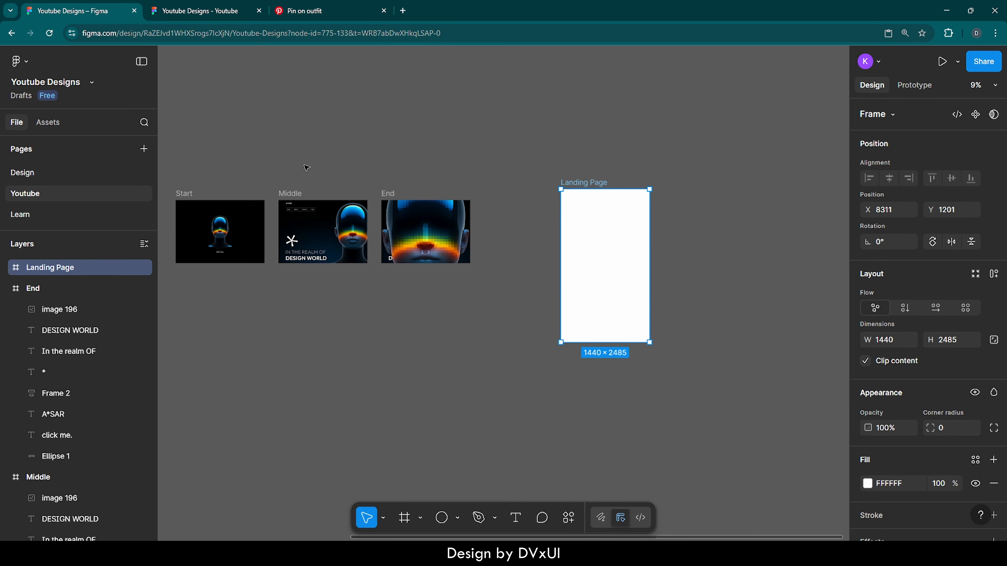
- Combine the Start, Middle and End frames into a component set
scroll(307, 165, "left", 3)
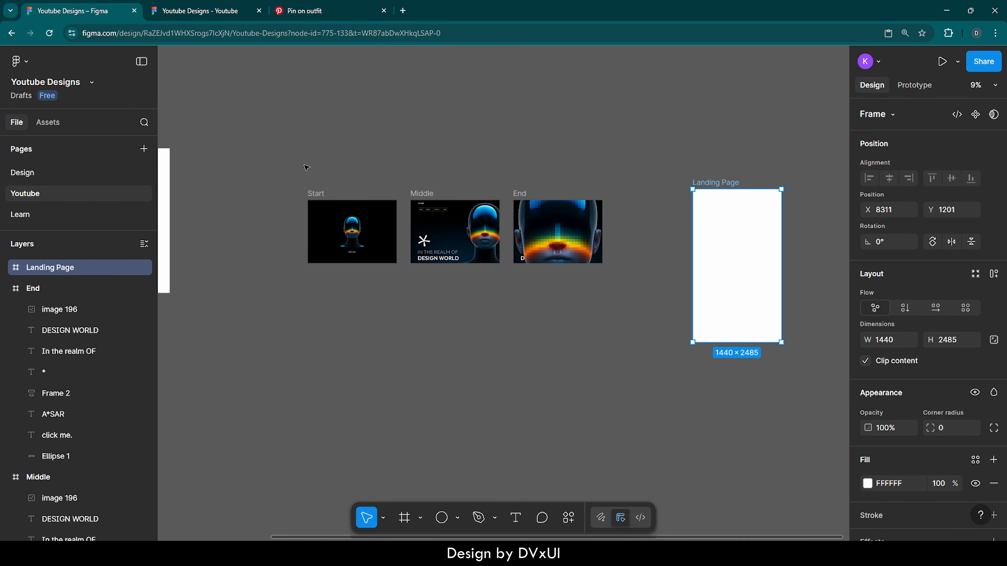
left_click_drag(292, 154, 629, 338)
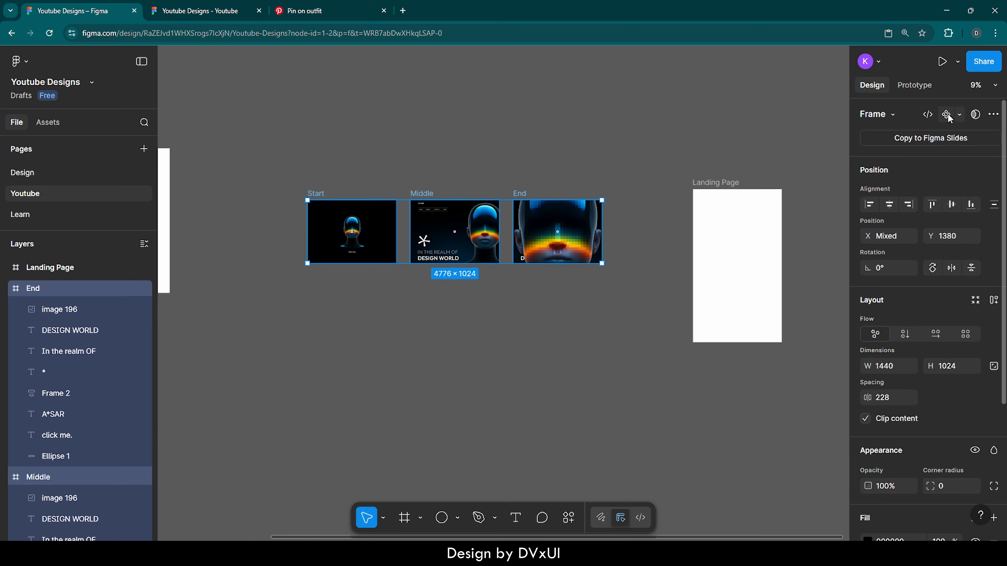
left_click(960, 114)
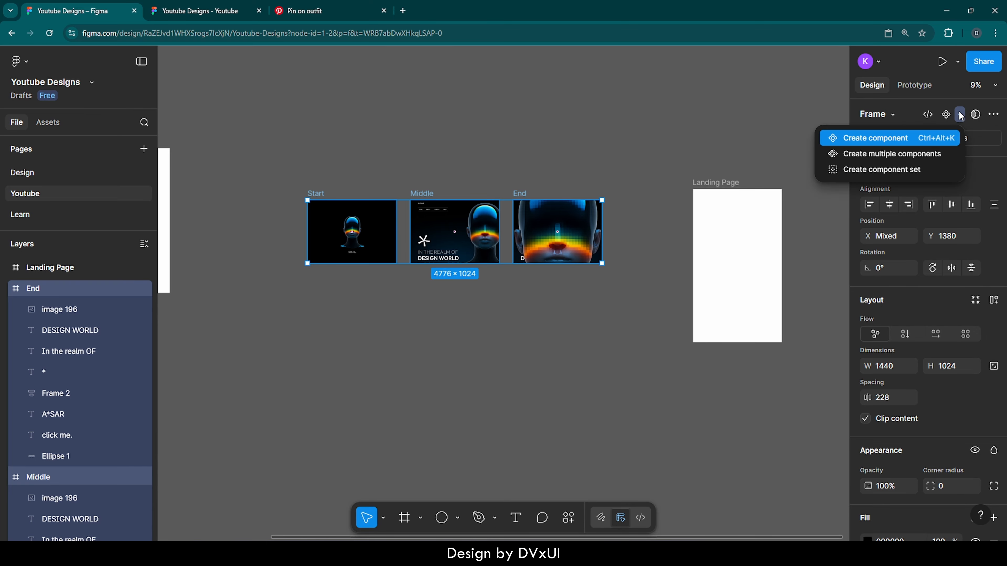
left_click(860, 172)
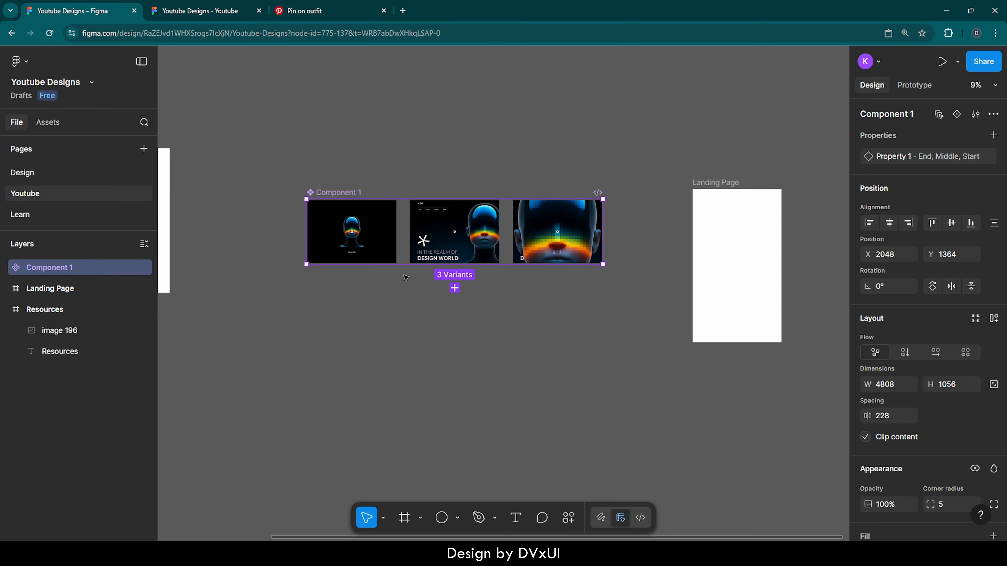
left_click(383, 225)
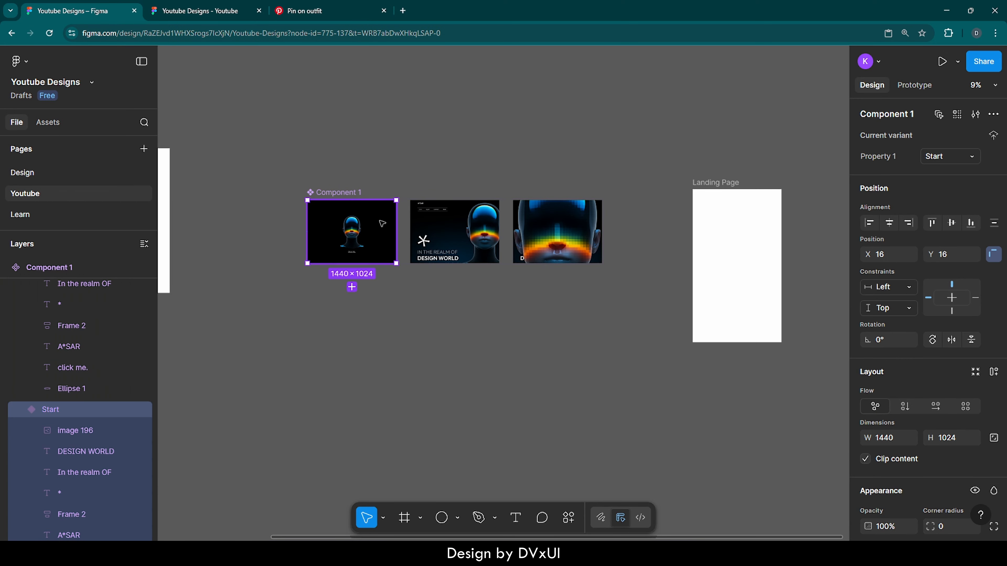
left_click_drag(383, 222, 511, 329)
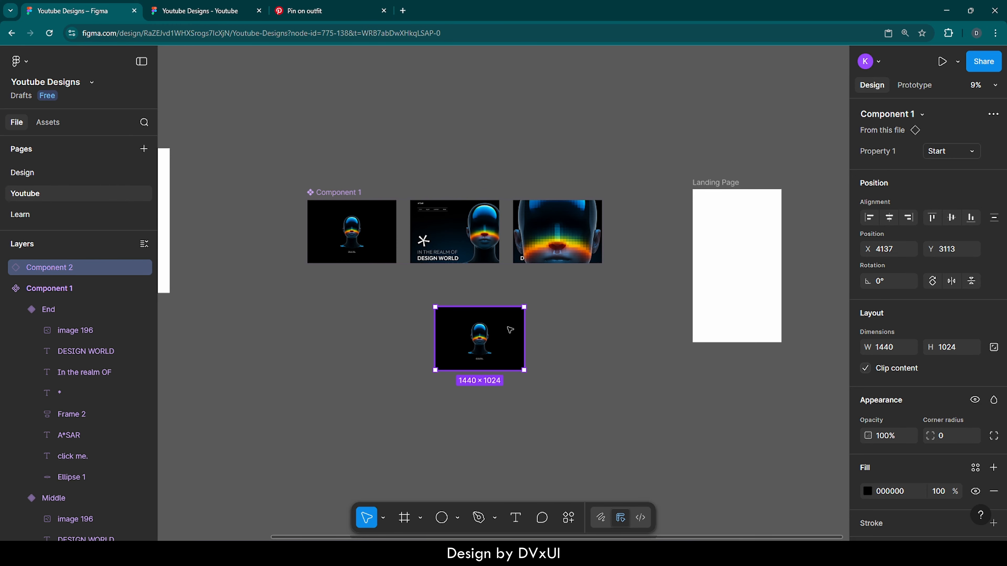
key("Delete")
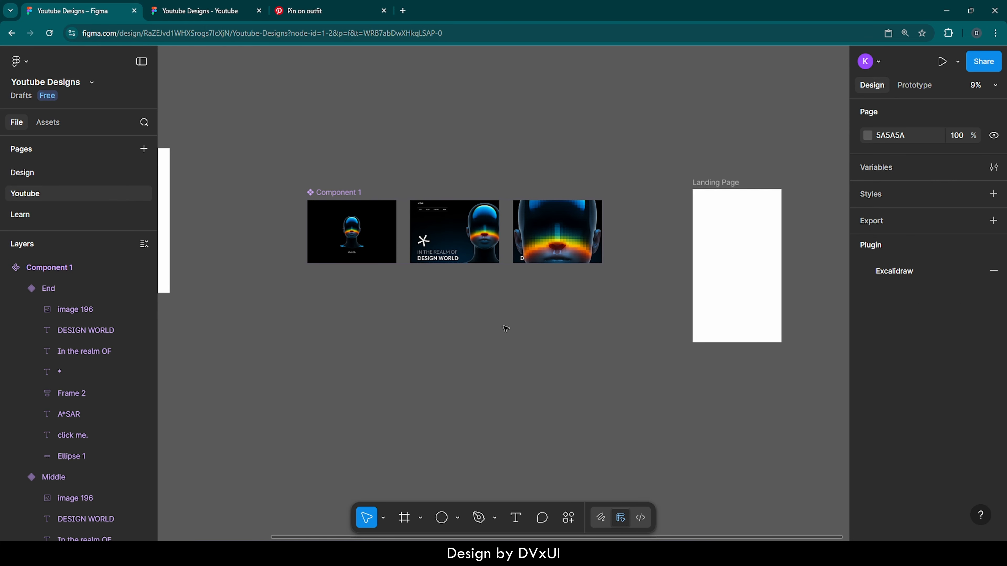
- Place an instance of the component set's Start variant in the Landing Page frame and align it to the frame's top edge
left_click(742, 200)
key("ctrl+v")
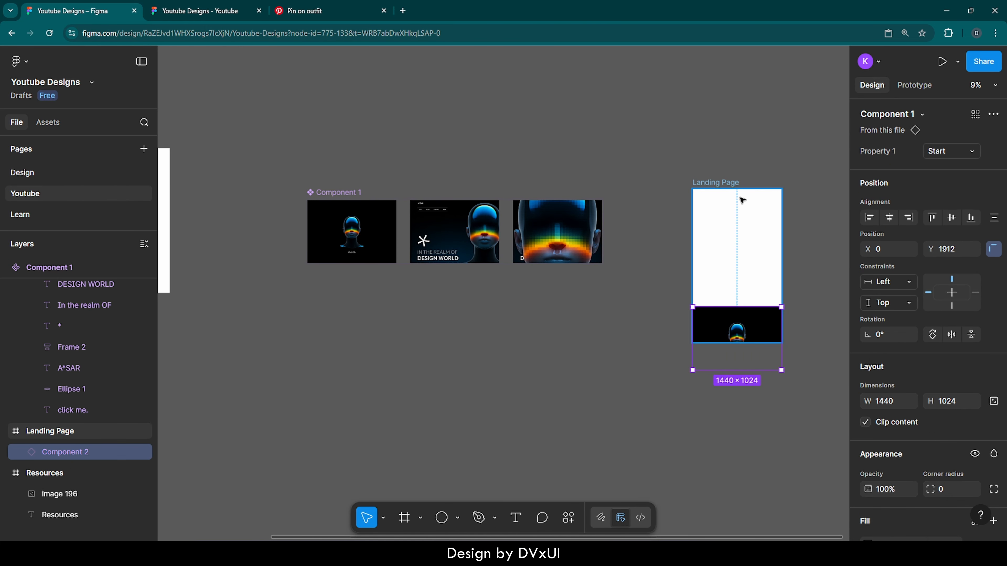
left_click(932, 217)
scroll(766, 180, "right", 1)
scroll(766, 181, "up", 5)
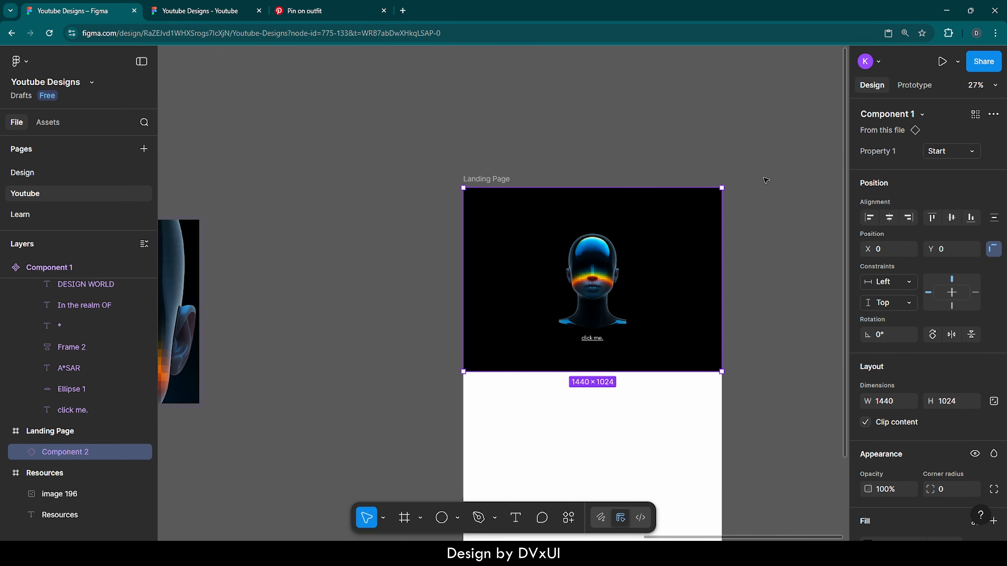
- Run the prototype preview of the Landing Page frame and trigger the Start screen's animation on the head image
key("shift+Return")
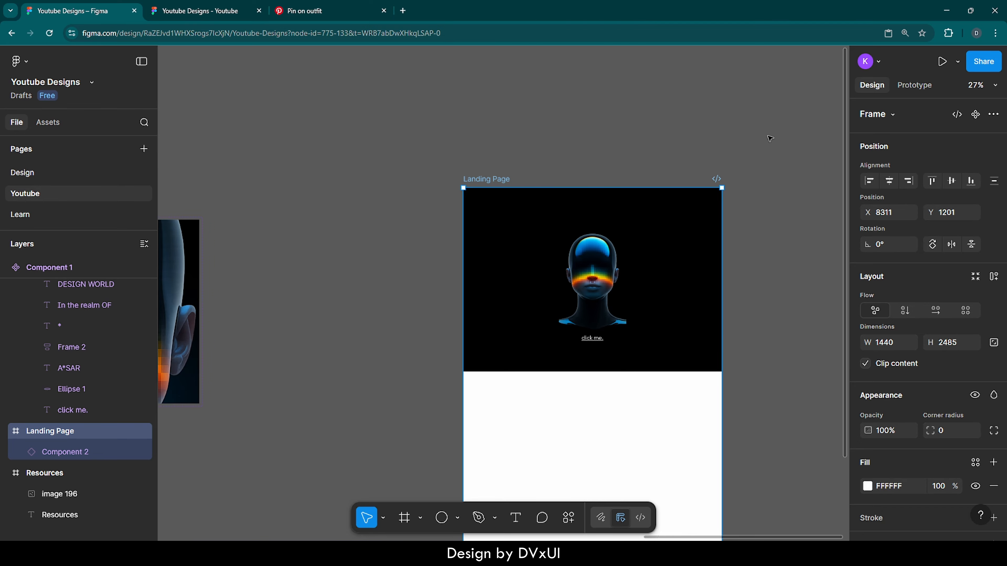
left_click(942, 61)
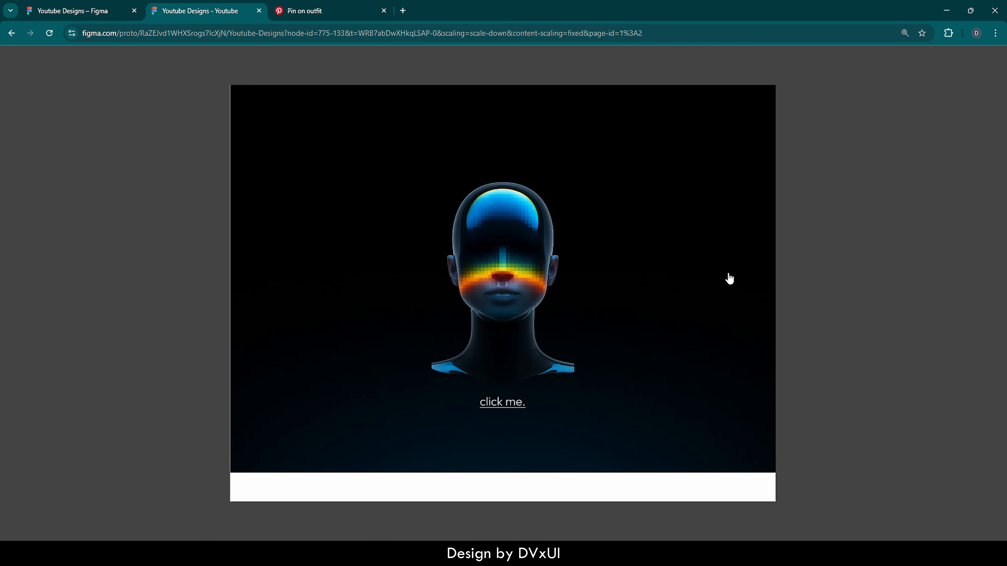
left_click(542, 270)
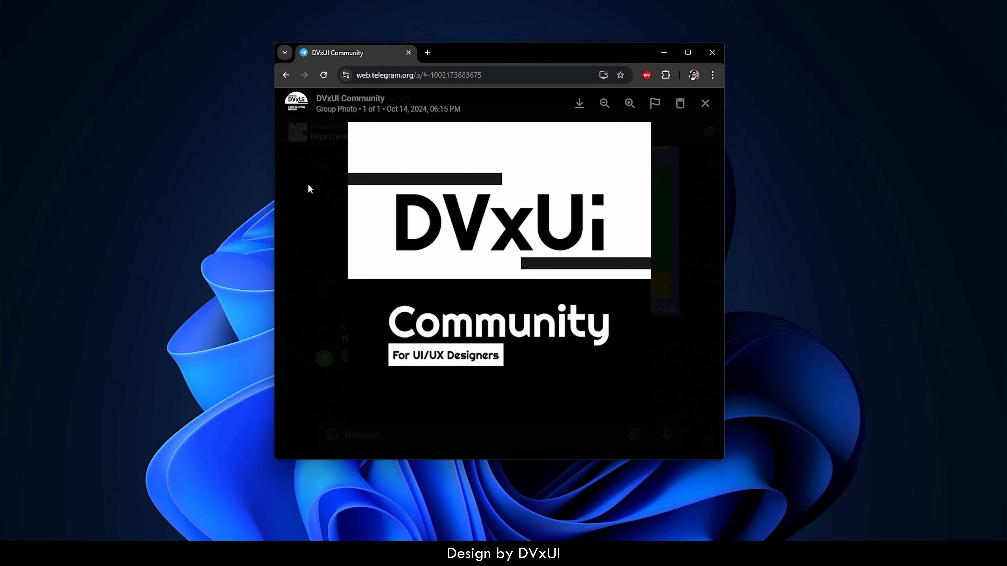
- Switch to Telegram Web, close the group photo and look through earlier messages in the DVxUI Community chat
left_click(309, 185)
scroll(376, 194, "up", 4)
scroll(376, 194, "up", 10)
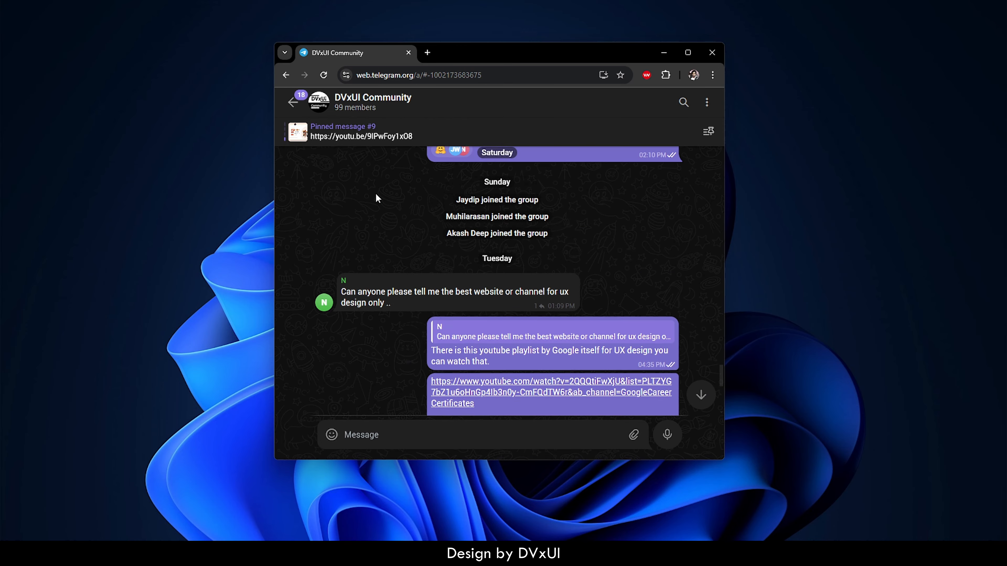
scroll(377, 199, "up", 4)
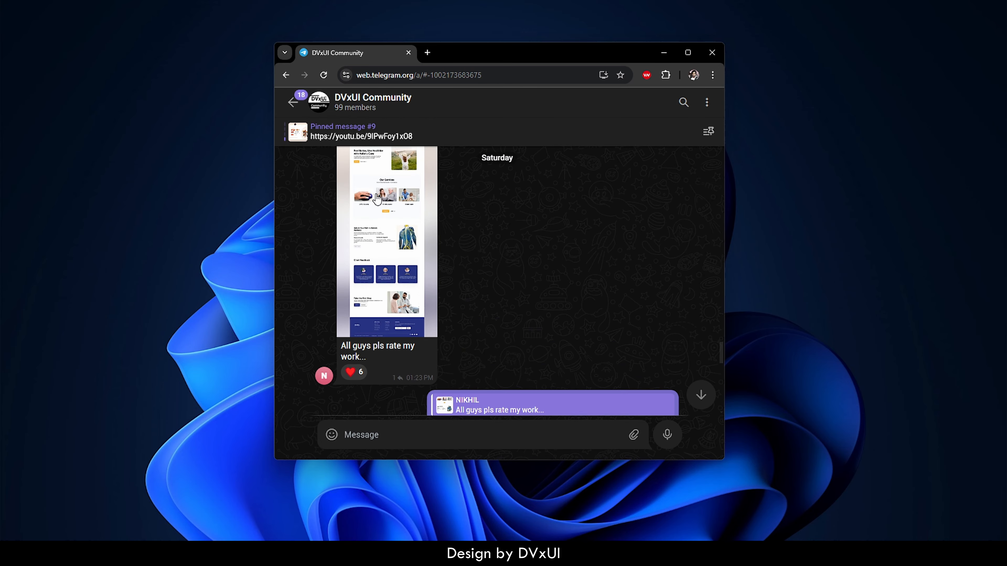
scroll(377, 199, "up", 4)
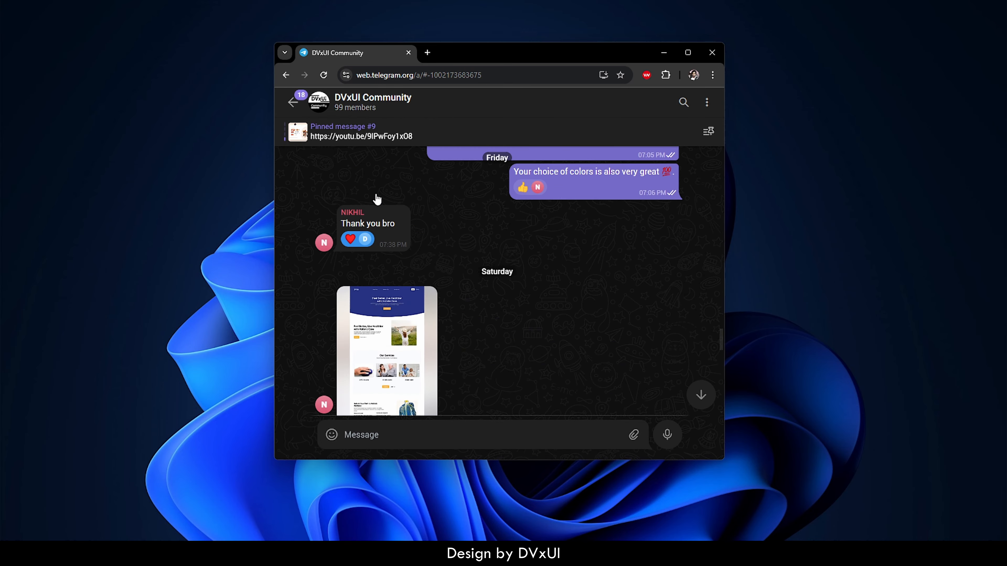
scroll(377, 199, "up", 3)
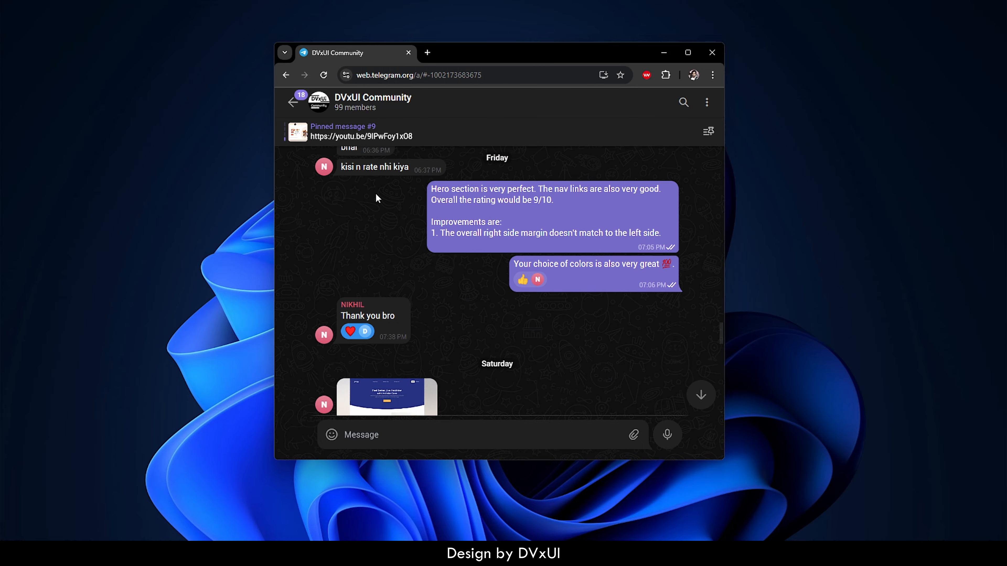